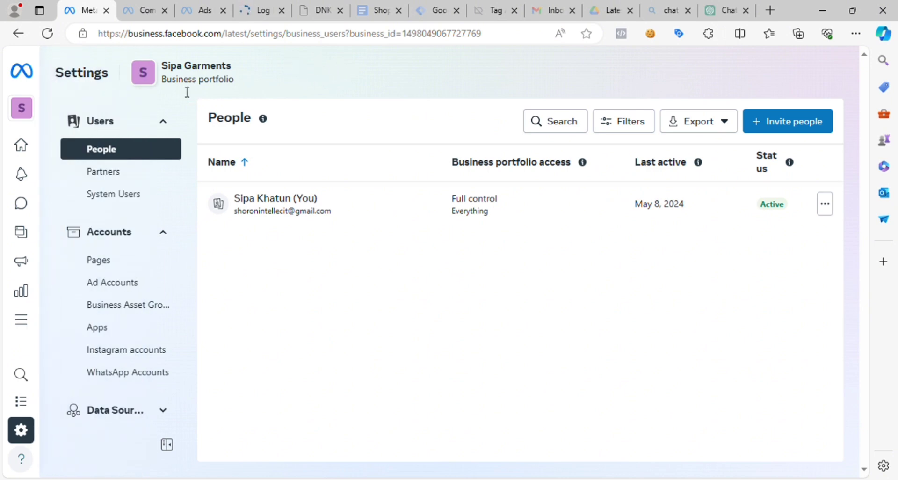
- Open the Audiences tool from the full list of business tools and dismiss the detailed targeting exclusions notice
{"action": "mouse_move", "coordinate": [19, 344]}
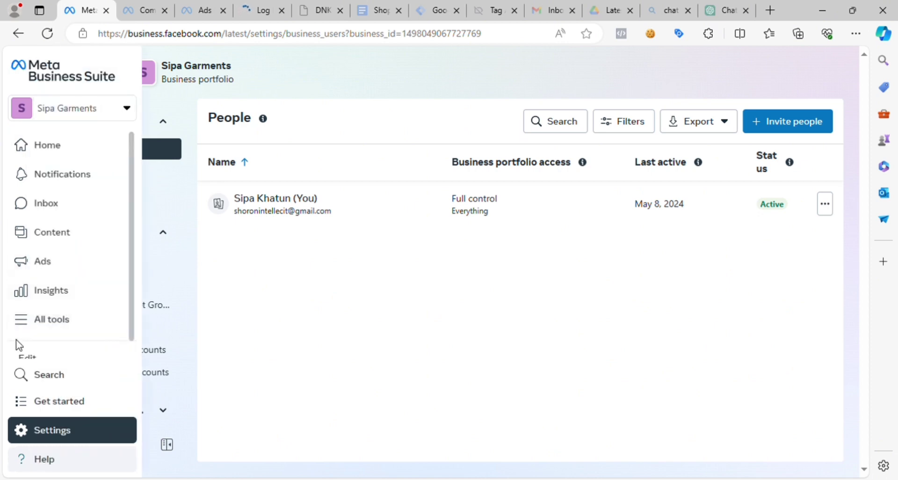
{"action": "left_click", "coordinate": [41, 322]}
{"action": "scroll", "coordinate": [234, 381], "scroll_direction": "down", "scroll_amount": 4}
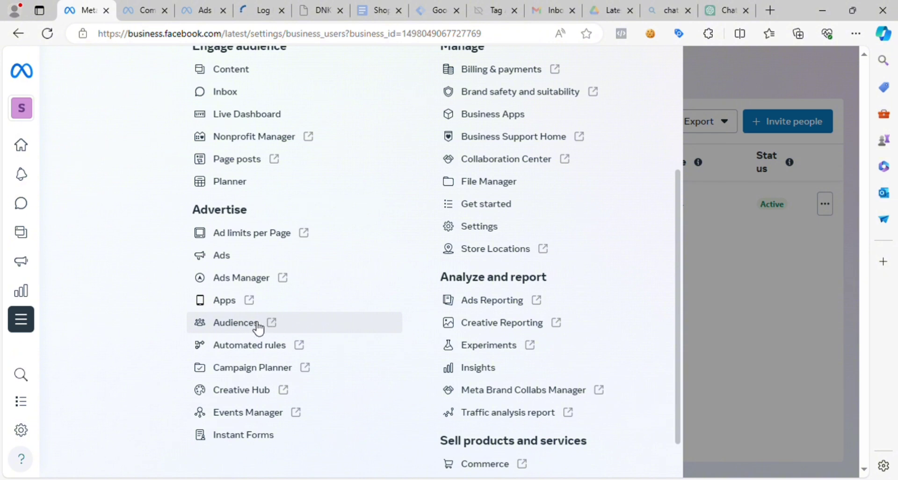
{"action": "left_click", "coordinate": [263, 330]}
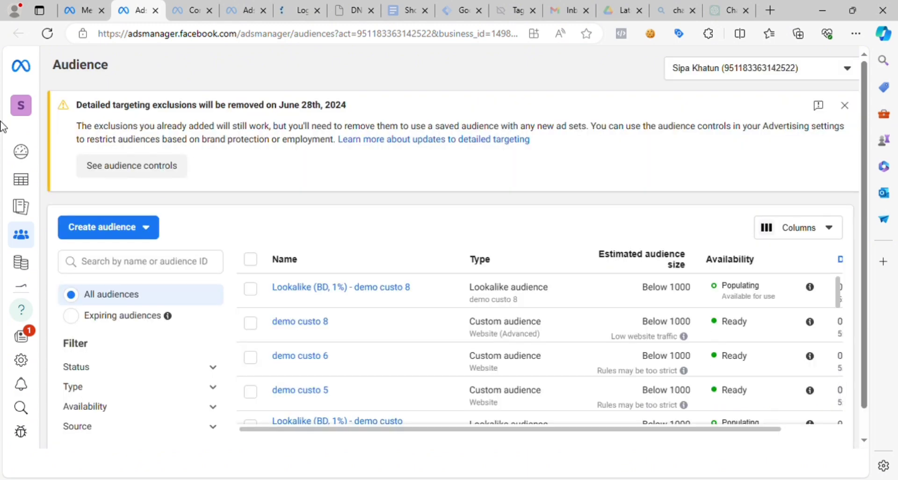
{"action": "left_click", "coordinate": [848, 107]}
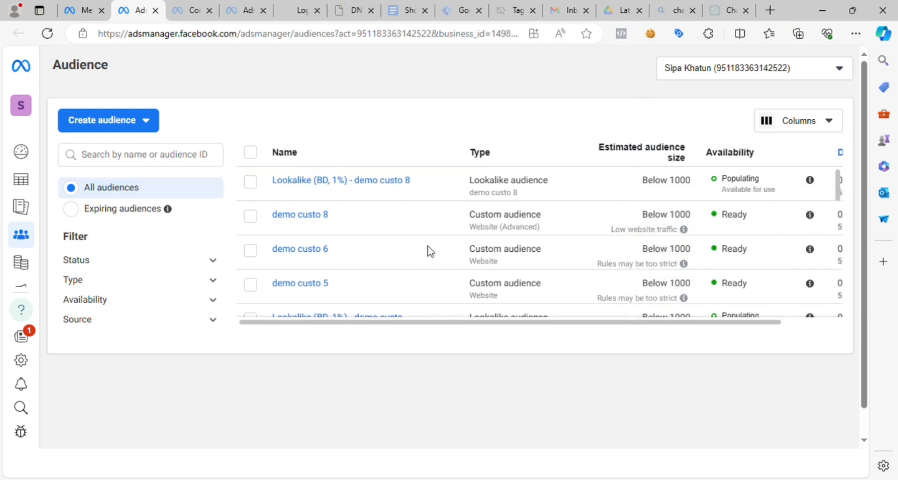
{"action": "scroll", "coordinate": [430, 252], "scroll_direction": "down", "scroll_amount": 10}
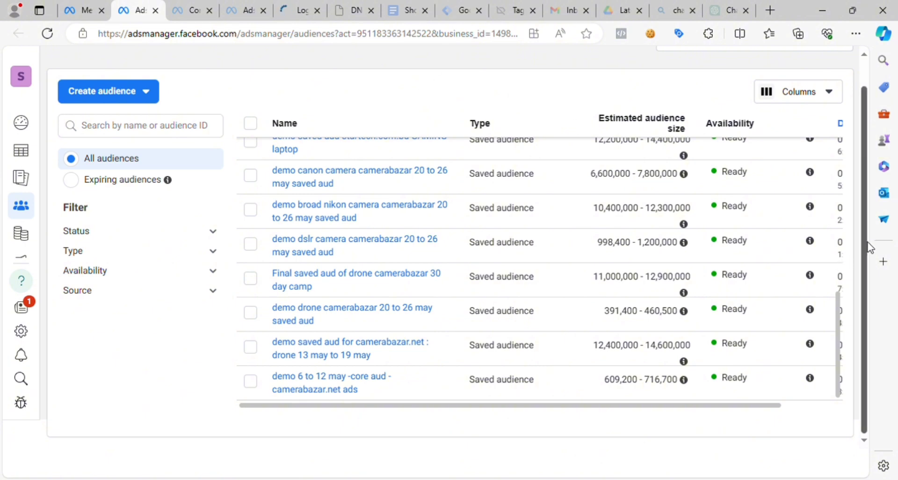
- Switch the Audience page to the ad account under the other business portfolio and dismiss its targeting exclusions notice
{"action": "scroll", "coordinate": [868, 245], "scroll_direction": "up", "scroll_amount": 1}
{"action": "left_click", "coordinate": [696, 70]}
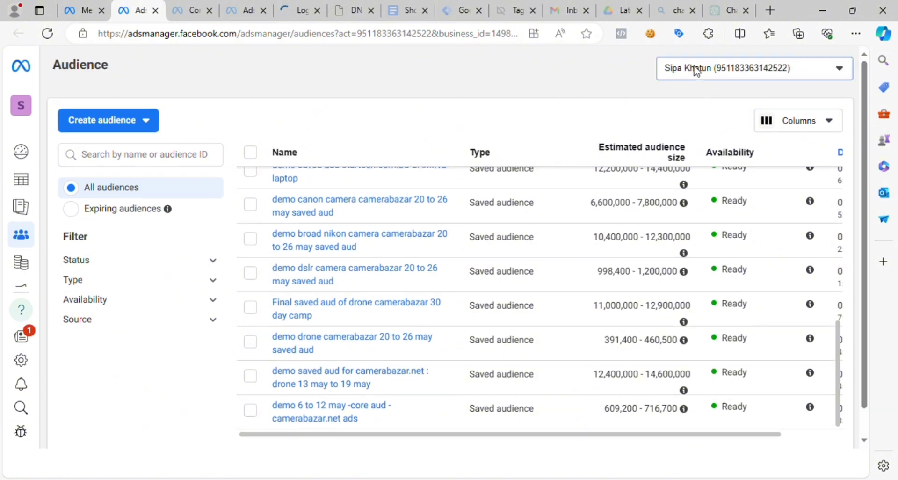
{"action": "left_click", "coordinate": [748, 170]}
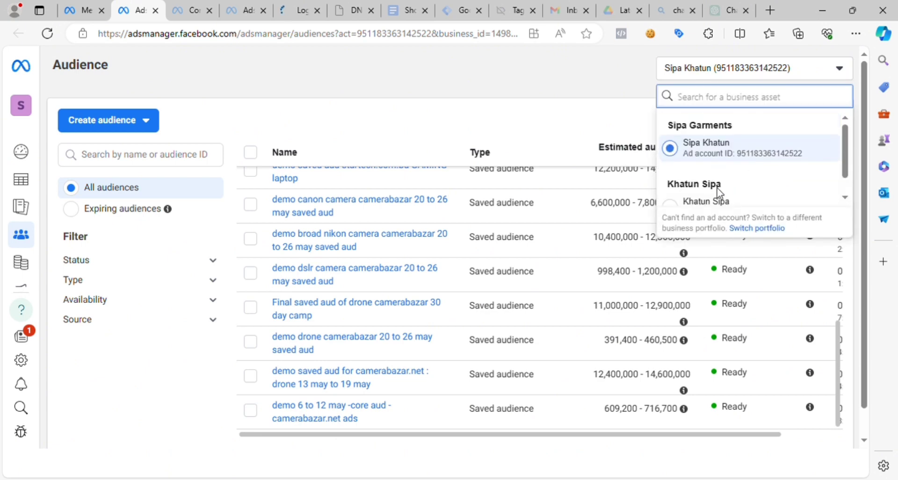
{"action": "scroll", "coordinate": [712, 208], "scroll_direction": "down", "scroll_amount": 1}
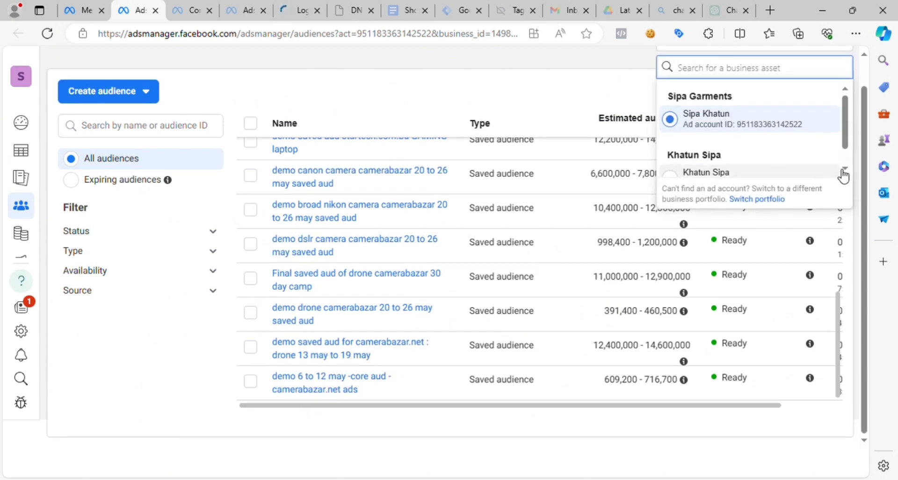
{"action": "left_click_drag", "start_coordinate": [845, 143], "coordinate": [845, 159]}
{"action": "left_click", "coordinate": [748, 159]}
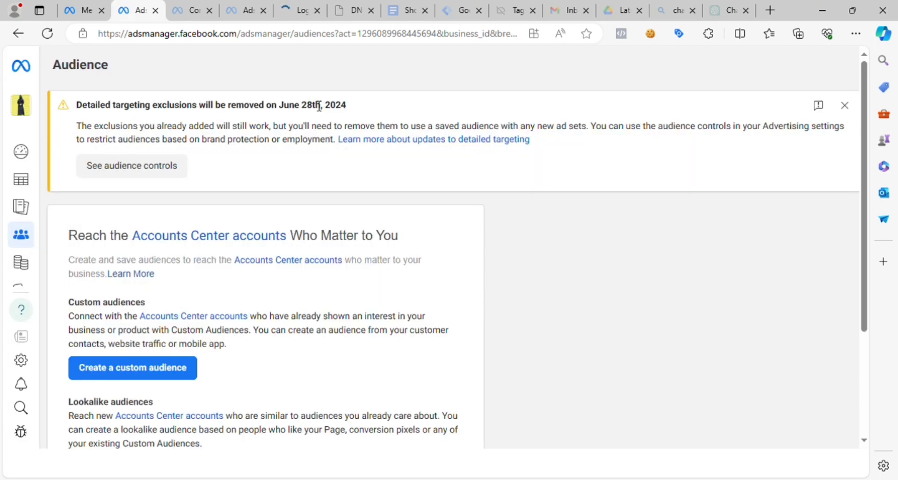
{"action": "left_click", "coordinate": [843, 105]}
- Review the audience types offered for the selected ad account, focusing on the Saved Audience description of demographics, interests and behaviors
{"action": "left_click_drag", "start_coordinate": [860, 164], "coordinate": [872, 254]}
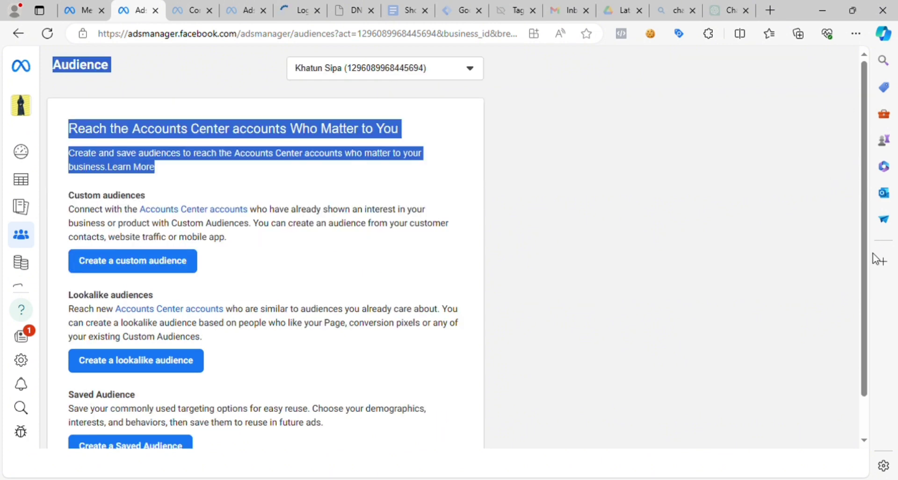
{"action": "left_click", "coordinate": [738, 170]}
{"action": "left_click_drag", "start_coordinate": [863, 180], "coordinate": [856, 286]}
{"action": "left_click_drag", "start_coordinate": [865, 229], "coordinate": [865, 194]}
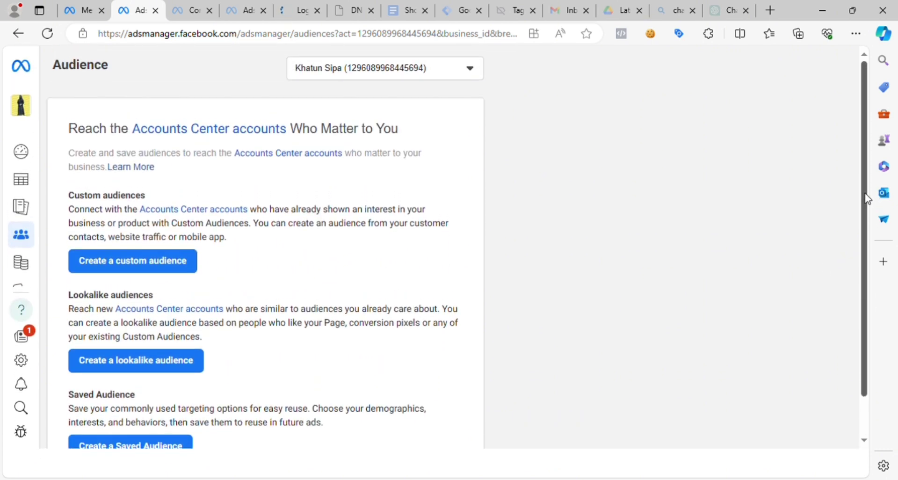
{"action": "left_click", "coordinate": [408, 66]}
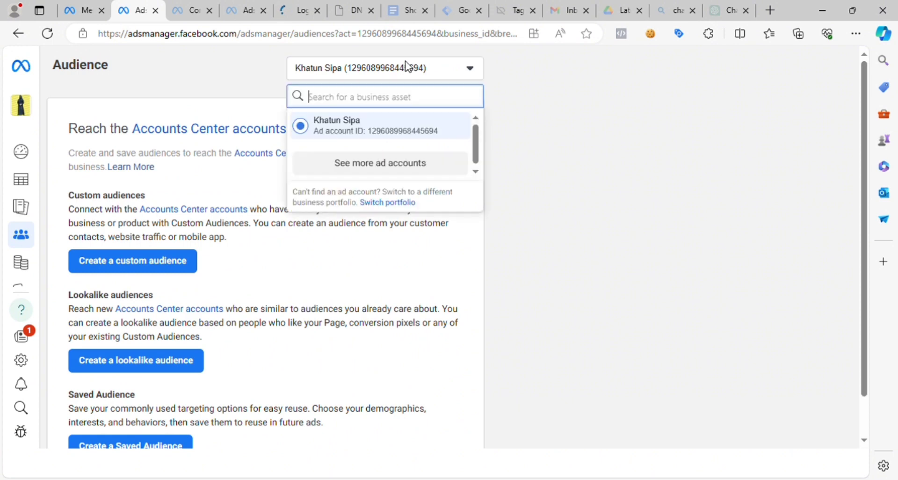
{"action": "left_click", "coordinate": [588, 134]}
{"action": "scroll", "coordinate": [867, 249], "scroll_direction": "down", "scroll_amount": 2}
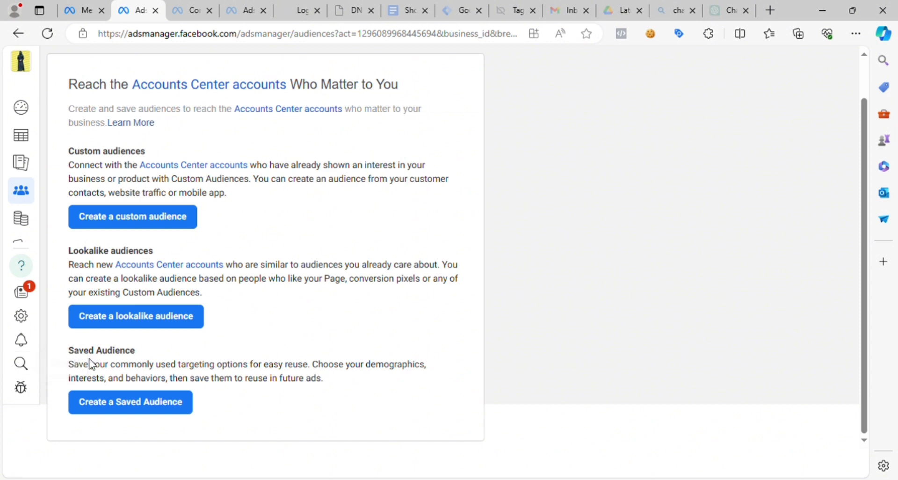
{"action": "left_click_drag", "start_coordinate": [69, 369], "coordinate": [332, 389]}
{"action": "left_click", "coordinate": [357, 379]}
{"action": "left_click_drag", "start_coordinate": [365, 364], "coordinate": [175, 381]}
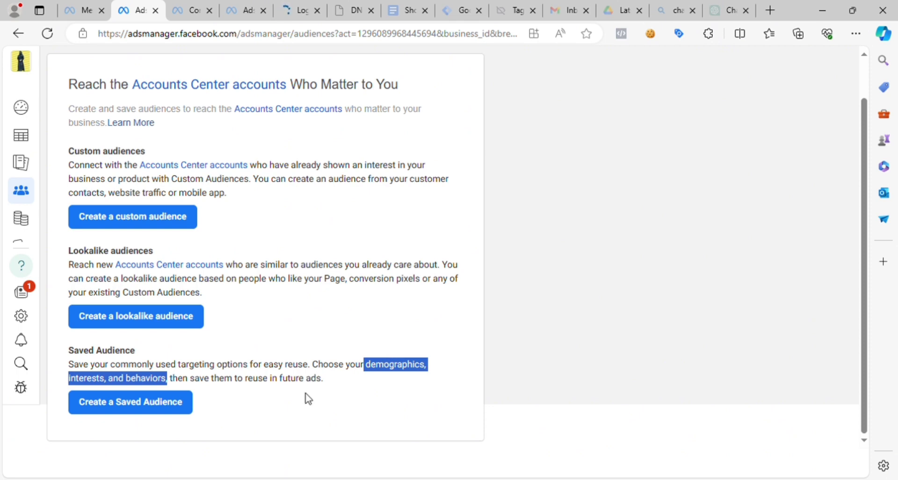
{"action": "left_click", "coordinate": [431, 329]}
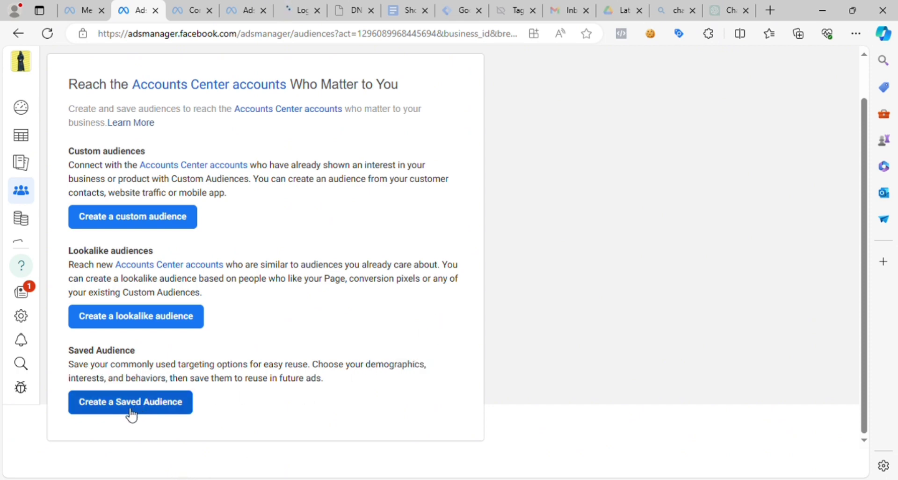
- Start creating a saved audience and begin its name with "demo saved aud for"
{"action": "left_click", "coordinate": [169, 412]}
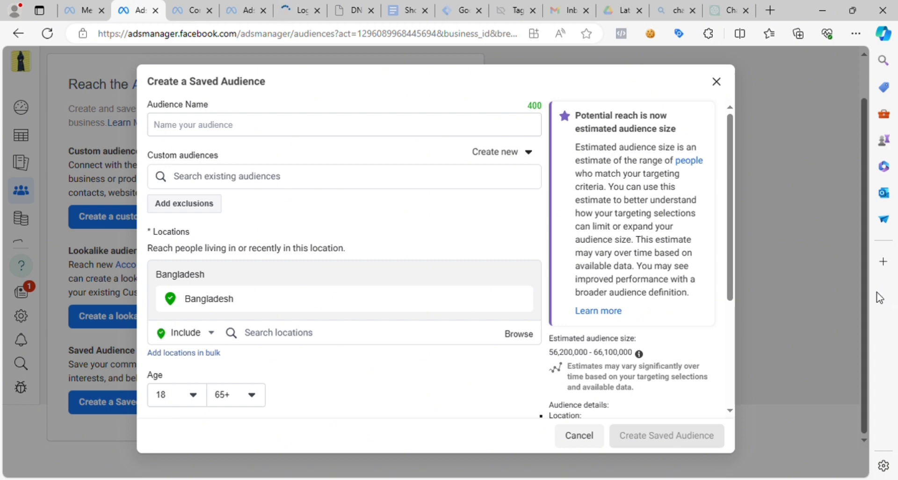
{"action": "left_click", "coordinate": [205, 129]}
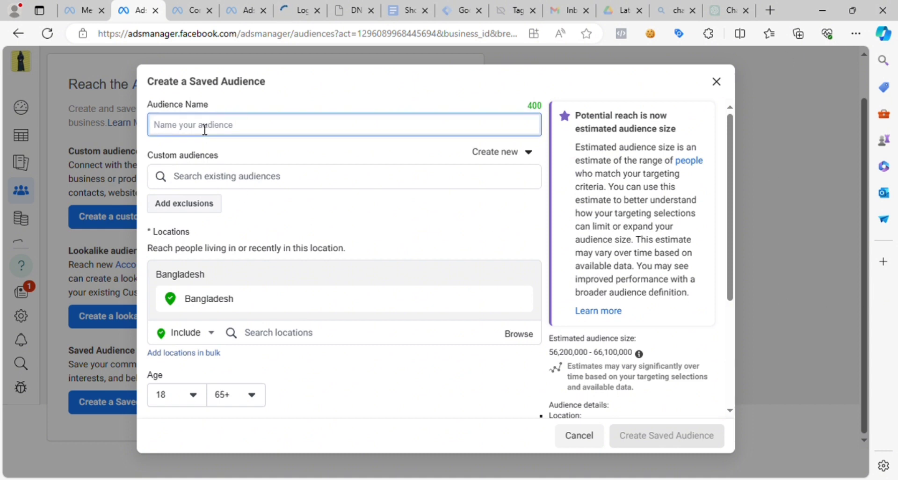
{"action": "type", "text": "dem"}
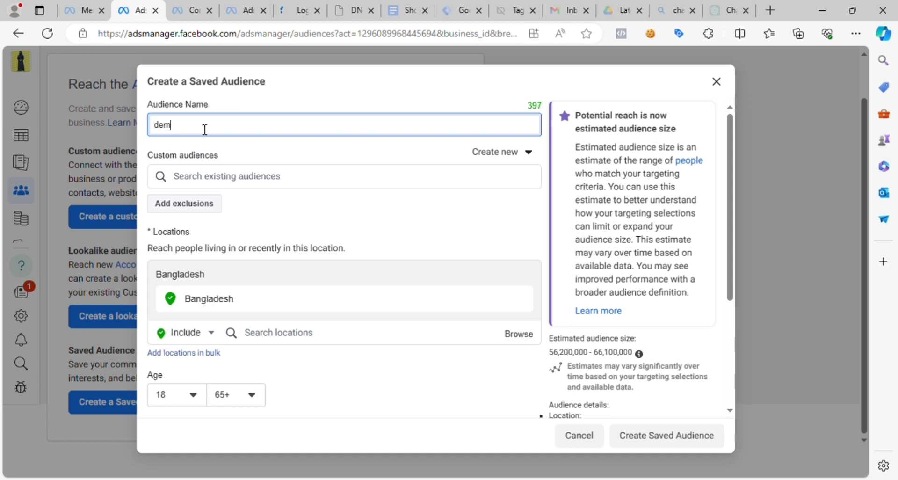
{"action": "type", "text": "o saved aud for"}
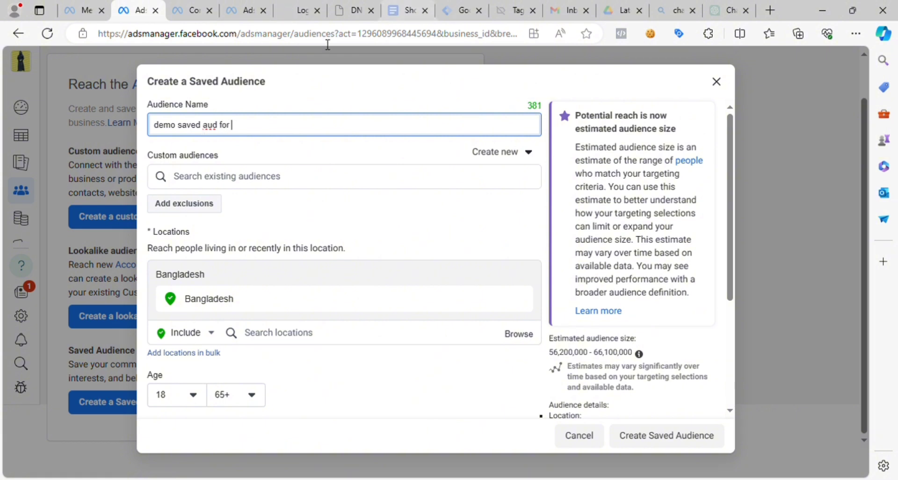
- Open the camerabazar.net website in a new browser tab
{"action": "left_click", "coordinate": [770, 10]}
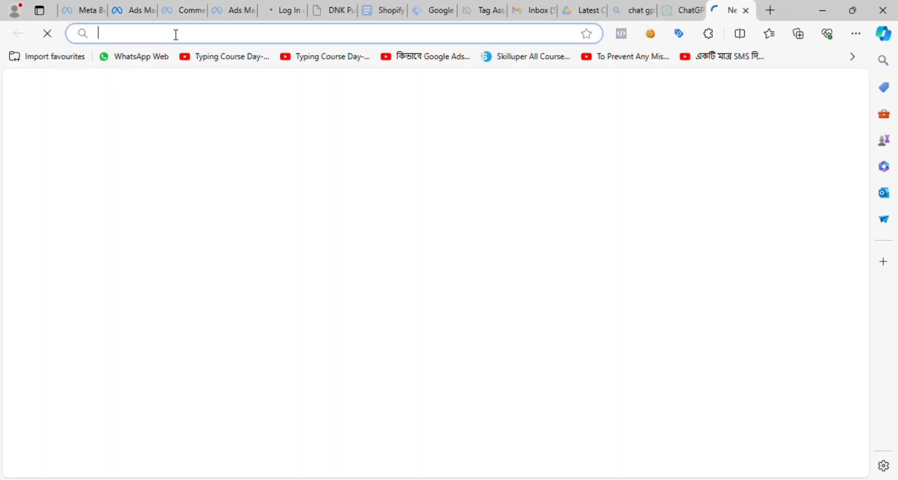
{"action": "type", "text": "came"}
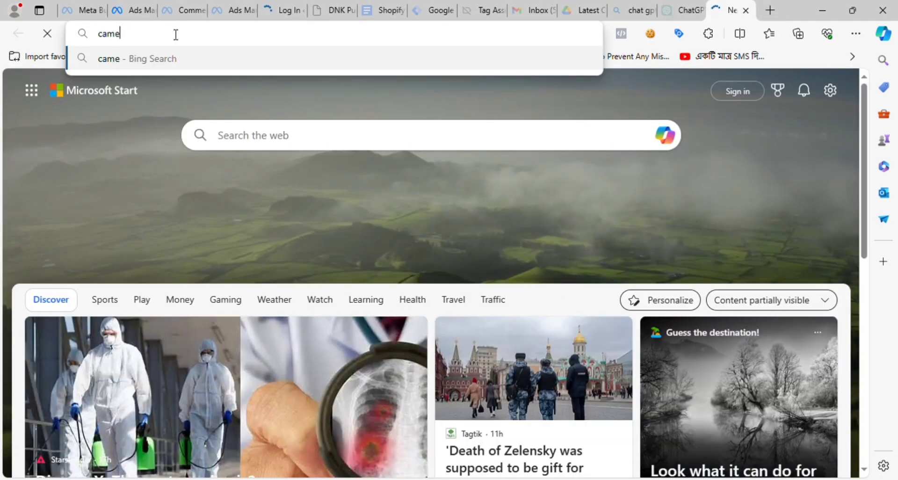
{"action": "type", "text": "rab"}
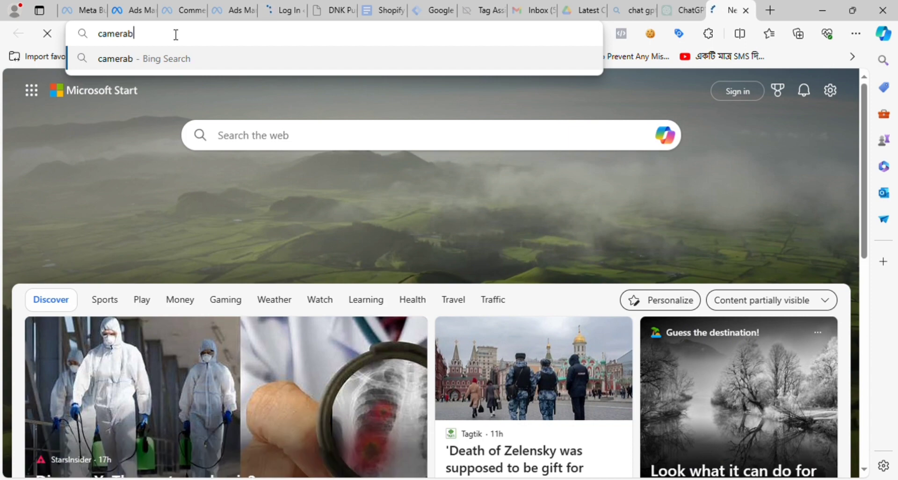
{"action": "type", "text": "aza"}
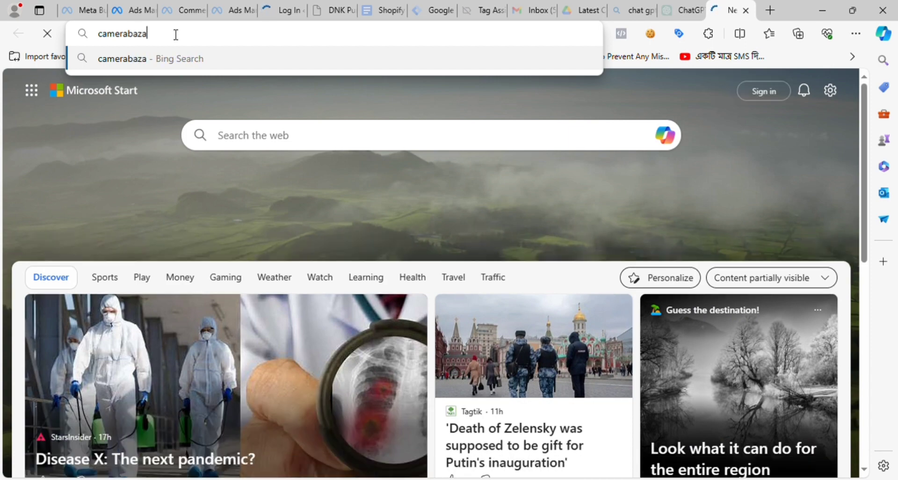
{"action": "type", "text": "r.net"}
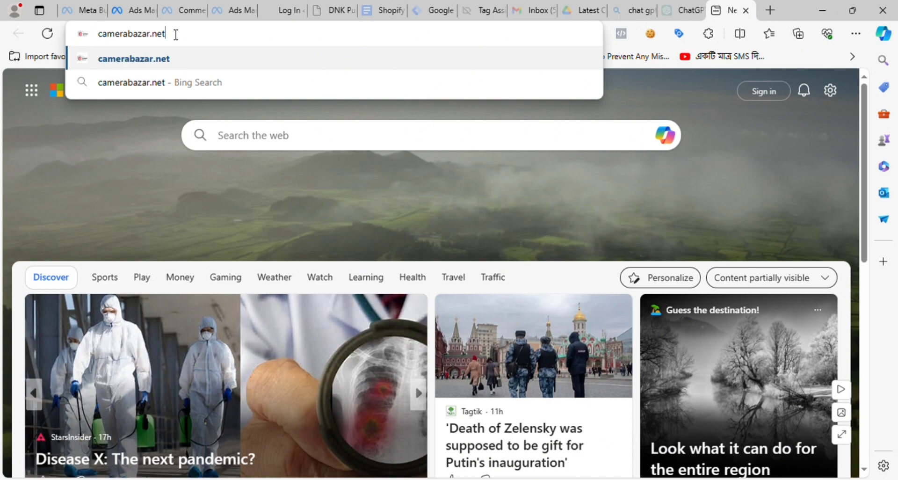
{"action": "key", "text": "Return"}
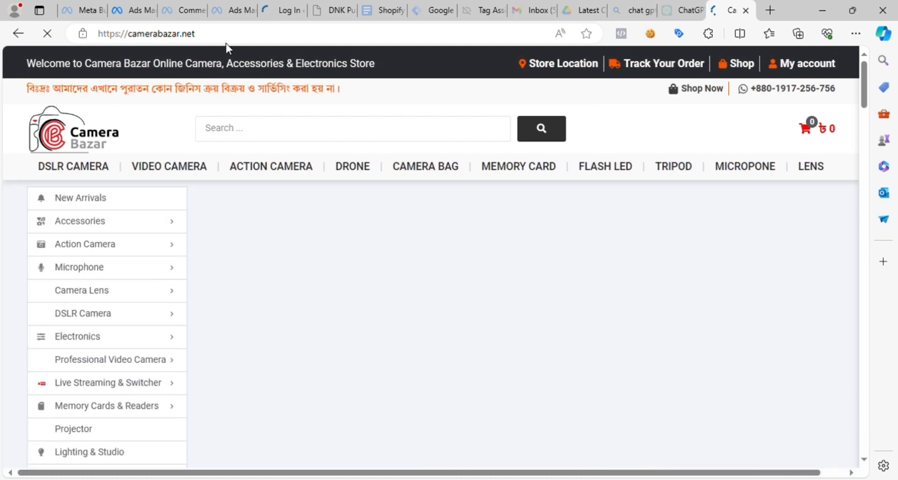
- Copy the domain camerabazar.net from the store's web address and append it to the saved audience's name
{"action": "left_click_drag", "start_coordinate": [195, 33], "coordinate": [127, 34]}
{"action": "key", "text": "ctrl+c"}
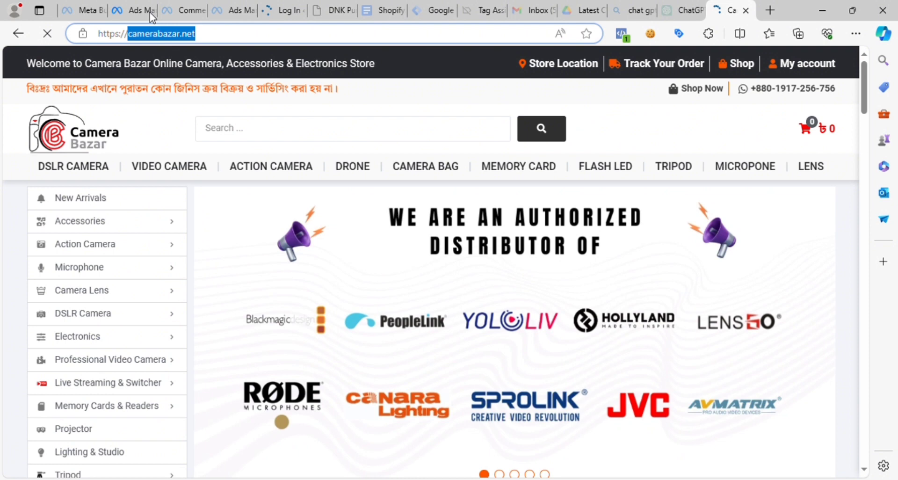
{"action": "left_click", "coordinate": [145, 12]}
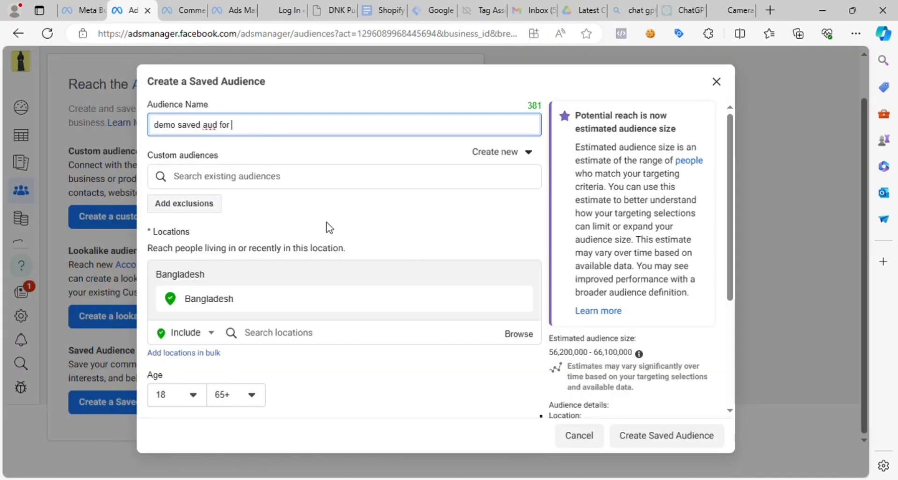
{"action": "key", "text": "ctrl+v"}
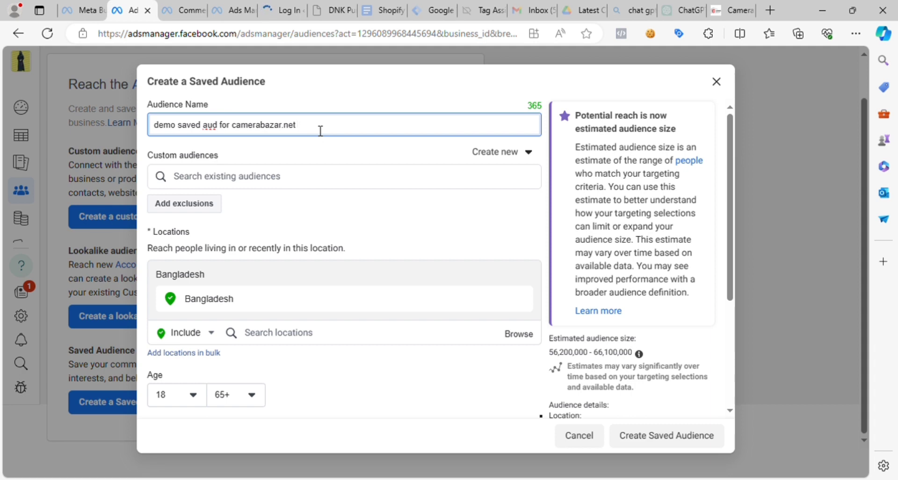
- Add the date range "9 may to 9 june" to the end of the saved audience's name
{"action": "type", "text": "9 may to"}
{"action": "type", "text": "15"}
{"action": "key", "text": "BackSpace"}
{"action": "key", "text": "BackSpace"}
{"action": "type", "text": "9 june"}
- Remove Bangladesh from the saved audience's locations and start a new location search
{"action": "scroll", "coordinate": [483, 201], "scroll_direction": "down", "scroll_amount": 1}
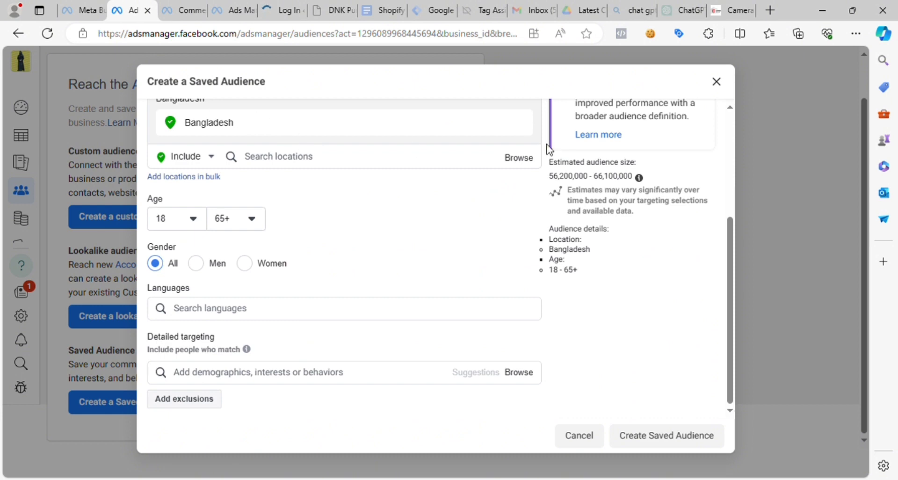
{"action": "scroll", "coordinate": [730, 220], "scroll_direction": "up", "scroll_amount": 2}
{"action": "left_click_drag", "start_coordinate": [729, 211], "coordinate": [730, 197]}
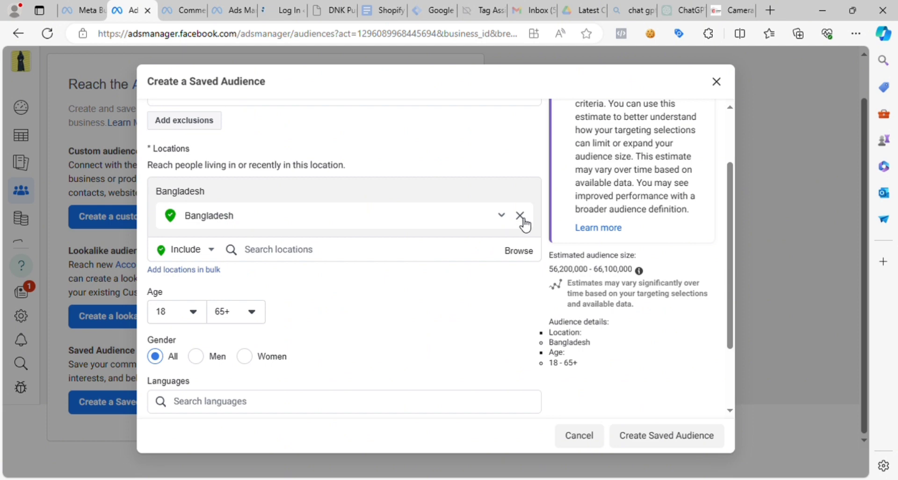
{"action": "left_click", "coordinate": [519, 215]}
{"action": "left_click", "coordinate": [302, 198]}
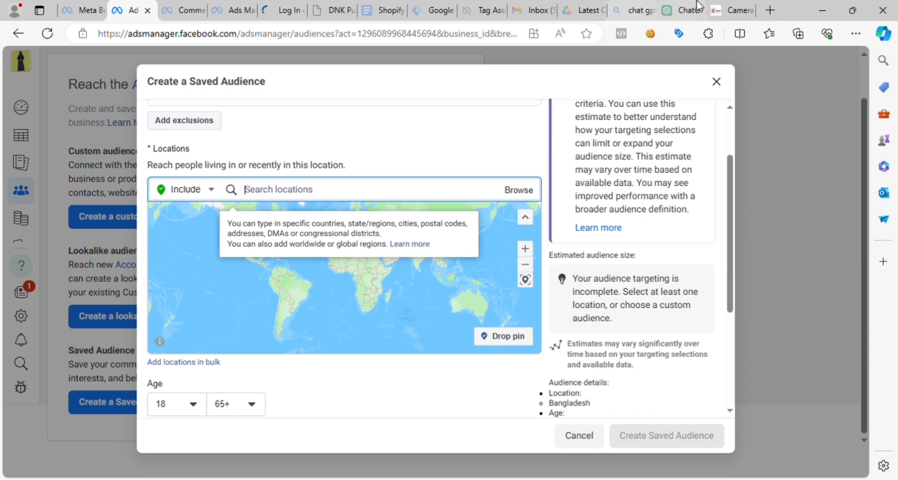
- Switch to the camerabazar.net site, close the new branch pop-up and examine the store and office locations in the footer
{"action": "left_click", "coordinate": [731, 10]}
{"action": "left_click_drag", "start_coordinate": [863, 107], "coordinate": [865, 449]}
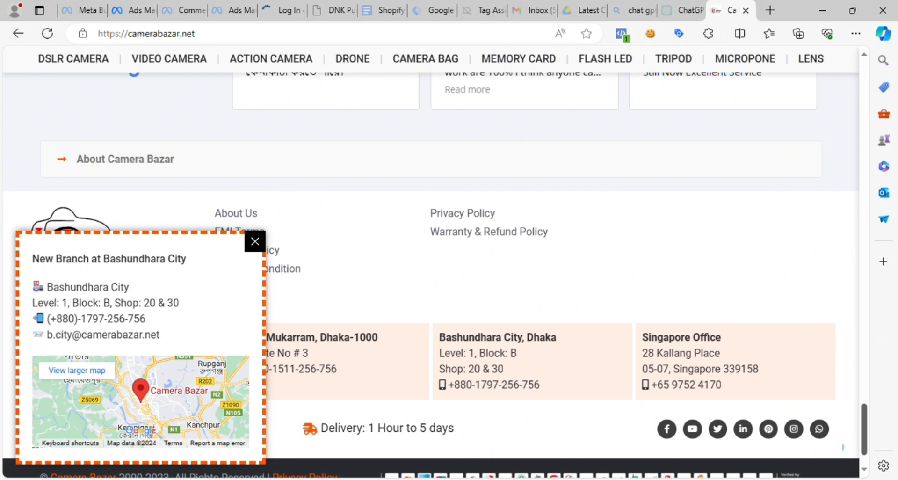
{"action": "left_click", "coordinate": [255, 241]}
{"action": "left_click_drag", "start_coordinate": [220, 345], "coordinate": [373, 344]}
{"action": "left_click", "coordinate": [284, 340]}
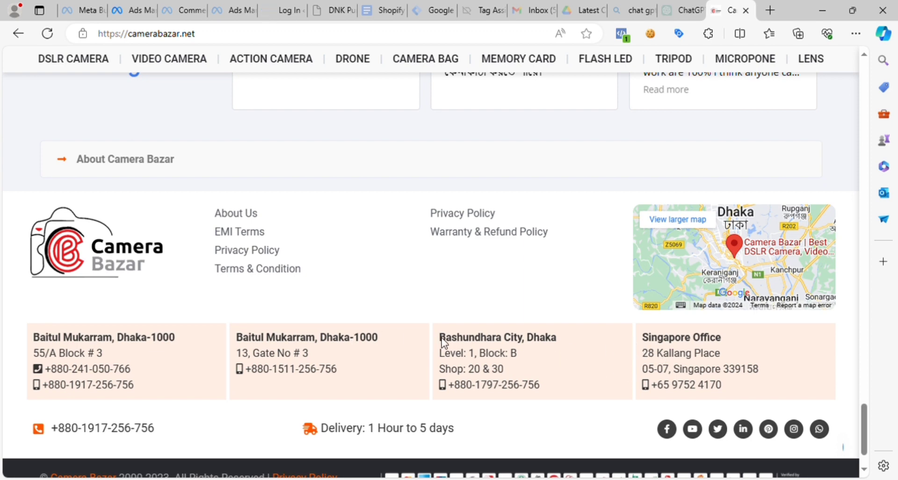
{"action": "left_click_drag", "start_coordinate": [441, 338], "coordinate": [566, 341]}
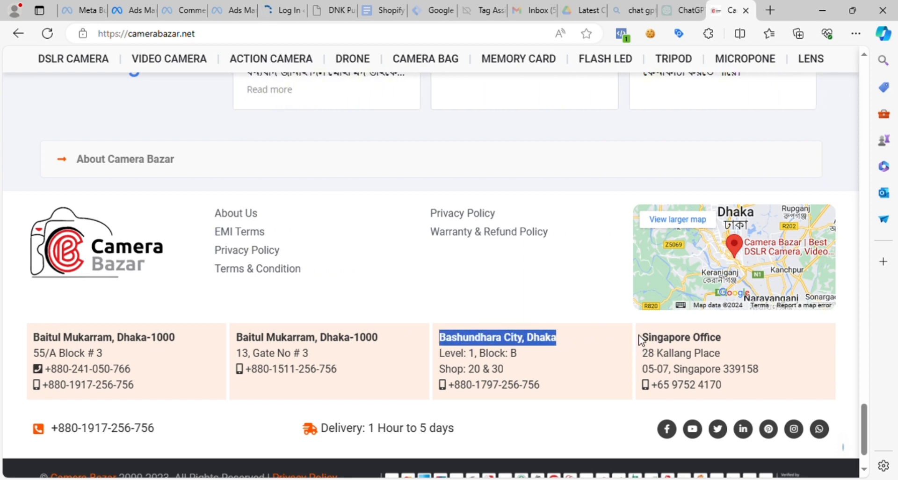
{"action": "left_click_drag", "start_coordinate": [641, 340], "coordinate": [731, 341]}
{"action": "left_click", "coordinate": [517, 346]}
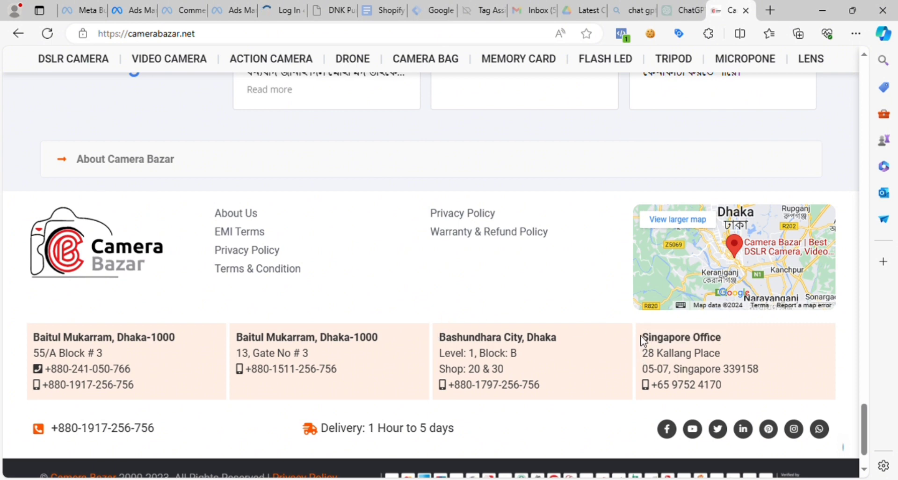
- Copy the branch name "Baitul Mukarram" from the site's footer and add Jama Masjid Baitul Mukarram to the saved audience's locations in Ads Manager
{"action": "left_click_drag", "start_coordinate": [641, 336], "coordinate": [728, 340]}
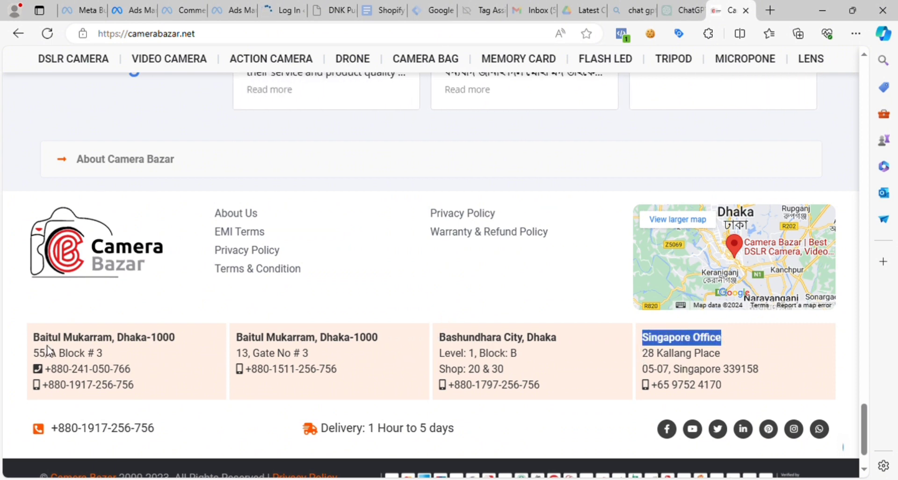
{"action": "left_click_drag", "start_coordinate": [23, 348], "coordinate": [185, 357]}
{"action": "left_click_drag", "start_coordinate": [445, 341], "coordinate": [711, 345]}
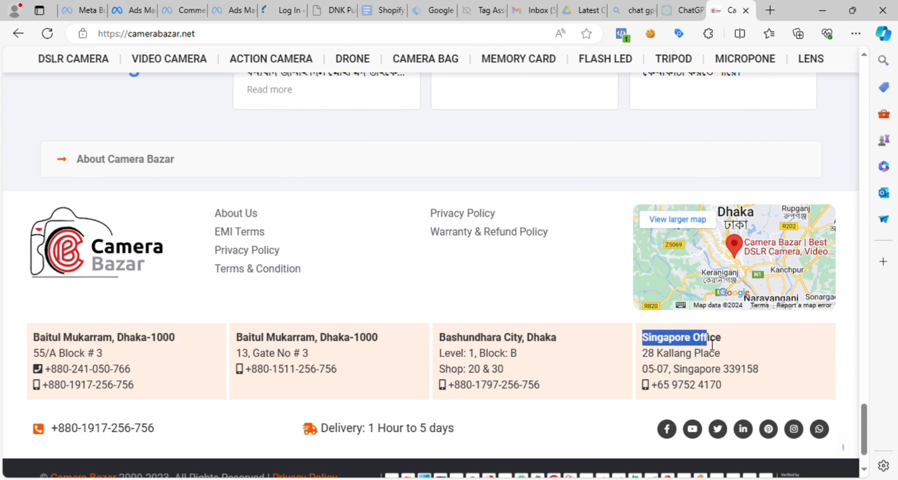
{"action": "left_click", "coordinate": [499, 335]}
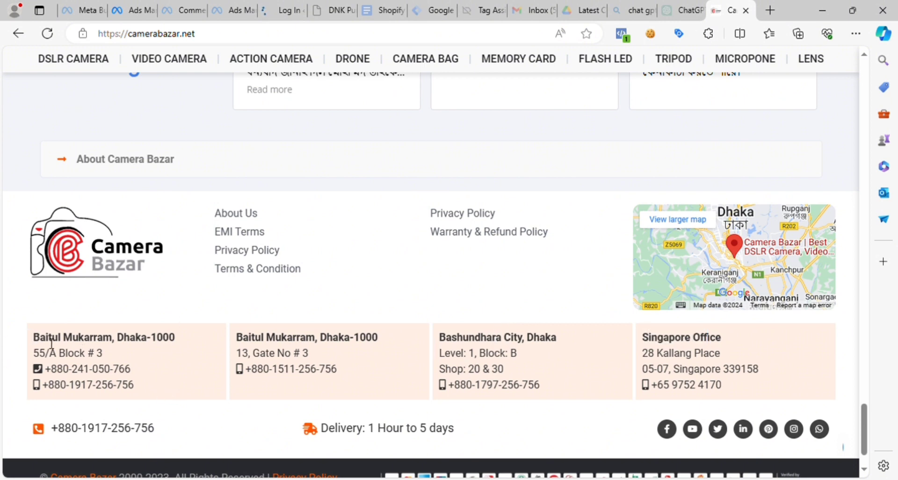
{"action": "left_click_drag", "start_coordinate": [34, 337], "coordinate": [111, 341]}
{"action": "key", "text": "ctrl+c"}
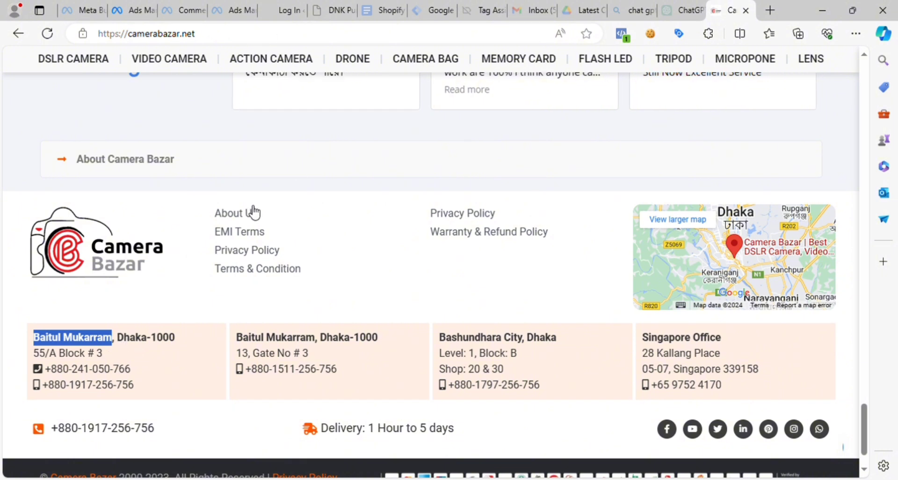
{"action": "left_click", "coordinate": [124, 8]}
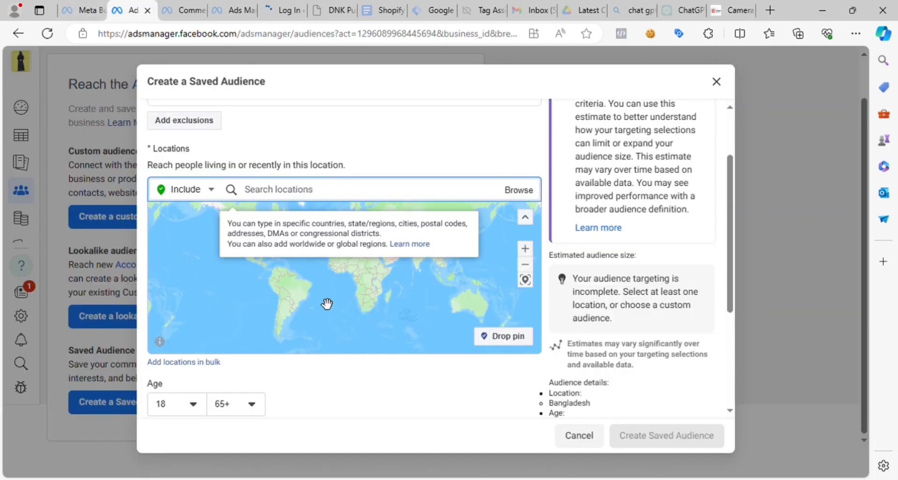
{"action": "key", "text": "ctrl+v"}
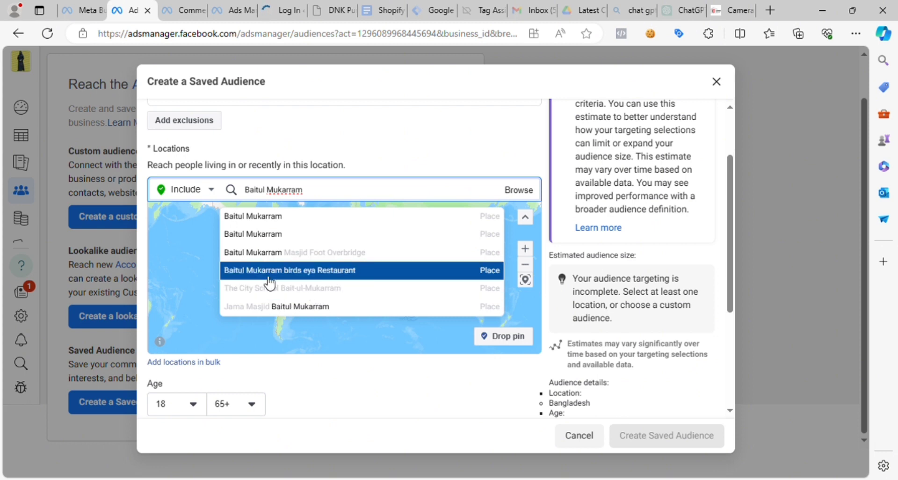
{"action": "left_click", "coordinate": [327, 309]}
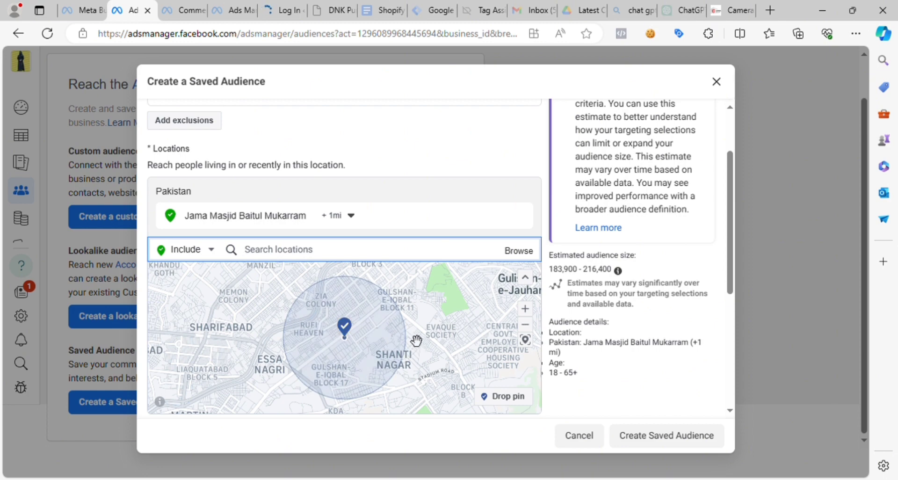
- Check the Jama Masjid Baitul Mukarram area on the map and remove that place from the saved audience's locations
{"action": "scroll", "coordinate": [414, 337], "scroll_direction": "up", "scroll_amount": 5}
{"action": "scroll", "coordinate": [294, 327], "scroll_direction": "down", "scroll_amount": 3}
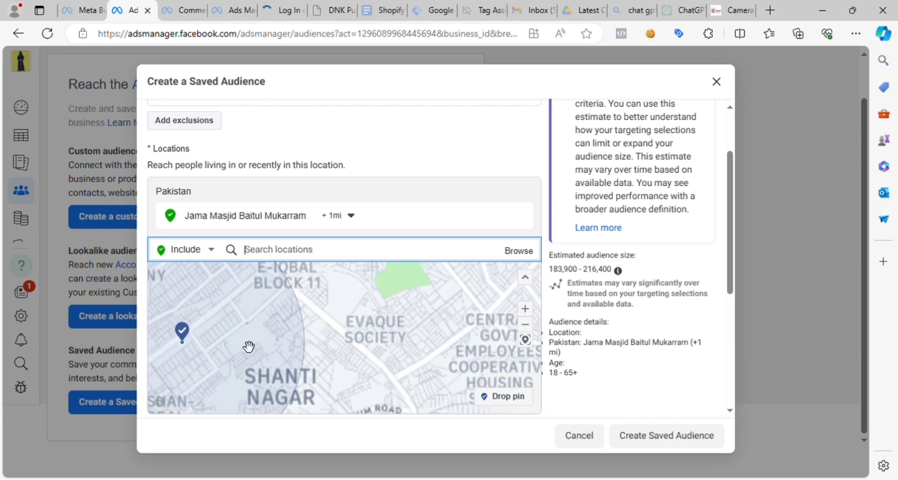
{"action": "left_click_drag", "start_coordinate": [248, 345], "coordinate": [343, 352]}
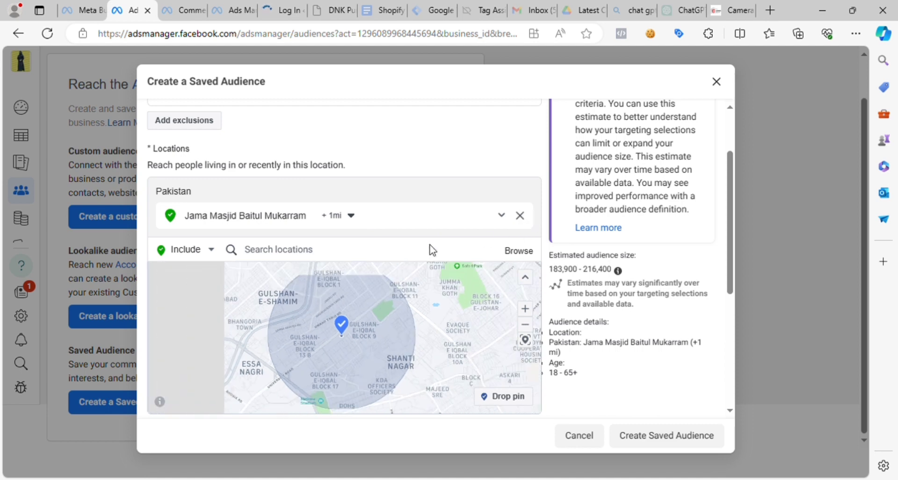
{"action": "left_click", "coordinate": [519, 217]}
- Search locations for "baitul mok", include "Baitul Mokarrom Masque, Dhaka" and inspect its coverage area on the map
{"action": "left_click", "coordinate": [283, 193]}
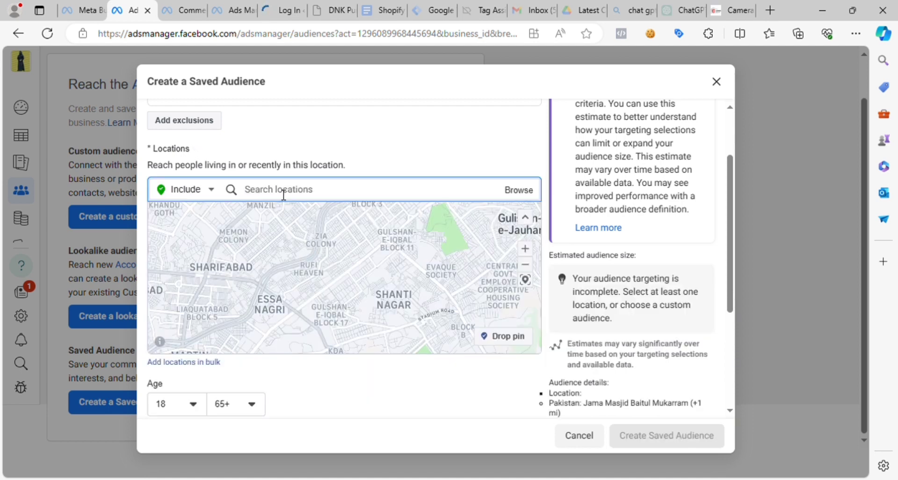
{"action": "type", "text": "baitul mok"}
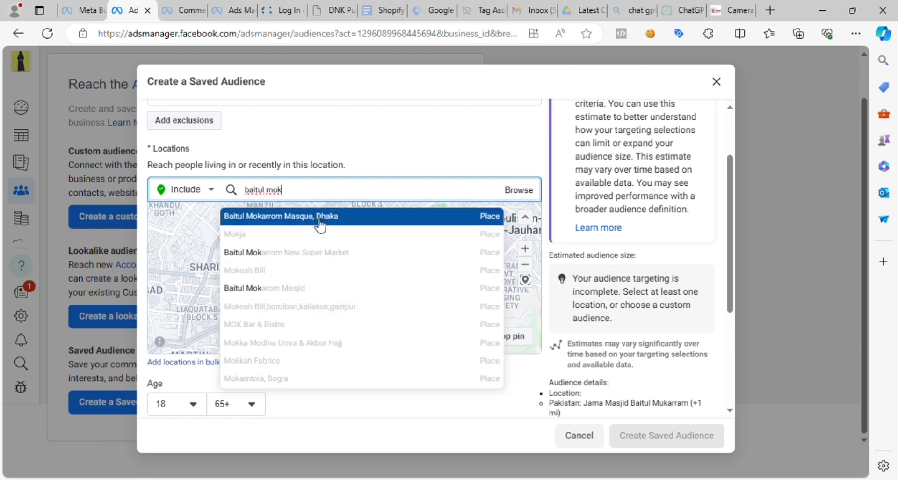
{"action": "left_click", "coordinate": [326, 216]}
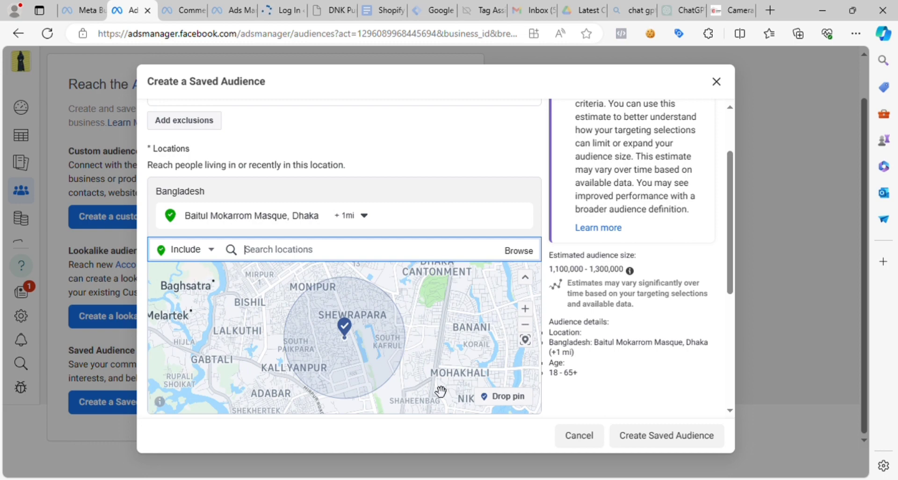
{"action": "scroll", "coordinate": [366, 338], "scroll_direction": "down", "scroll_amount": 4}
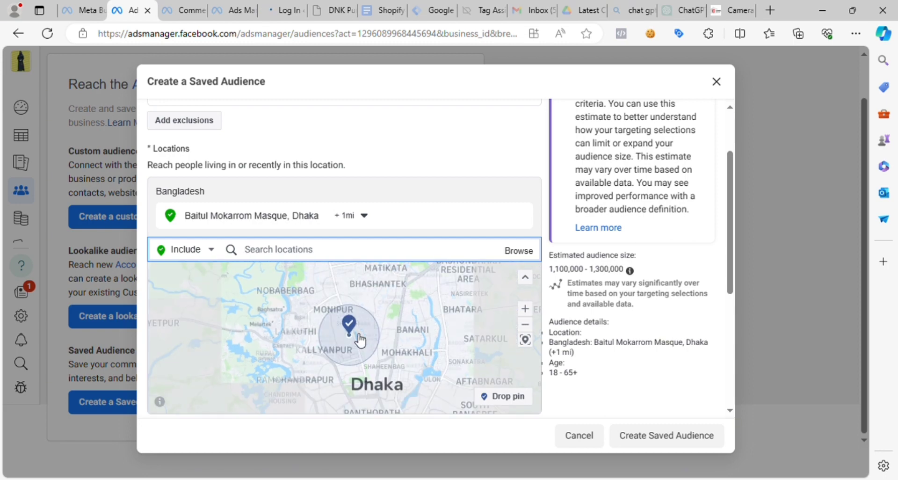
{"action": "scroll", "coordinate": [360, 341], "scroll_direction": "up", "scroll_amount": 3}
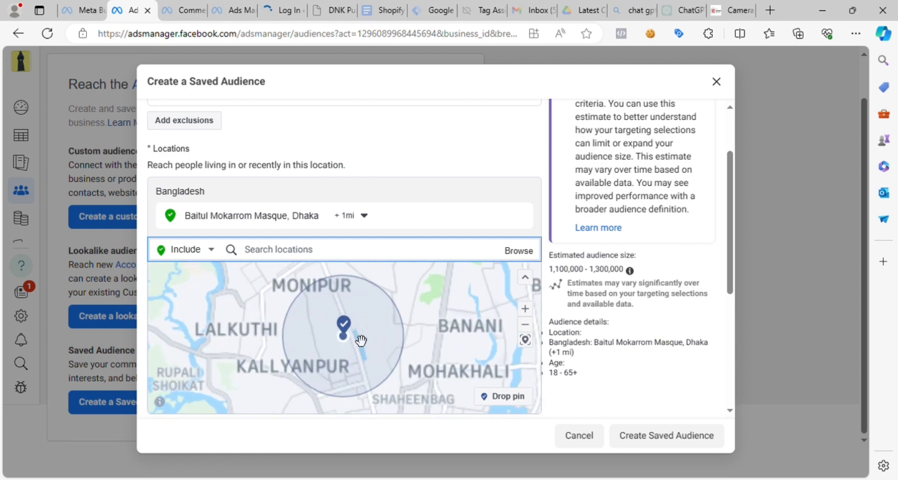
{"action": "scroll", "coordinate": [358, 340], "scroll_direction": "down", "scroll_amount": 3}
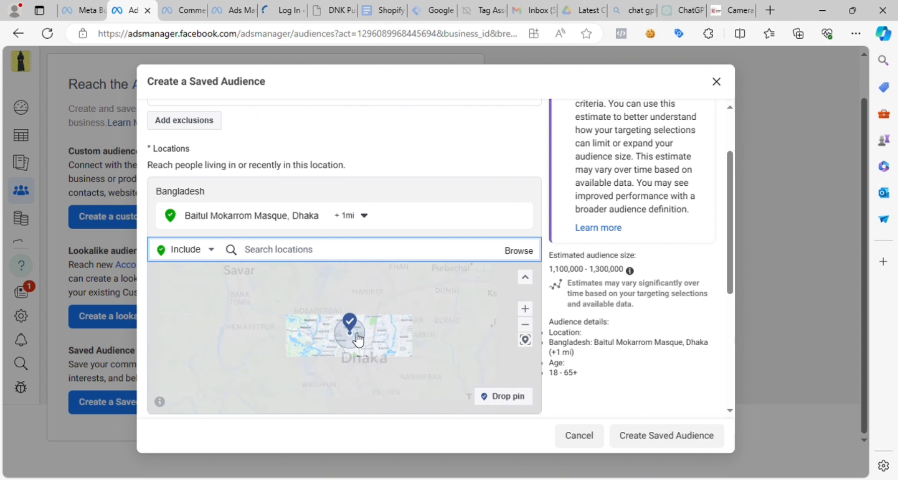
{"action": "left_click", "coordinate": [528, 310]}
{"action": "left_click", "coordinate": [532, 309]}
{"action": "left_click", "coordinate": [532, 309]}
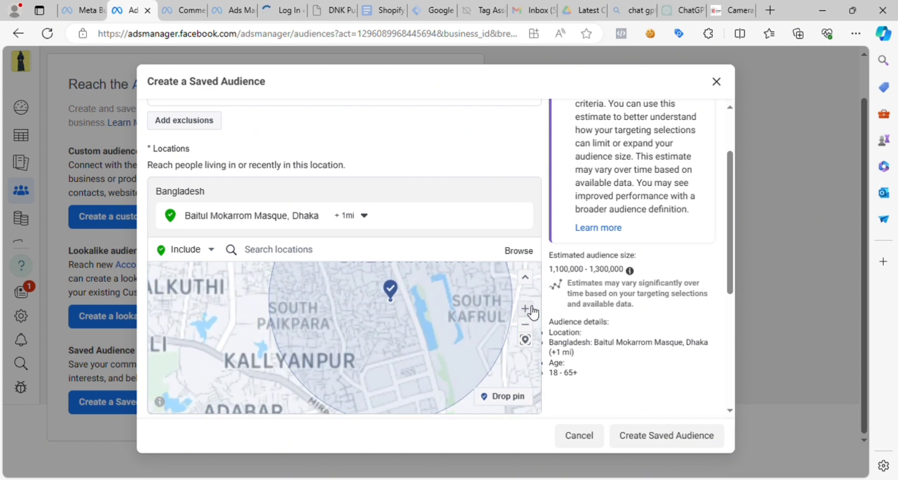
{"action": "left_click_drag", "start_coordinate": [462, 314], "coordinate": [441, 323]}
- Set the radius around Baitul Mokarrom Masque, Dhaka to 2 mi
{"action": "left_click", "coordinate": [367, 216]}
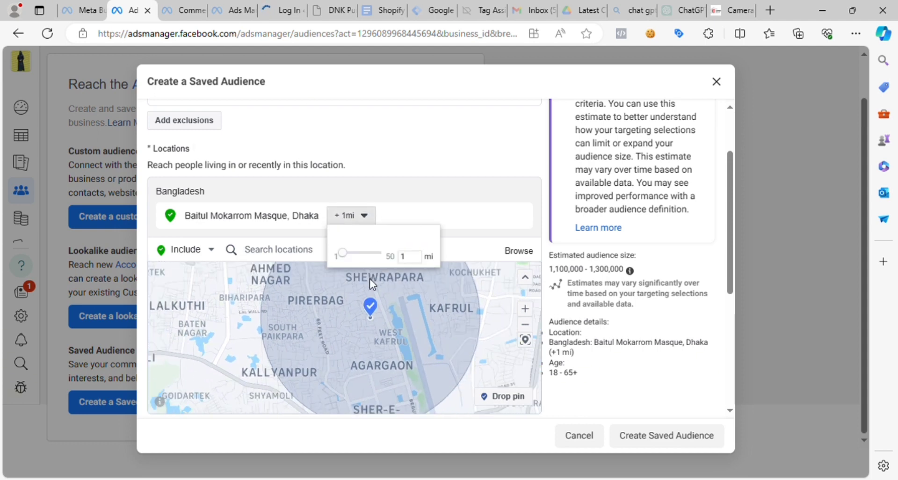
{"action": "left_click_drag", "start_coordinate": [413, 260], "coordinate": [398, 259]}
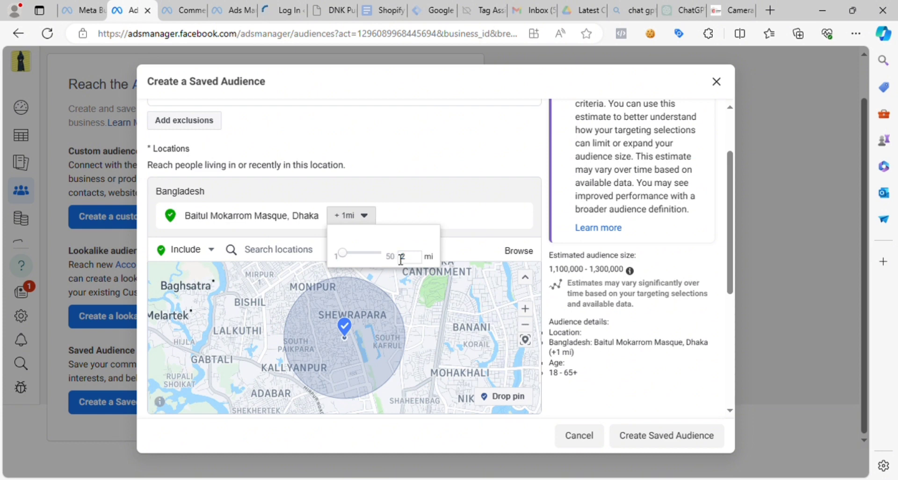
{"action": "key", "text": "Return"}
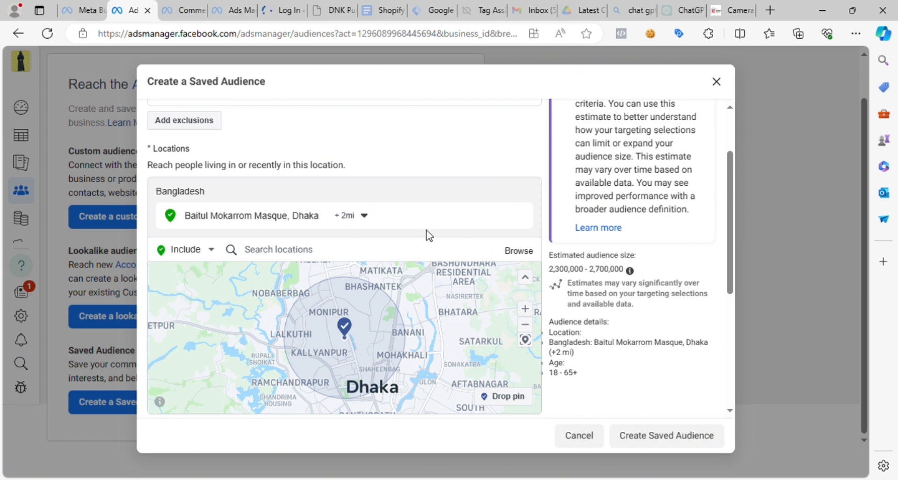
- Widen the targeting radius around Baitul Mokarrom Masque, Dhaka to 3 mi
{"action": "left_click", "coordinate": [360, 215]}
{"action": "left_click_drag", "start_coordinate": [412, 263], "coordinate": [398, 256]}
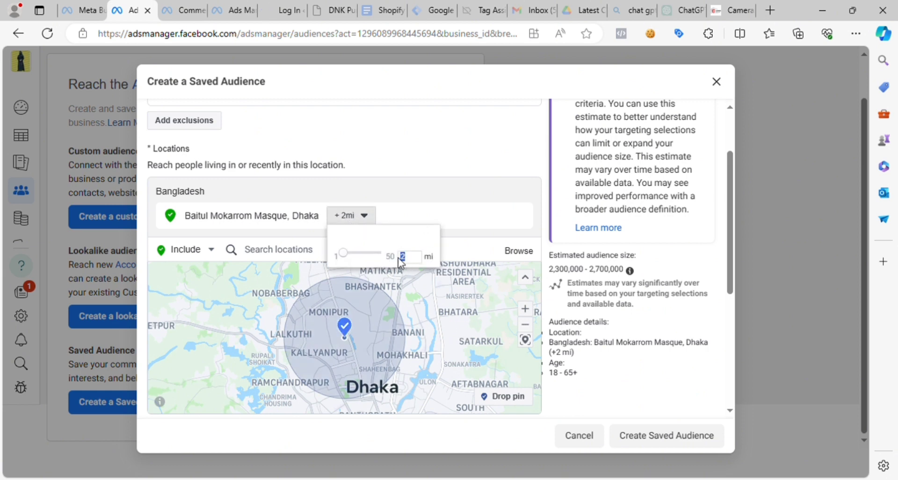
{"action": "type", "text": "3"}
{"action": "key", "text": "Return"}
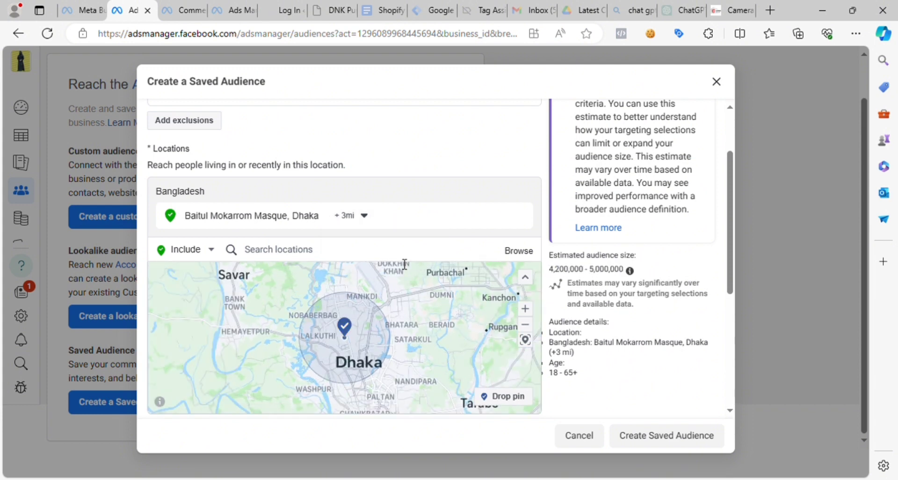
- Set the saved audience's minimum age to 20
{"action": "left_click_drag", "start_coordinate": [731, 227], "coordinate": [727, 305]}
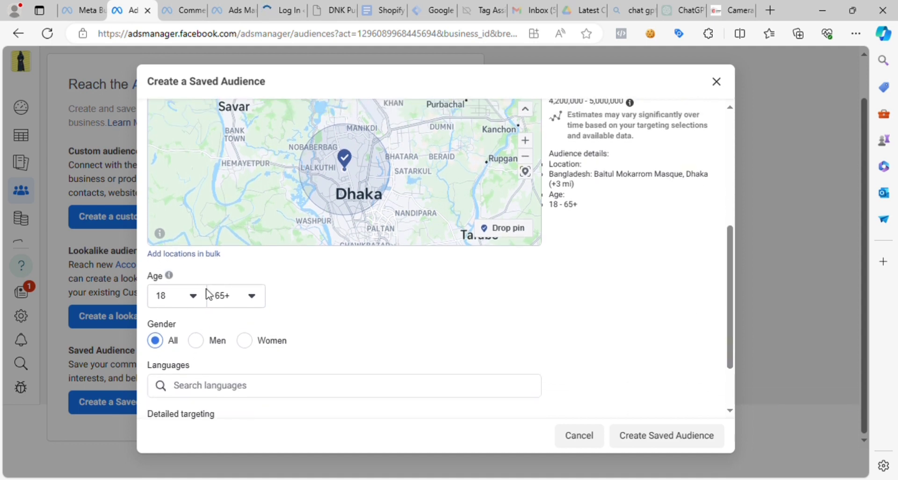
{"action": "left_click", "coordinate": [181, 301]}
{"action": "left_click", "coordinate": [342, 304]}
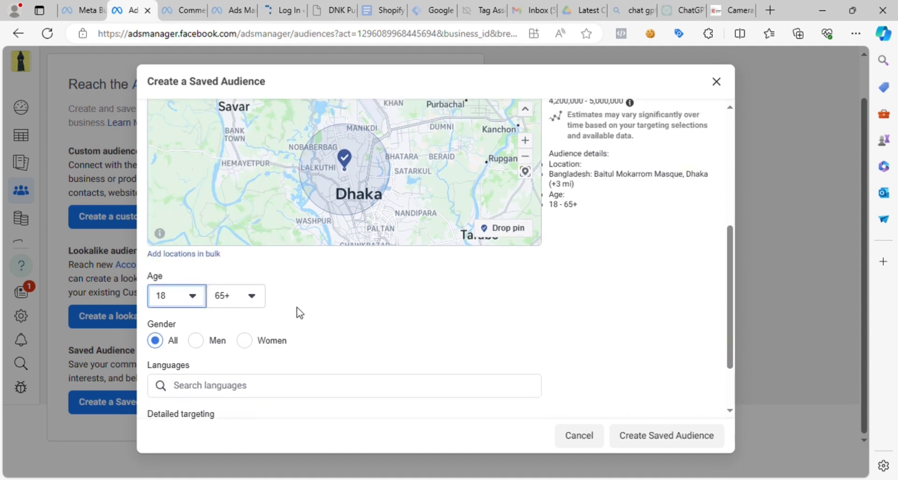
{"action": "left_click", "coordinate": [185, 299]}
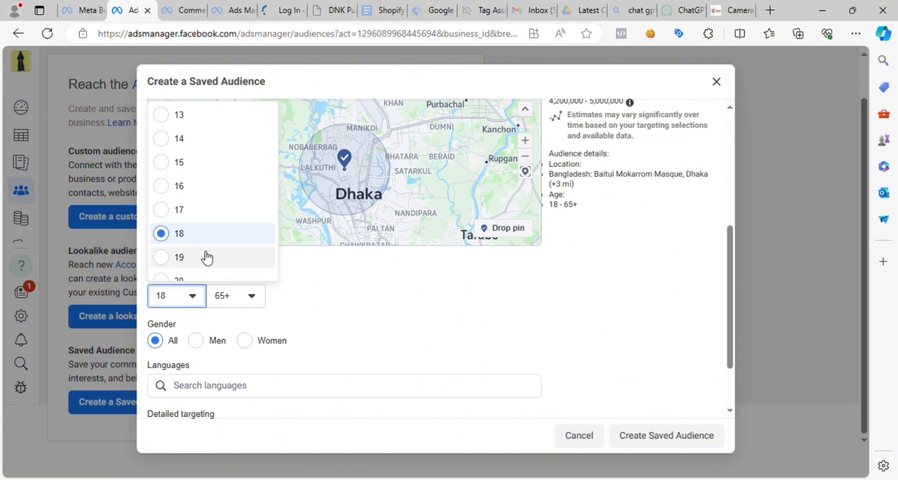
{"action": "scroll", "coordinate": [189, 253], "scroll_direction": "down", "scroll_amount": 4}
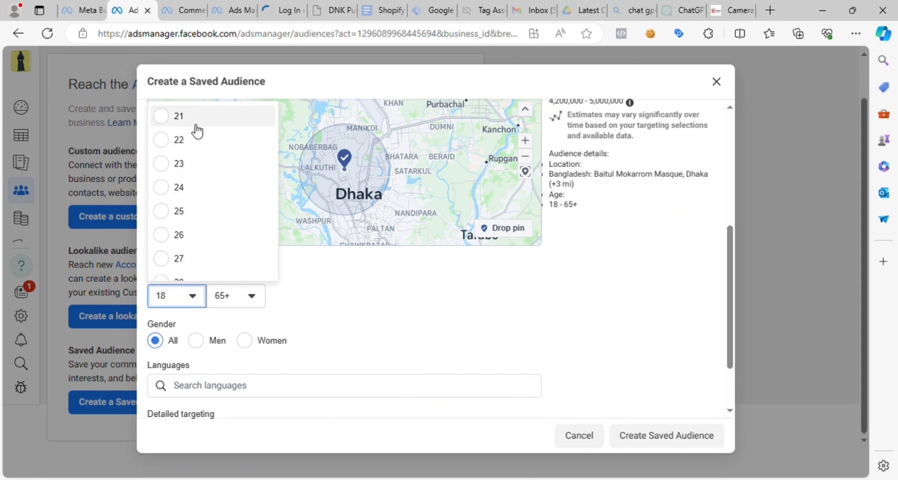
{"action": "scroll", "coordinate": [198, 134], "scroll_direction": "down", "scroll_amount": 1}
{"action": "scroll", "coordinate": [202, 142], "scroll_direction": "up", "scroll_amount": 3}
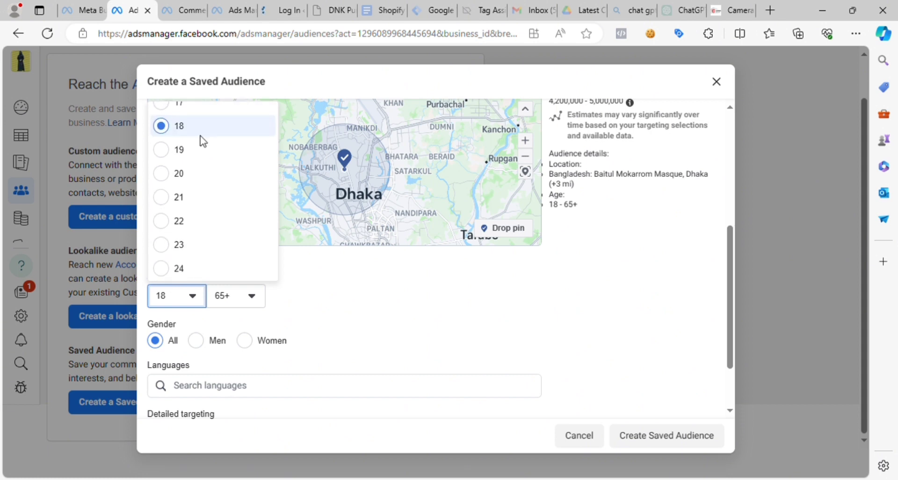
{"action": "left_click", "coordinate": [187, 175]}
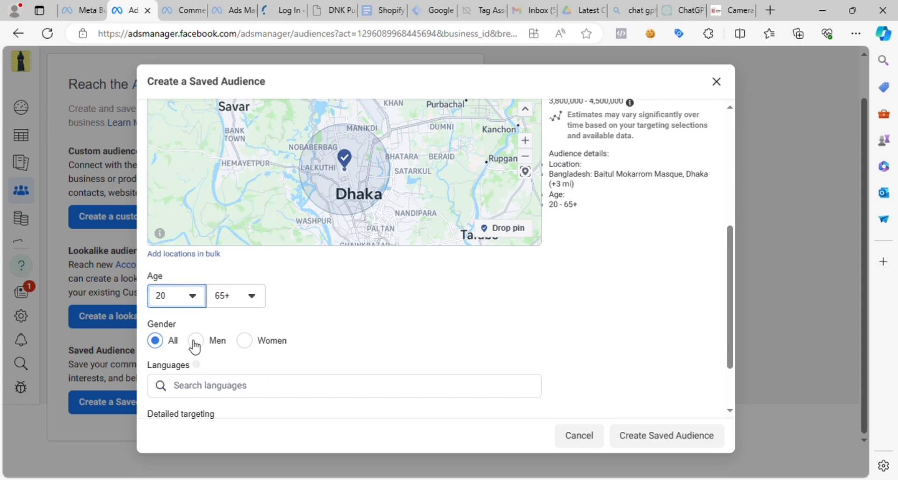
- Set the saved audience's maximum age to 45
{"action": "left_click", "coordinate": [242, 296]}
{"action": "scroll", "coordinate": [288, 168], "scroll_direction": "up", "scroll_amount": 1}
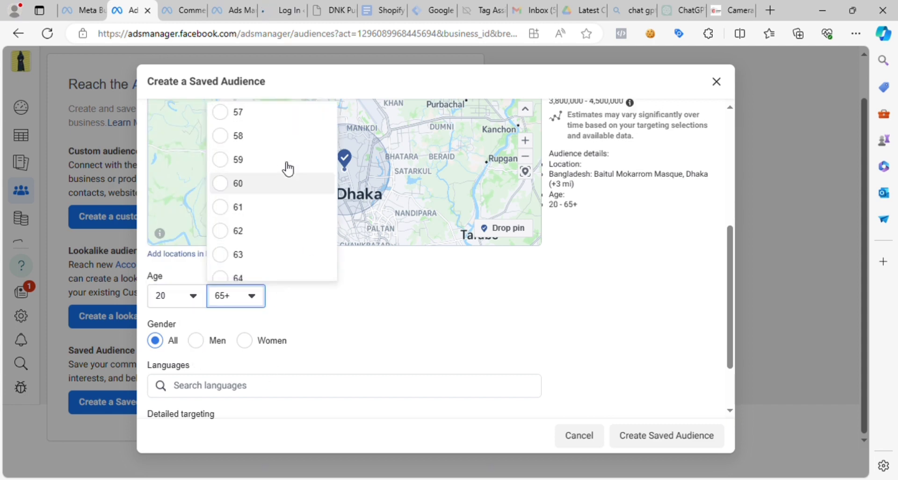
{"action": "scroll", "coordinate": [285, 166], "scroll_direction": "up", "scroll_amount": 6}
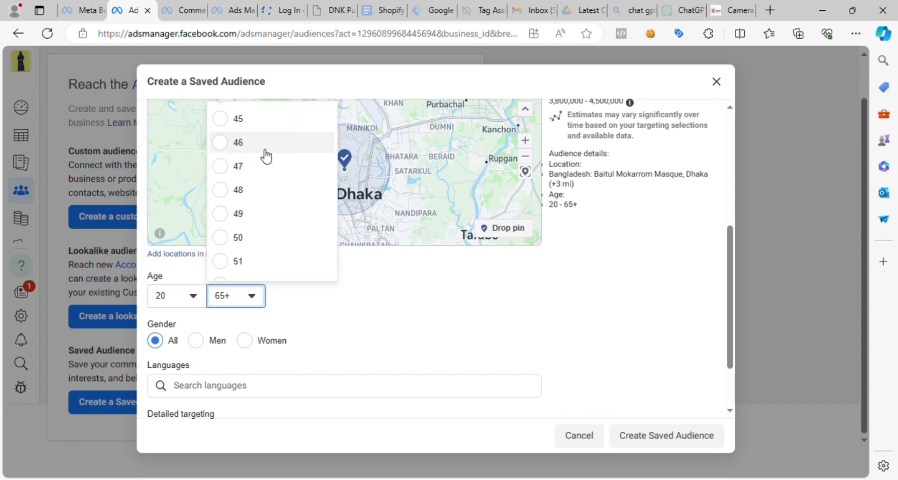
{"action": "left_click", "coordinate": [246, 124]}
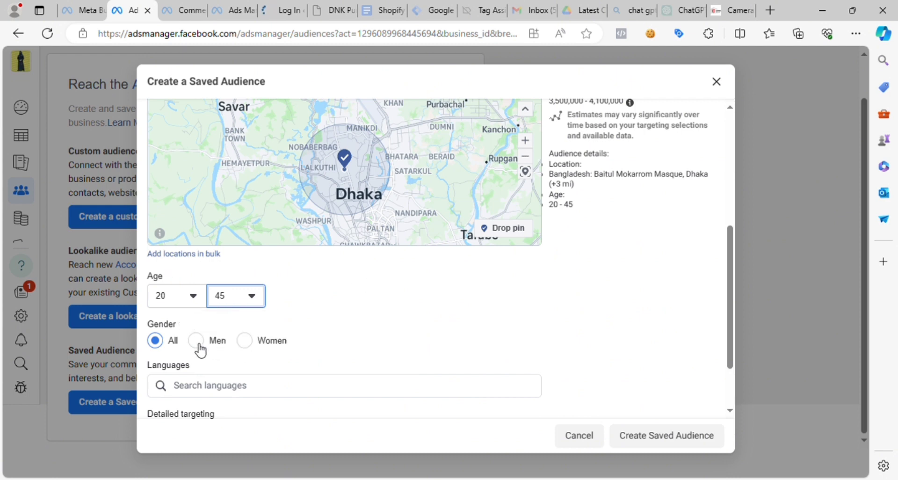
- Limit the saved audience's gender to men and add Bengali as its language
{"action": "left_click", "coordinate": [196, 341]}
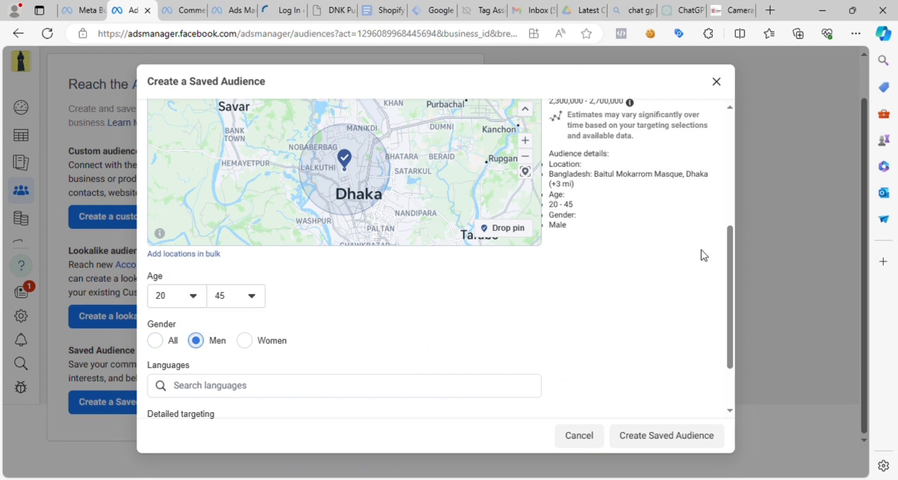
{"action": "scroll", "coordinate": [738, 355], "scroll_direction": "down", "scroll_amount": 2}
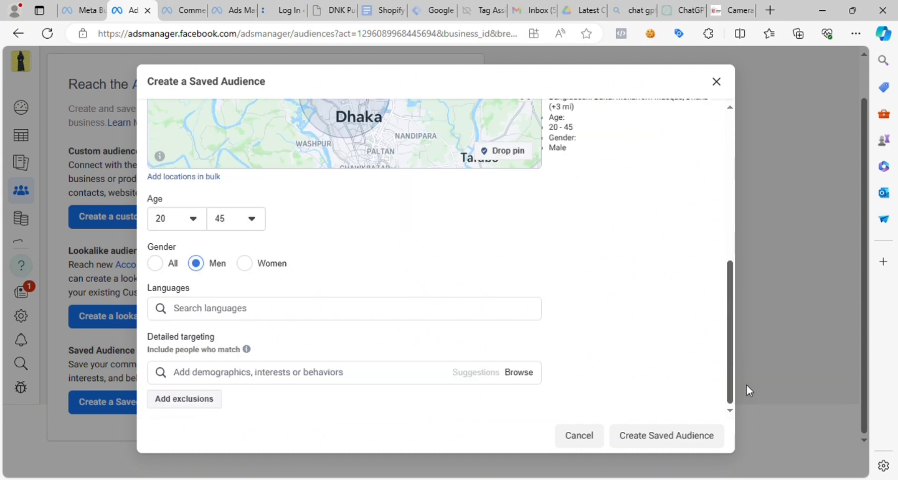
{"action": "left_click", "coordinate": [215, 312]}
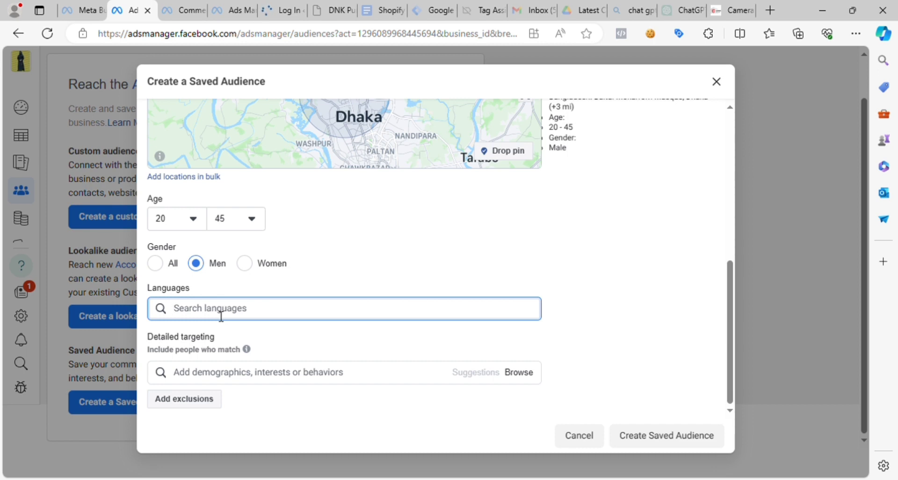
{"action": "type", "text": "beng"}
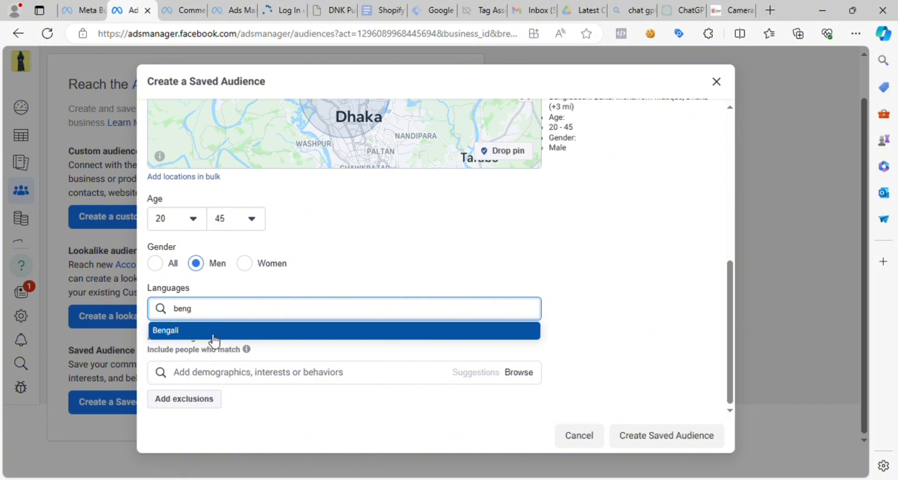
{"action": "left_click", "coordinate": [206, 333]}
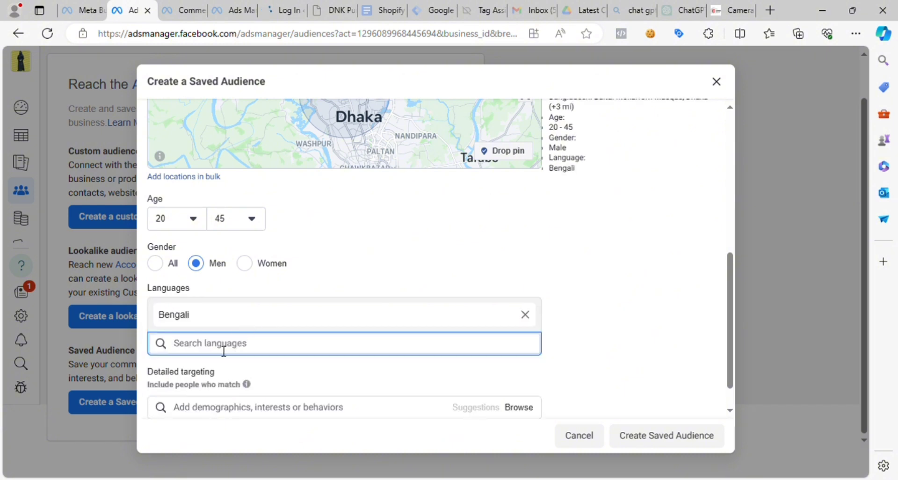
- Add English (All) as a second language for the saved audience
{"action": "type", "text": "eng"}
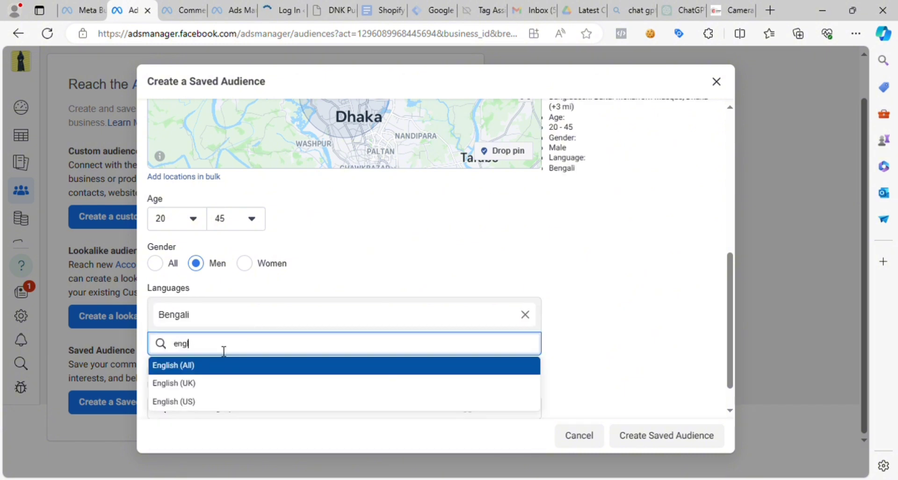
{"action": "type", "text": "lis"}
{"action": "left_click", "coordinate": [206, 370]}
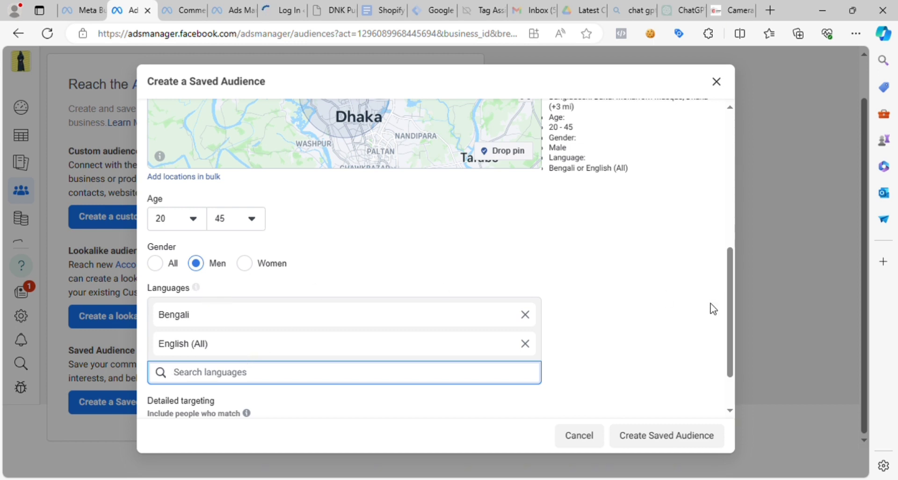
- Remove both Bengali and English (All) from the saved audience's languages
{"action": "left_click_drag", "start_coordinate": [727, 303], "coordinate": [748, 393]}
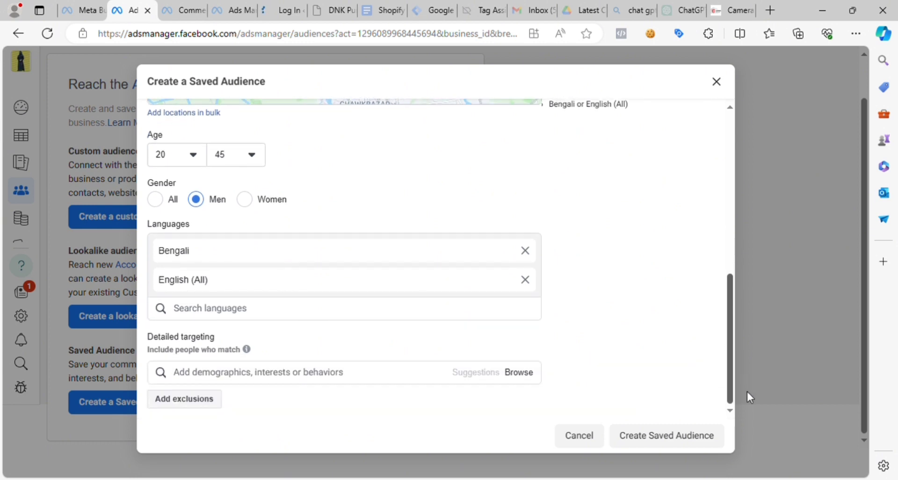
{"action": "left_click", "coordinate": [526, 251]}
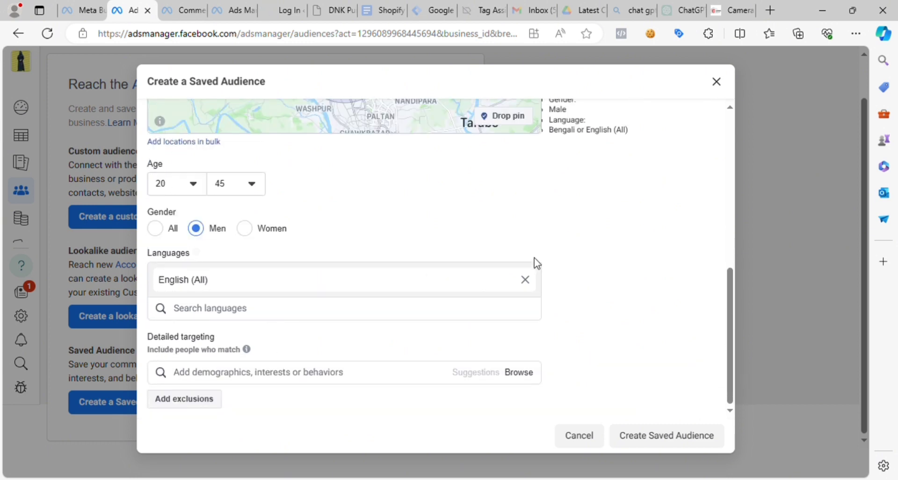
{"action": "left_click", "coordinate": [525, 279]}
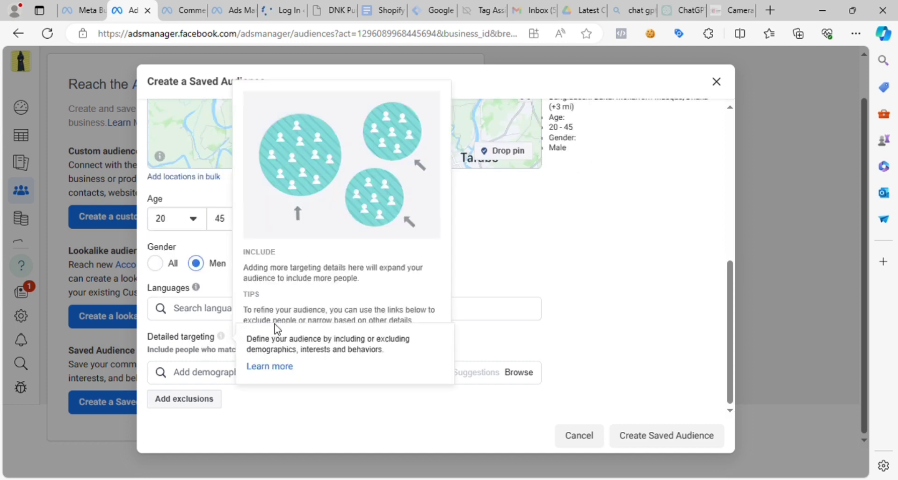
{"action": "left_click", "coordinate": [206, 310]}
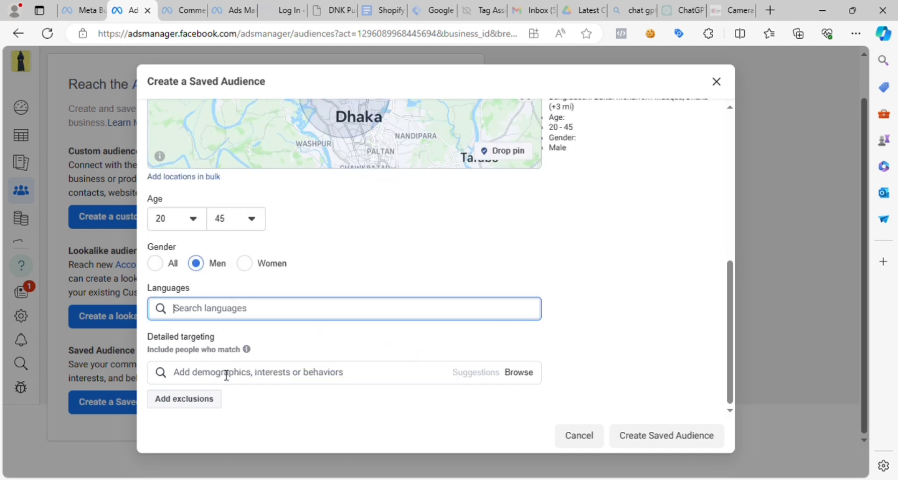
- View the top-level detailed targeting categories available for the saved audience
{"action": "left_click", "coordinate": [195, 379]}
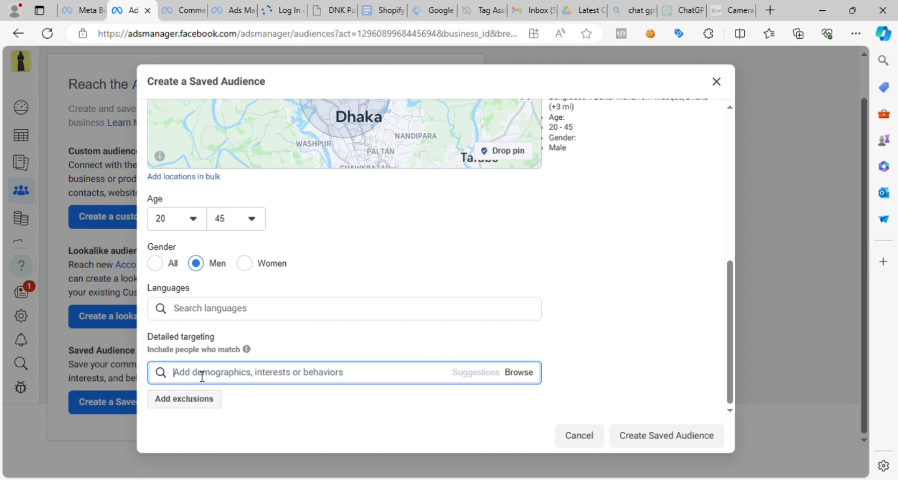
{"action": "left_click_drag", "start_coordinate": [148, 338], "coordinate": [217, 336]}
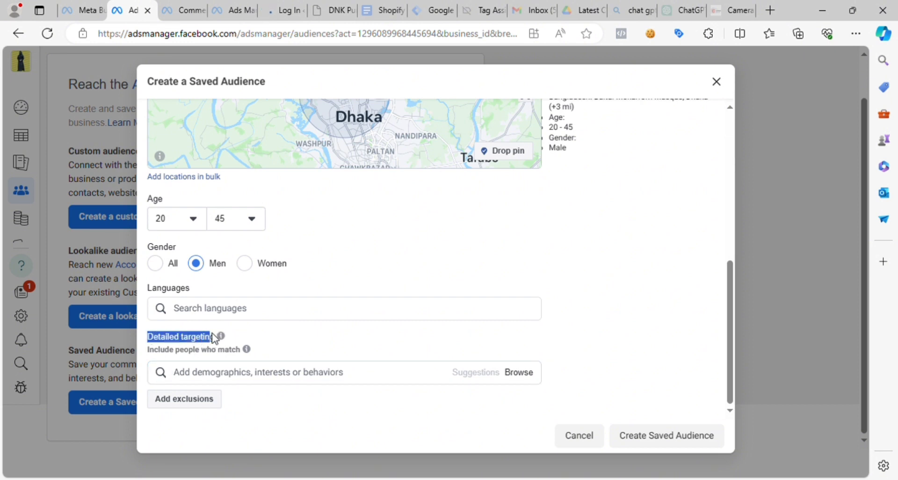
{"action": "left_click", "coordinate": [206, 384]}
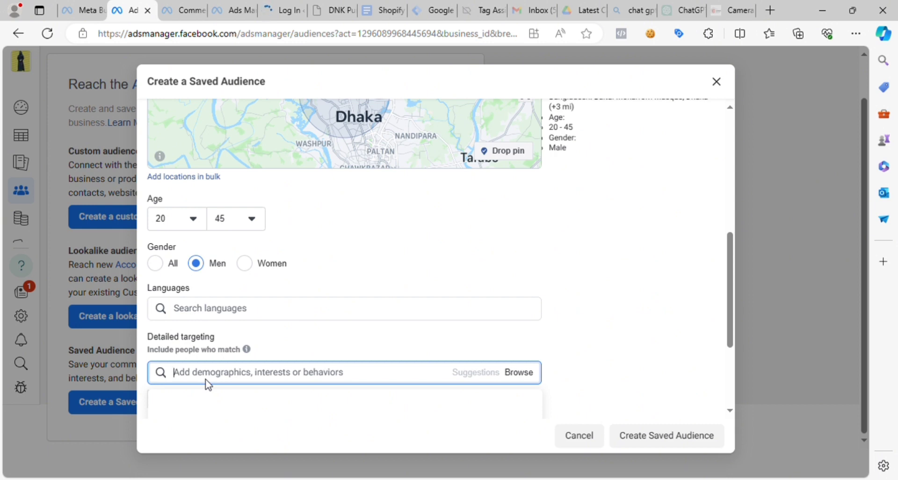
{"action": "left_click", "coordinate": [727, 305]}
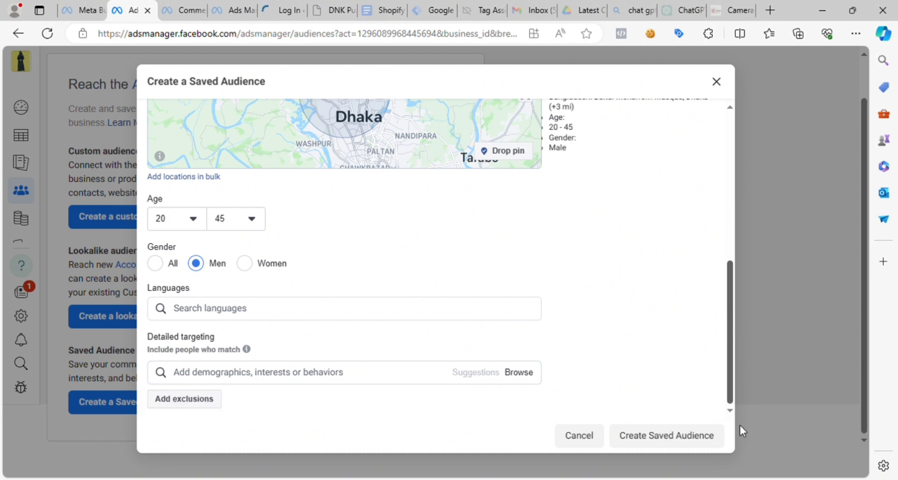
{"action": "left_click", "coordinate": [517, 373]}
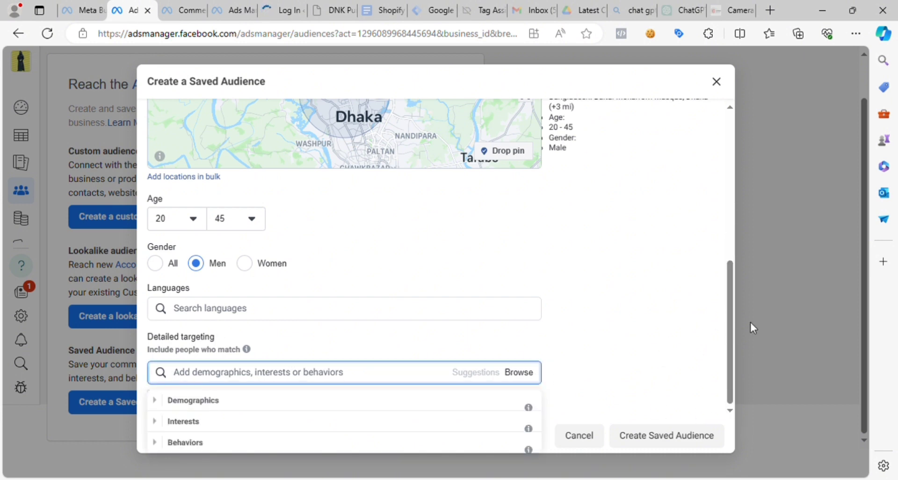
{"action": "left_click", "coordinate": [732, 409]}
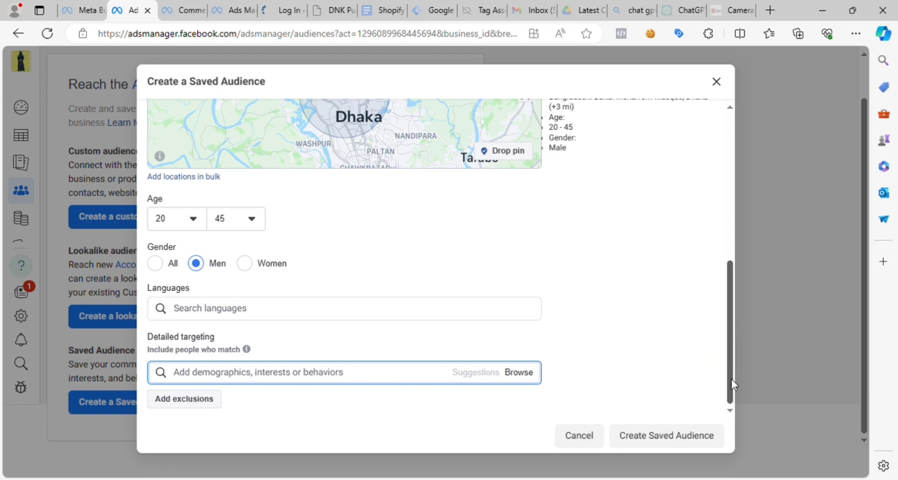
{"action": "scroll", "coordinate": [529, 348], "scroll_direction": "up", "scroll_amount": 1}
- Switch to the Camera Bazar website and look through the product categories on its homepage
{"action": "left_click", "coordinate": [732, 4]}
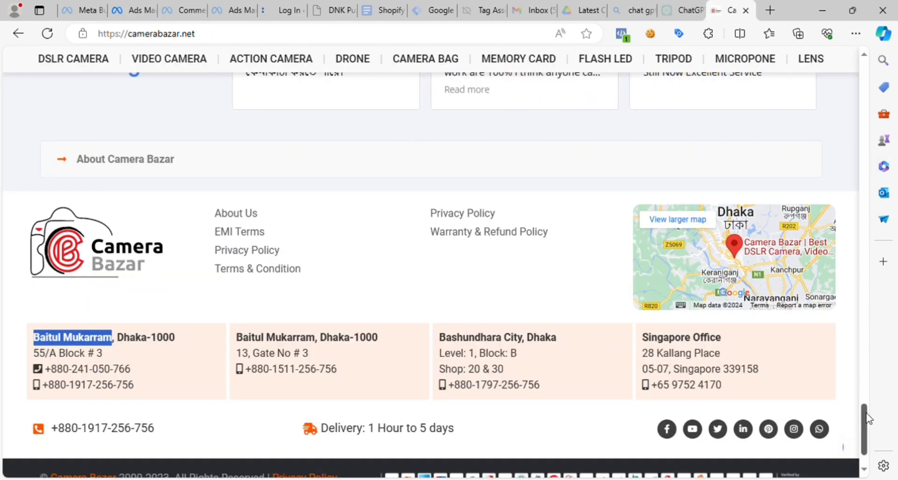
{"action": "left_click_drag", "start_coordinate": [867, 418], "coordinate": [890, 74]}
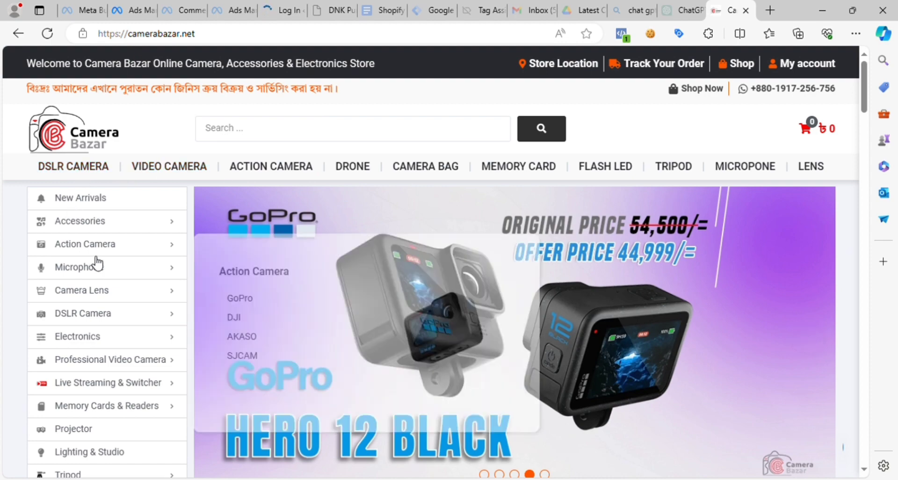
{"action": "mouse_move", "coordinate": [96, 267]}
{"action": "mouse_move", "coordinate": [94, 313]}
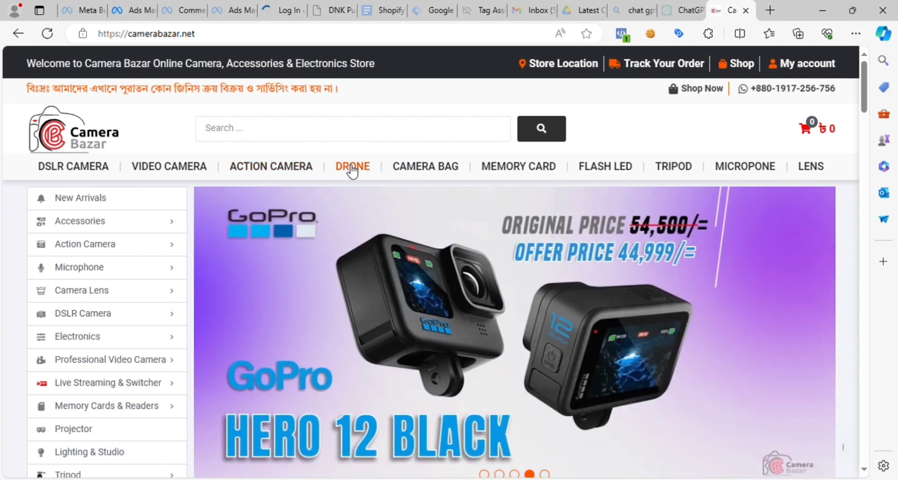
- Open the Drone product category from the Camera Bazar homepage and examine its page
{"action": "left_click", "coordinate": [350, 167]}
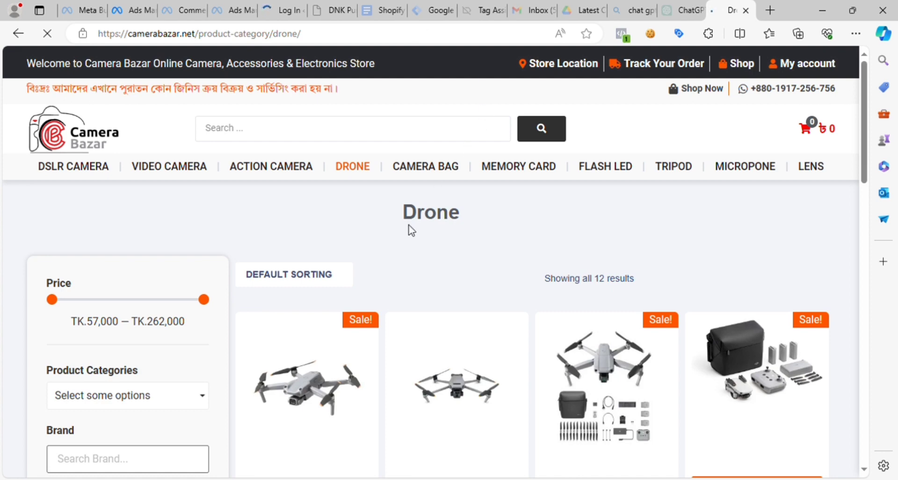
{"action": "left_click_drag", "start_coordinate": [393, 212], "coordinate": [466, 220]}
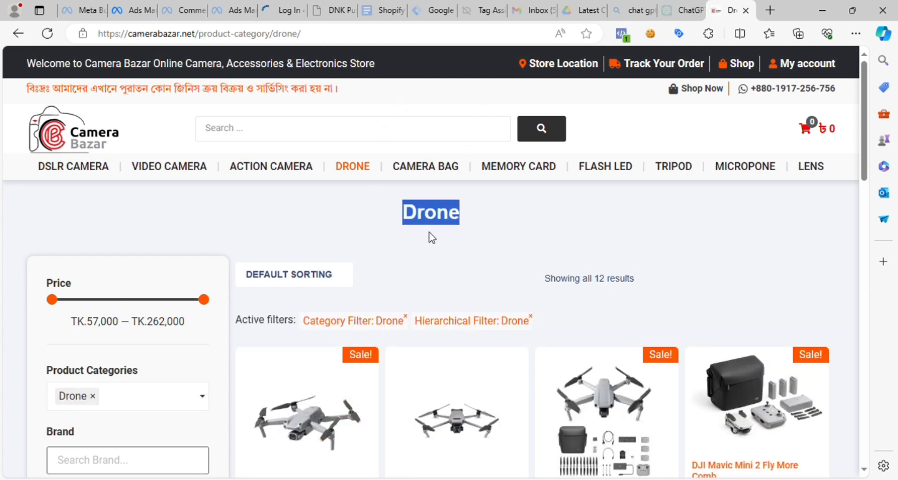
{"action": "left_click", "coordinate": [430, 214]}
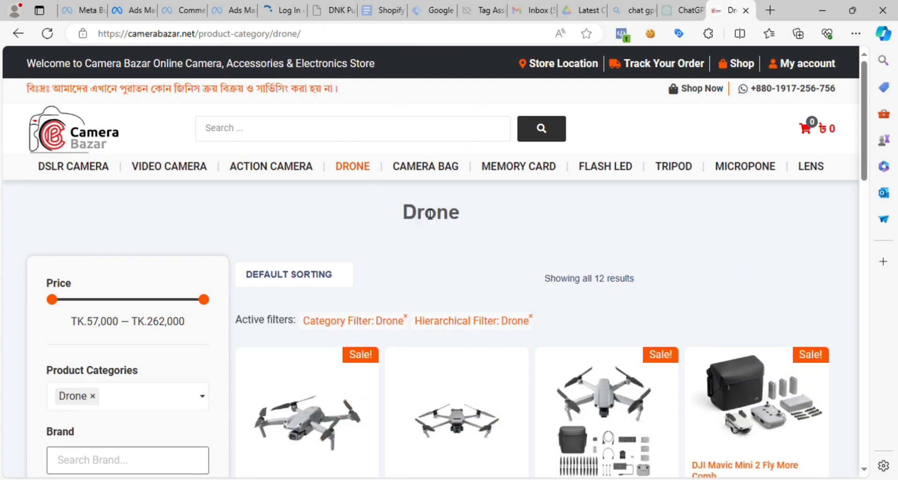
{"action": "left_click", "coordinate": [314, 37]}
{"action": "left_click", "coordinate": [435, 222]}
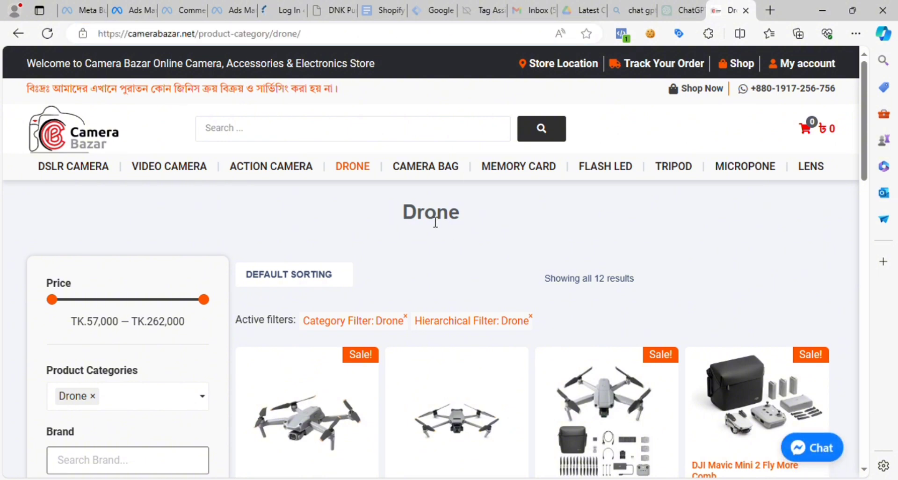
{"action": "double_click", "coordinate": [412, 223]}
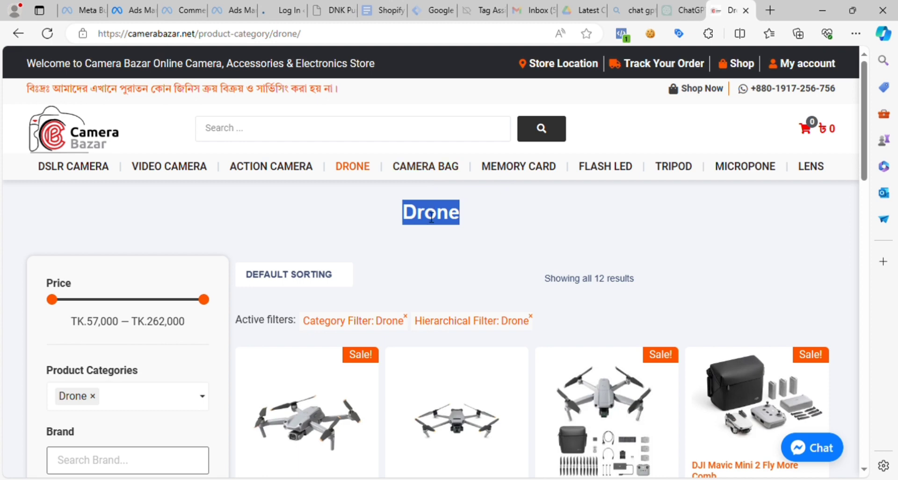
{"action": "left_click", "coordinate": [410, 220]}
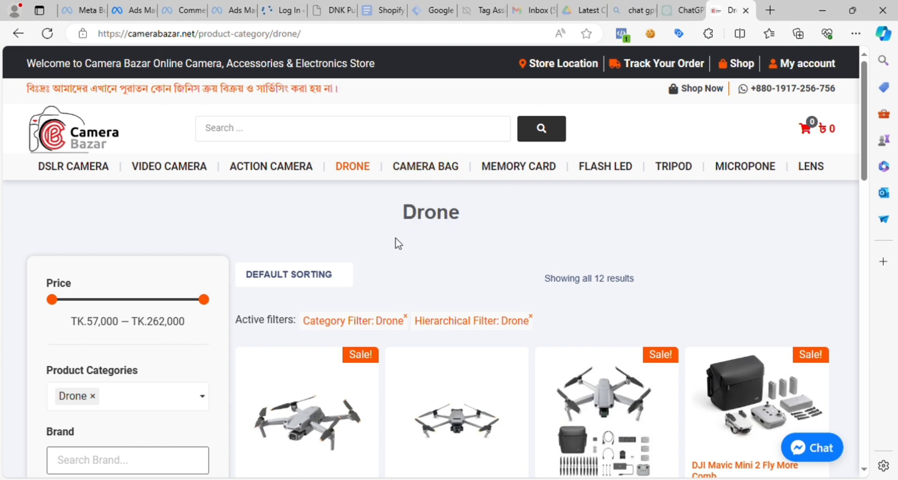
{"action": "left_click", "coordinate": [85, 138]}
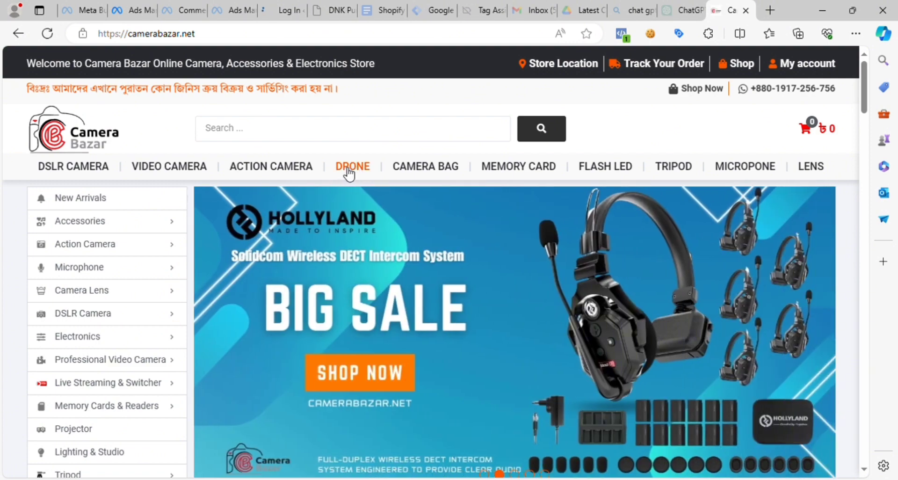
{"action": "left_click", "coordinate": [350, 173]}
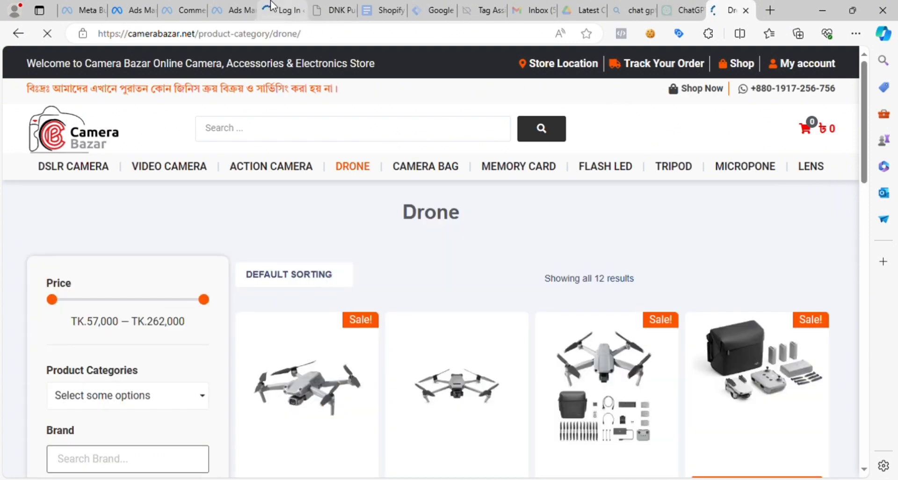
- Return to the saved audience in Ads Manager and browse the Demographics category of detailed targeting
{"action": "left_click", "coordinate": [138, 7]}
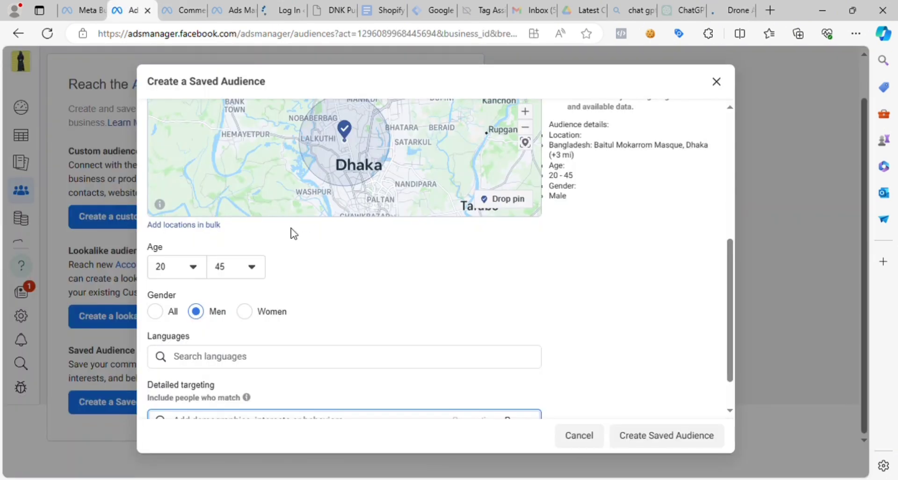
{"action": "scroll", "coordinate": [351, 336], "scroll_direction": "up", "scroll_amount": 1}
{"action": "scroll", "coordinate": [360, 325], "scroll_direction": "down", "scroll_amount": 2}
{"action": "scroll", "coordinate": [362, 321], "scroll_direction": "up", "scroll_amount": 1}
{"action": "scroll", "coordinate": [465, 368], "scroll_direction": "down", "scroll_amount": 1}
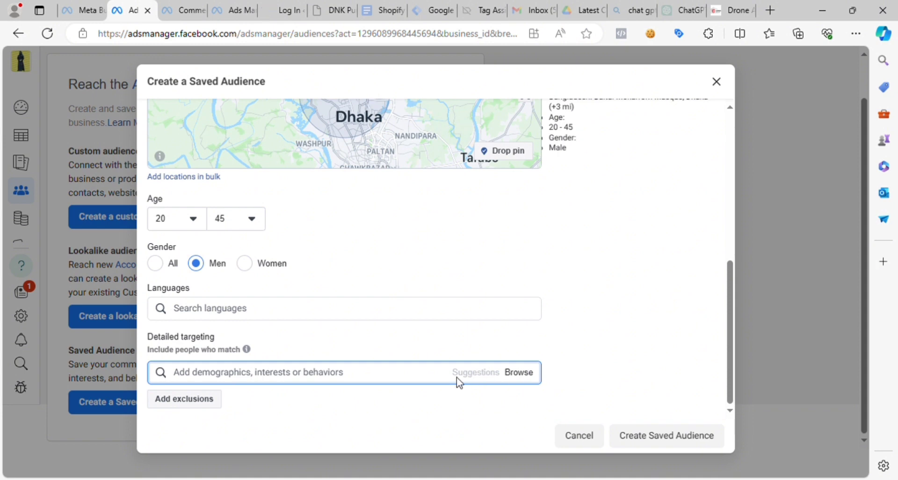
{"action": "left_click", "coordinate": [521, 378]}
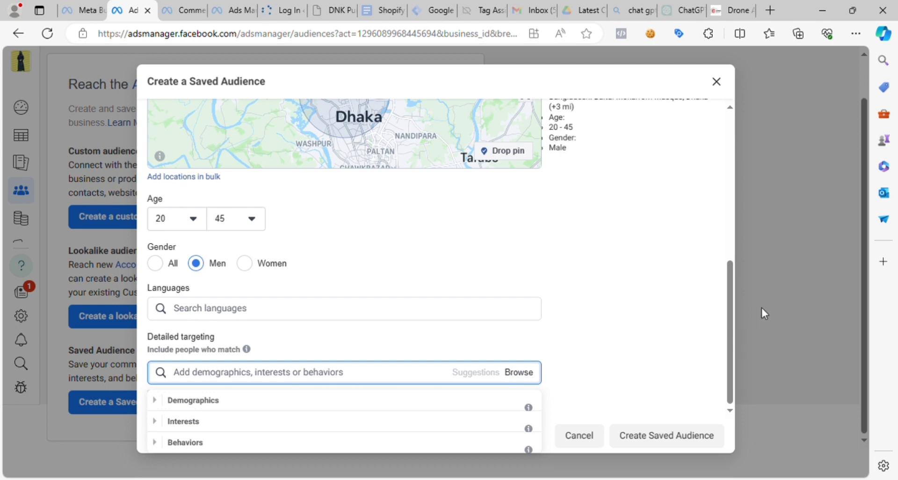
{"action": "left_click", "coordinate": [163, 406]}
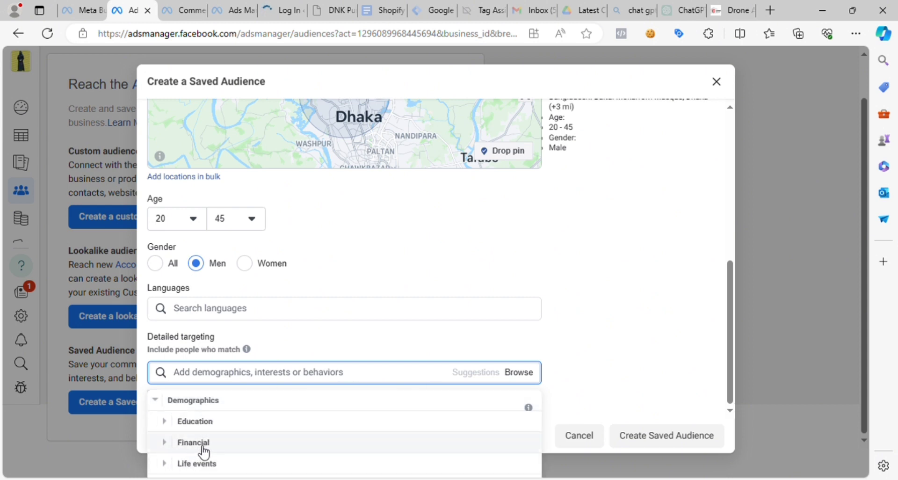
{"action": "scroll", "coordinate": [206, 458], "scroll_direction": "down", "scroll_amount": 1}
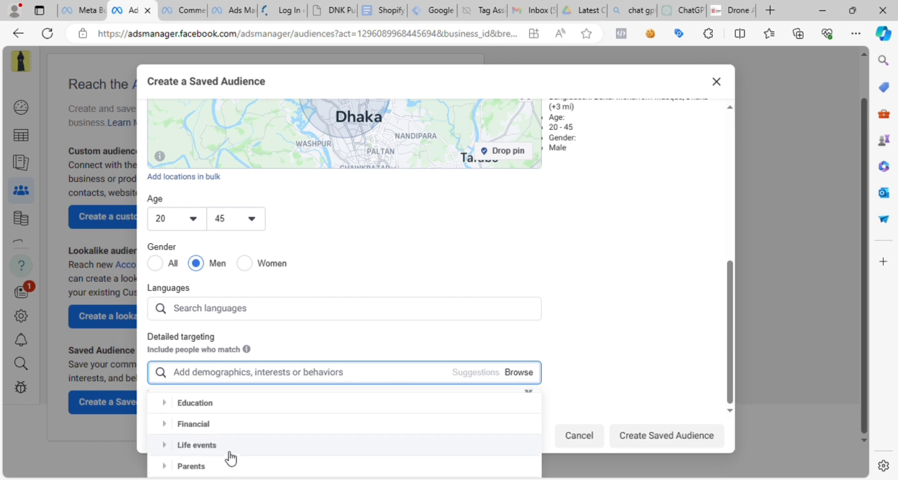
{"action": "scroll", "coordinate": [221, 465], "scroll_direction": "up", "scroll_amount": 1}
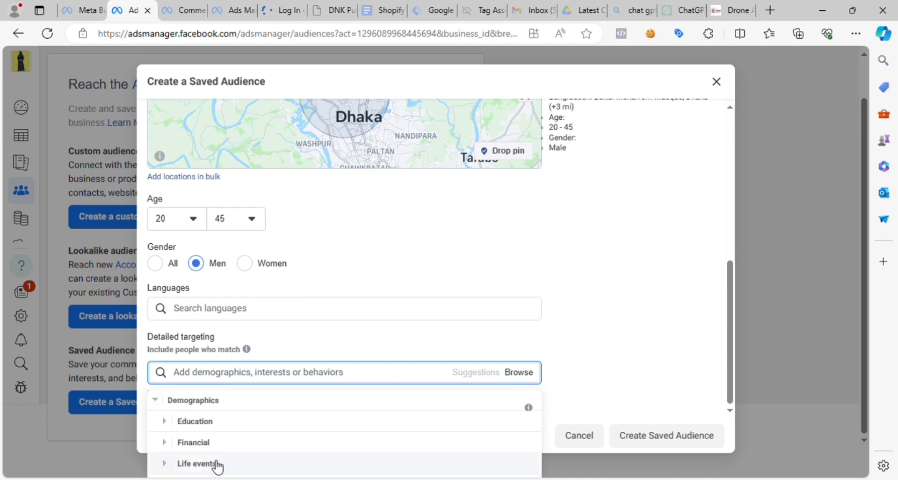
- Expand Education and its Education level group within Demographics and examine the available options
{"action": "left_click", "coordinate": [170, 426]}
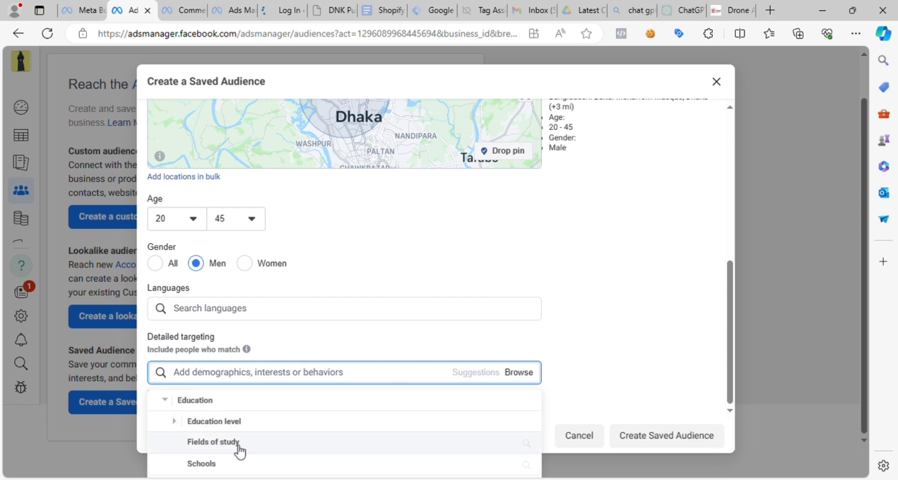
{"action": "scroll", "coordinate": [302, 468], "scroll_direction": "down", "scroll_amount": 3}
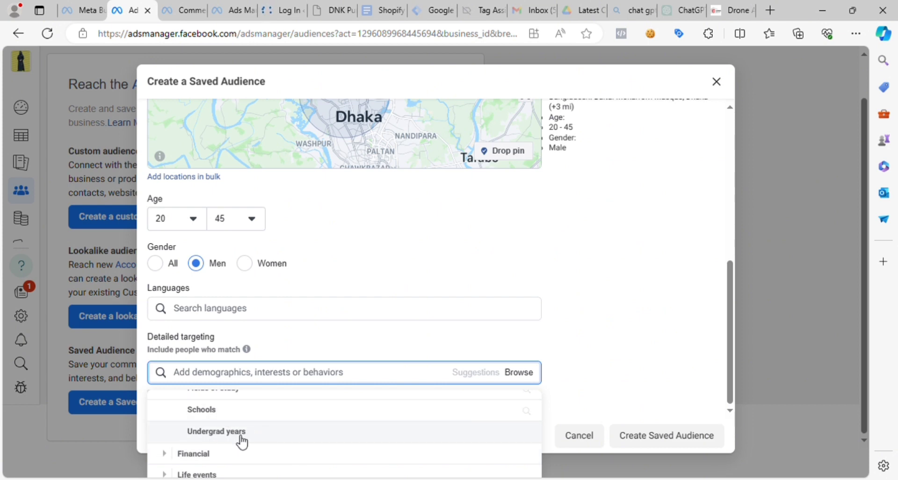
{"action": "scroll", "coordinate": [267, 409], "scroll_direction": "up", "scroll_amount": 3}
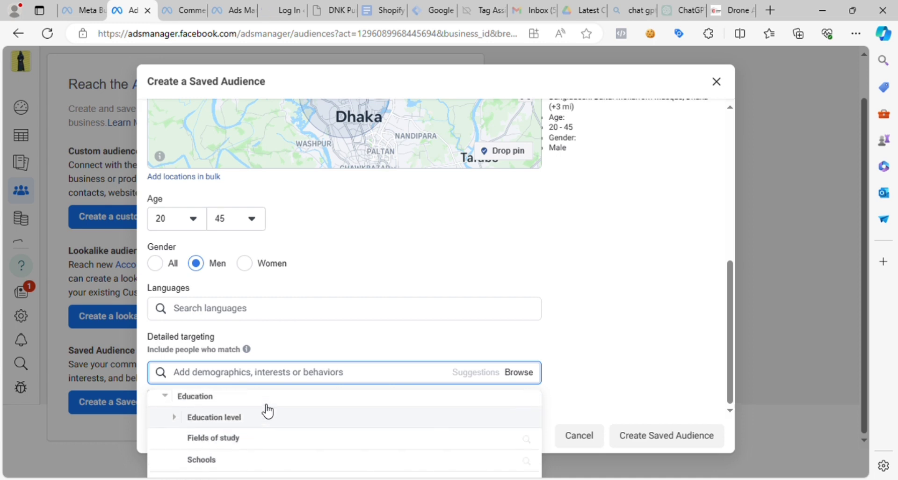
{"action": "left_click", "coordinate": [176, 421]}
{"action": "scroll", "coordinate": [189, 473], "scroll_direction": "down", "scroll_amount": 2}
{"action": "mouse_move", "coordinate": [189, 470]}
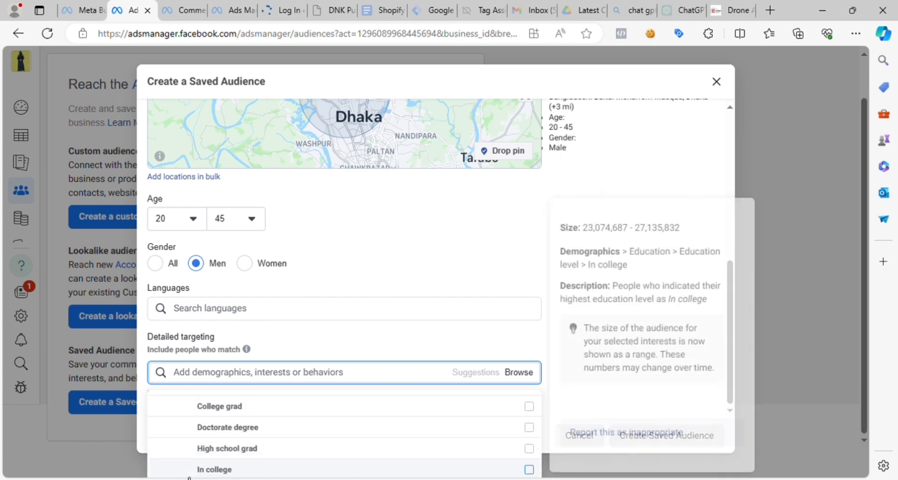
{"action": "scroll", "coordinate": [230, 463], "scroll_direction": "down", "scroll_amount": 10}
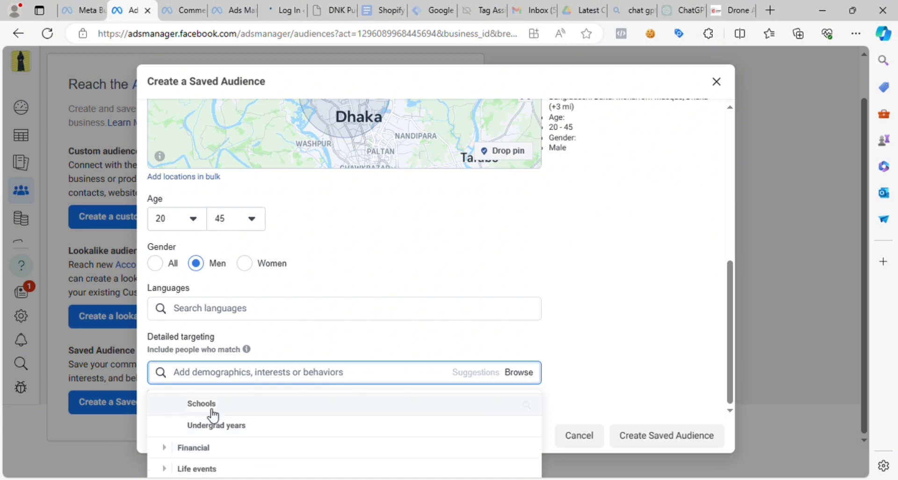
{"action": "scroll", "coordinate": [212, 415], "scroll_direction": "up", "scroll_amount": 10}
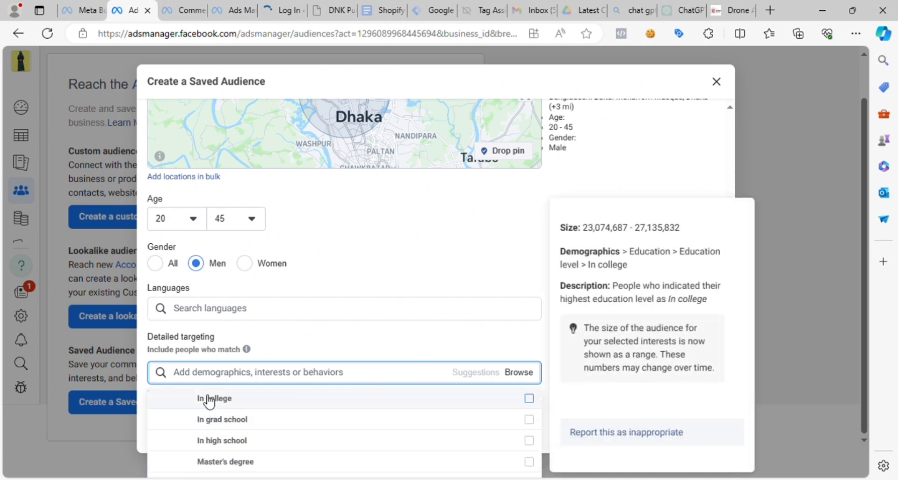
- Leave the detailed targeting options and examine the Drone category page and its web address on the Camera Bazar site
{"action": "left_click", "coordinate": [226, 376]}
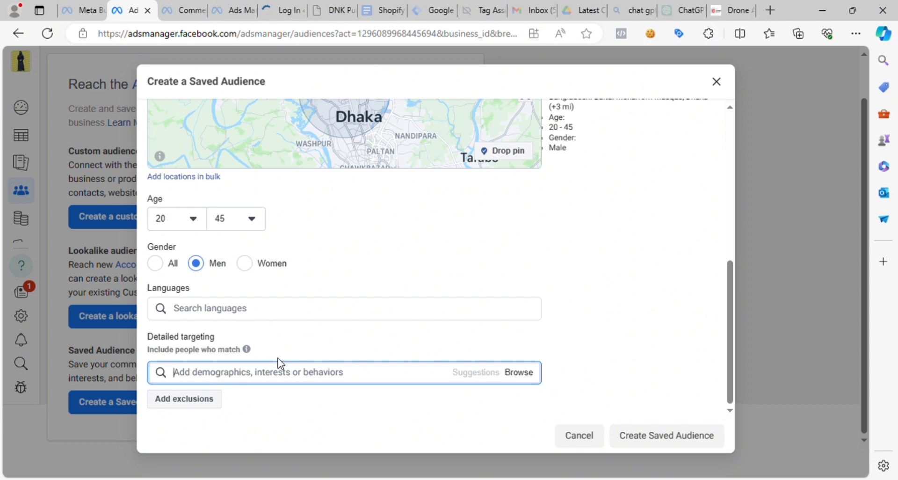
{"action": "left_click", "coordinate": [678, 10]}
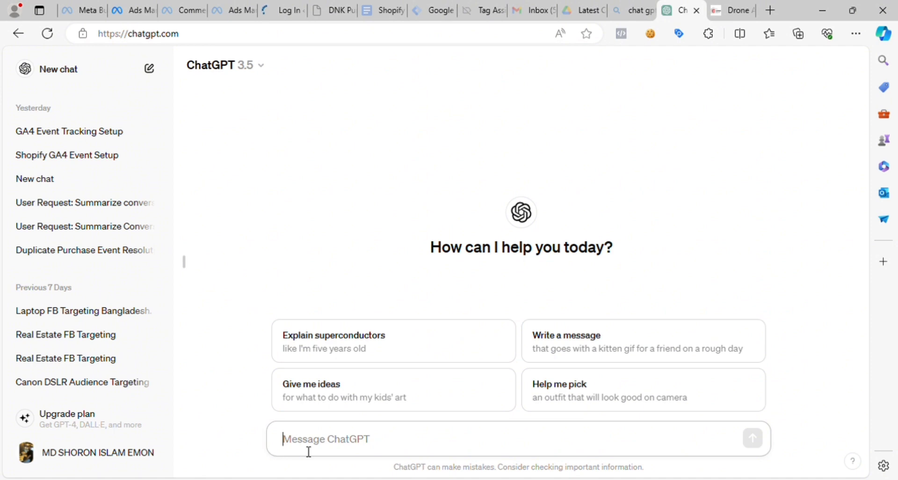
{"action": "left_click", "coordinate": [729, 11]}
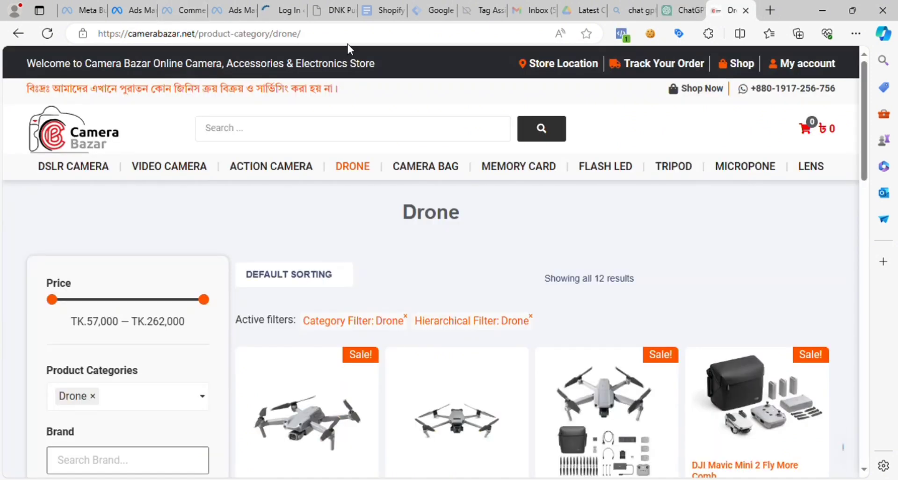
{"action": "left_click_drag", "start_coordinate": [302, 34], "coordinate": [89, 47]}
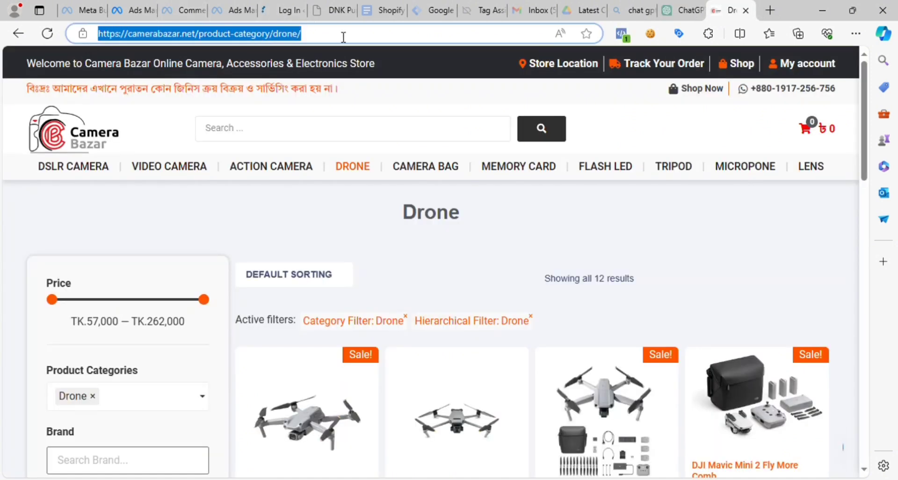
{"action": "left_click_drag", "start_coordinate": [393, 220], "coordinate": [493, 223]}
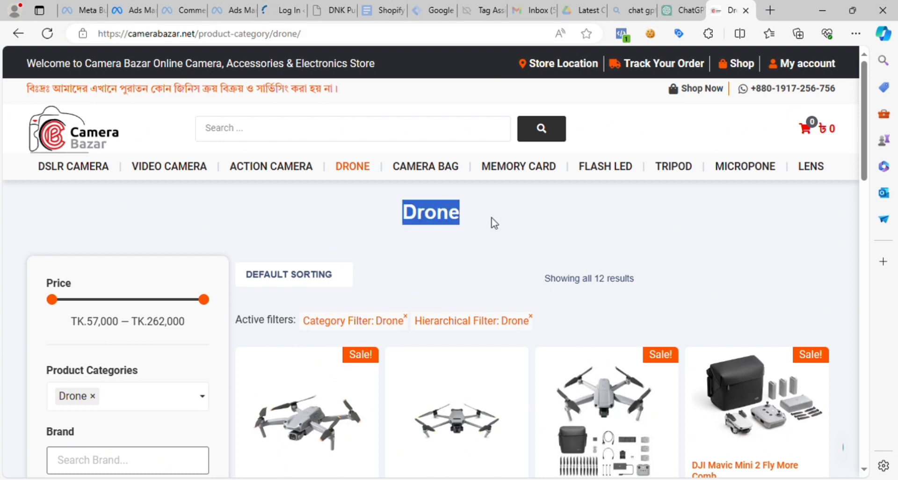
{"action": "left_click", "coordinate": [397, 219]}
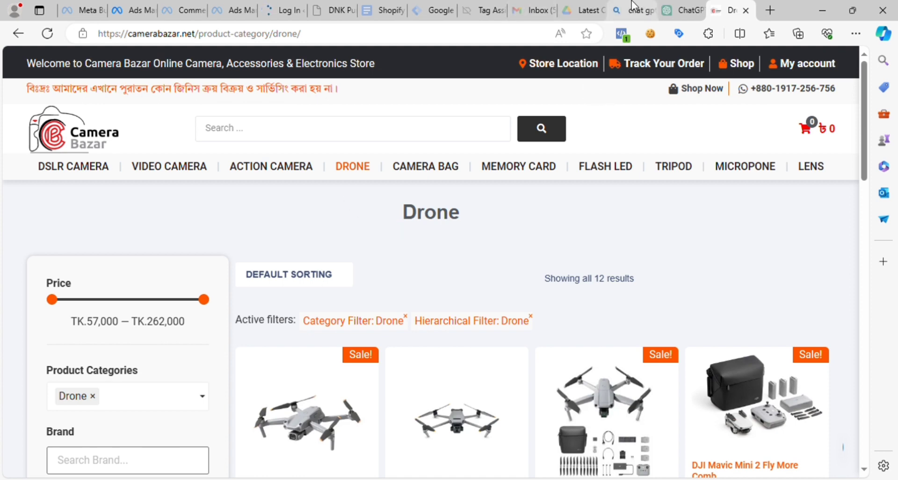
- Switch to ChatGPT and write the message opening "hello chatgpt, make a saved audicence for this product category:"
{"action": "left_click", "coordinate": [678, 11]}
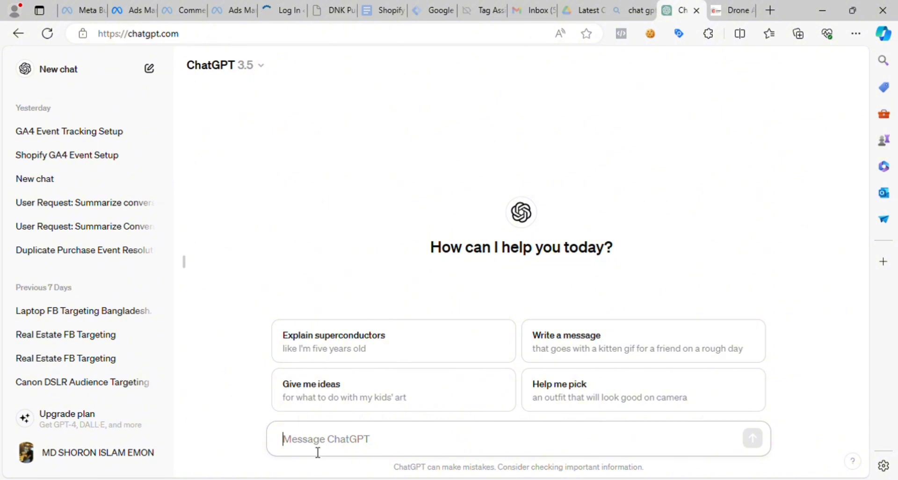
{"action": "type", "text": "hel"}
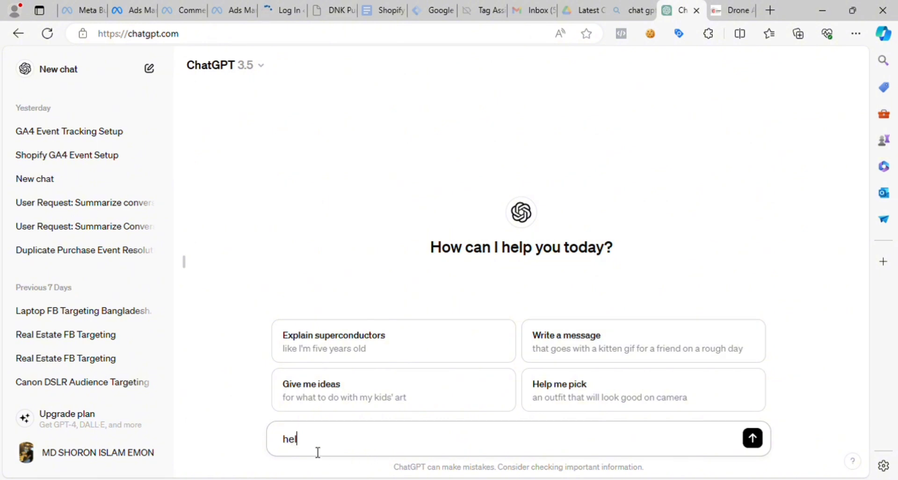
{"action": "type", "text": "lo chatgpt, you"}
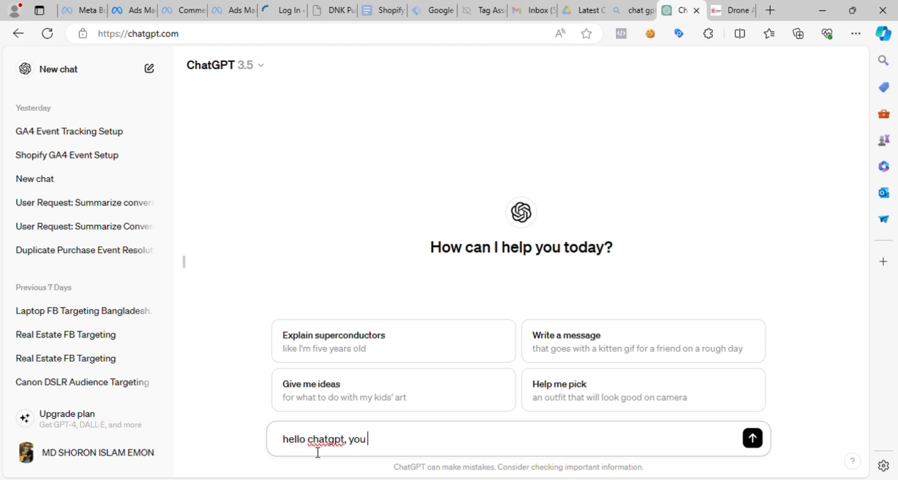
{"action": "key", "text": "BackSpace"}
{"action": "key", "text": "BackSpace"}
{"action": "key", "text": "BackSpace"}
{"action": "type", "text": "make a saved aud"}
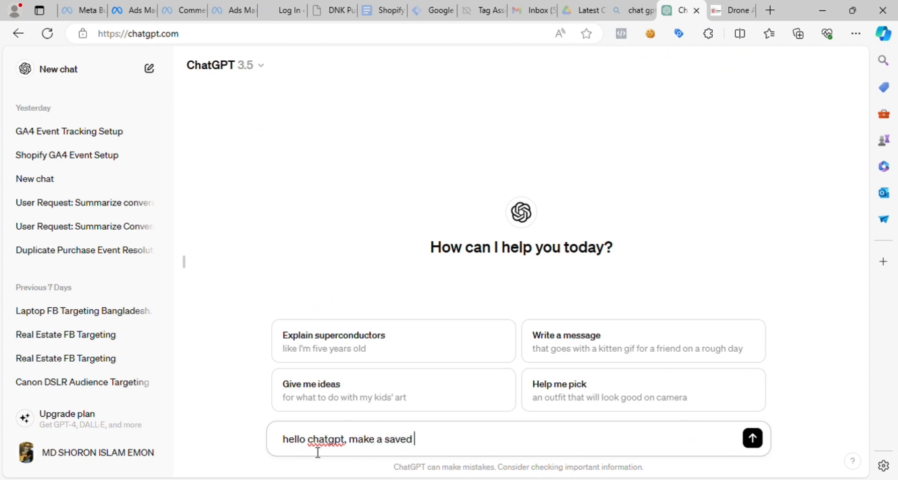
{"action": "type", "text": "icence for this "}
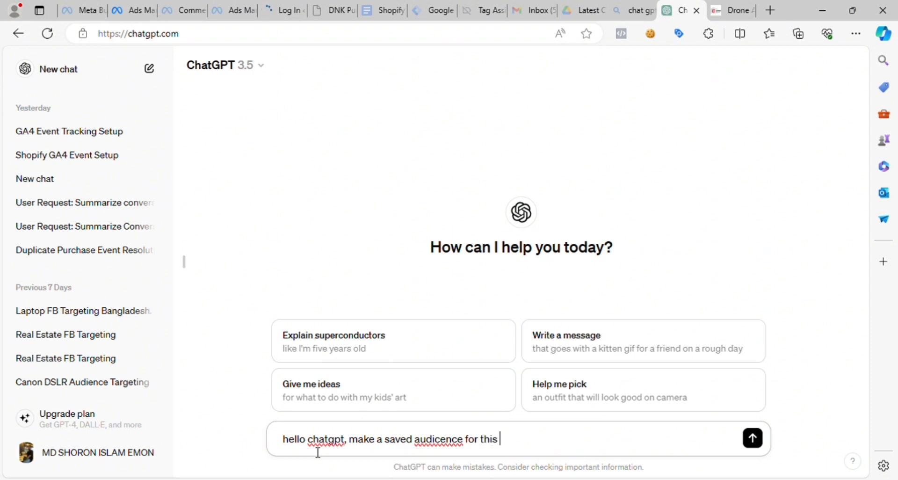
{"action": "type", "text": "product category"}
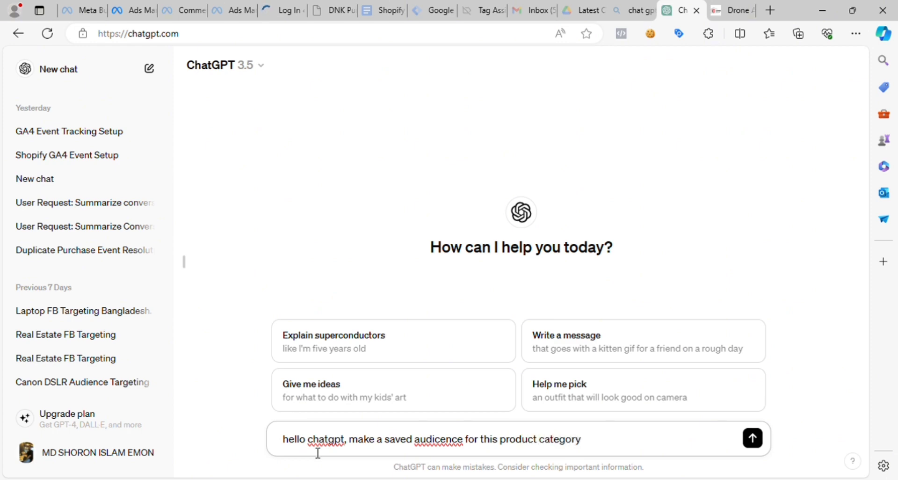
{"action": "type", "text": ":"}
- Copy the Drone category page's URL from the Camera Bazar site and paste it after the colon in the ChatGPT message
{"action": "left_click", "coordinate": [730, 10]}
{"action": "left_click_drag", "start_coordinate": [301, 34], "coordinate": [96, 40]}
{"action": "key", "text": "ctrl+c"}
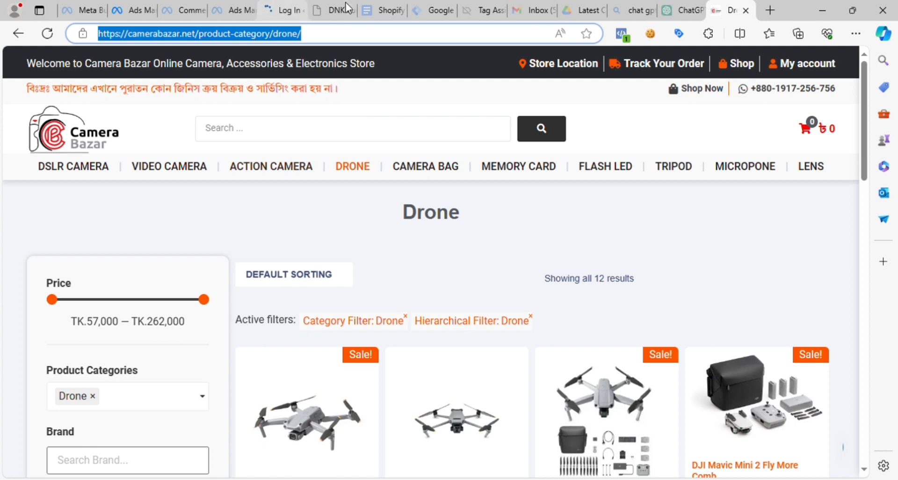
{"action": "left_click", "coordinate": [667, 11]}
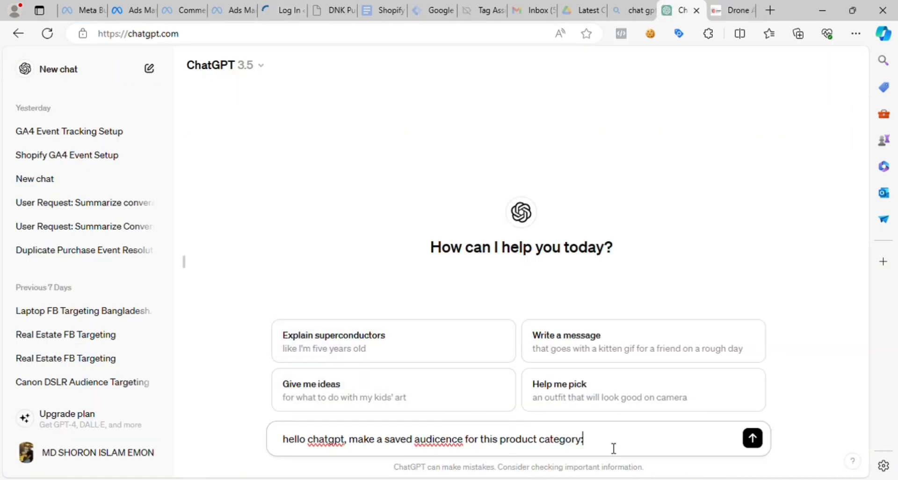
{"action": "key", "text": "ctrl+v"}
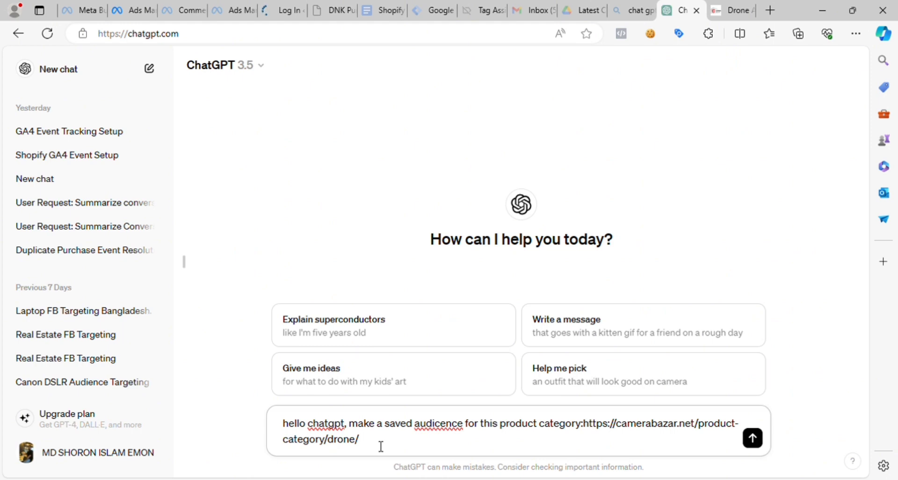
- Continue the ChatGPT message after the URL with "on the basis of demographic , interest, behavior"
{"action": "type", "text": "on the basis of dem"}
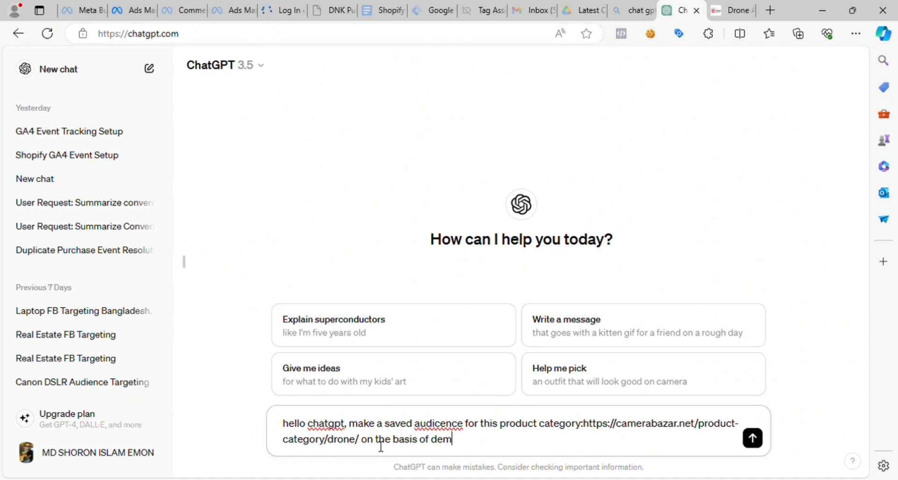
{"action": "type", "text": "ographic ,"}
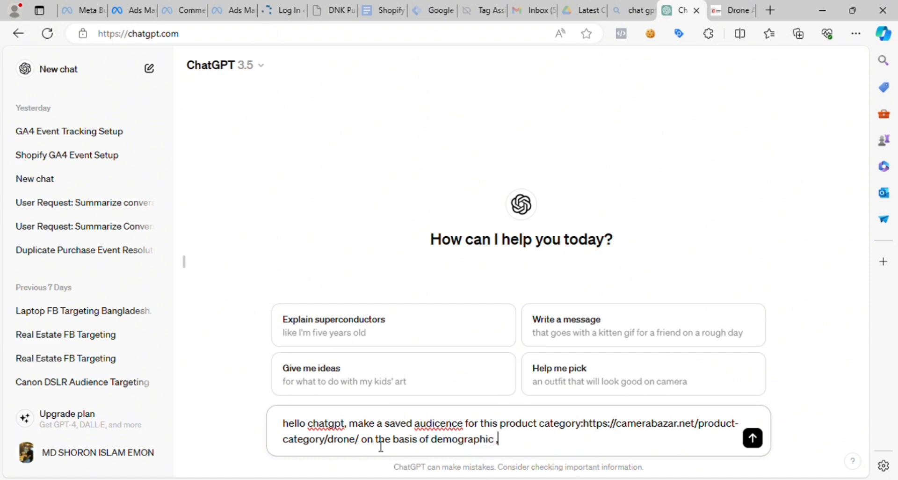
{"action": "type", "text": " interest, behav"}
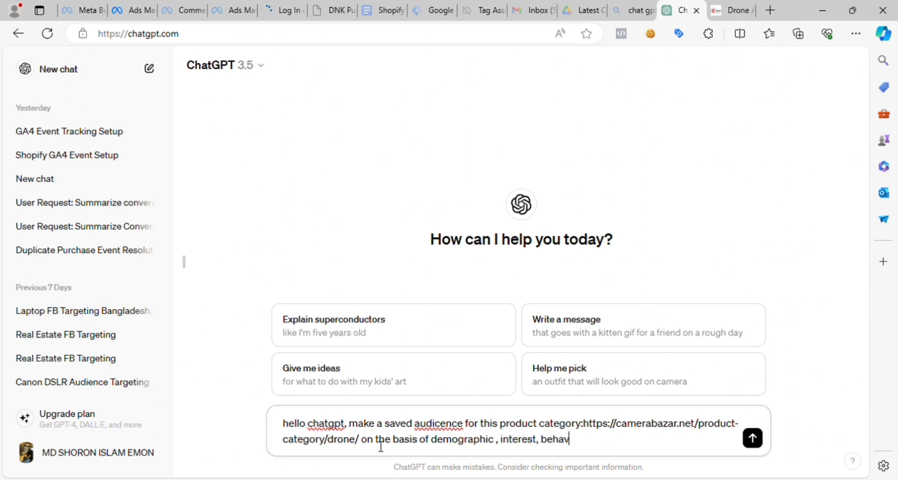
{"action": "type", "text": "ior"}
{"action": "double_click", "coordinate": [327, 424]}
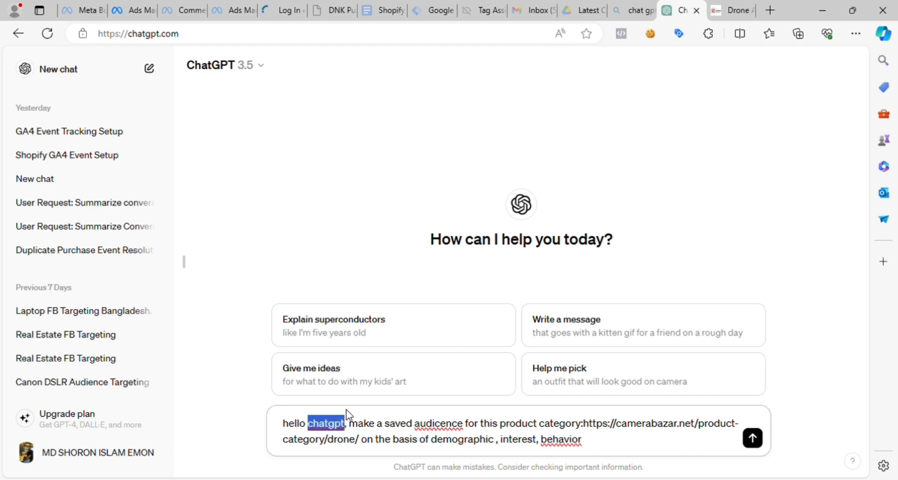
{"action": "type", "text": "catgut"}
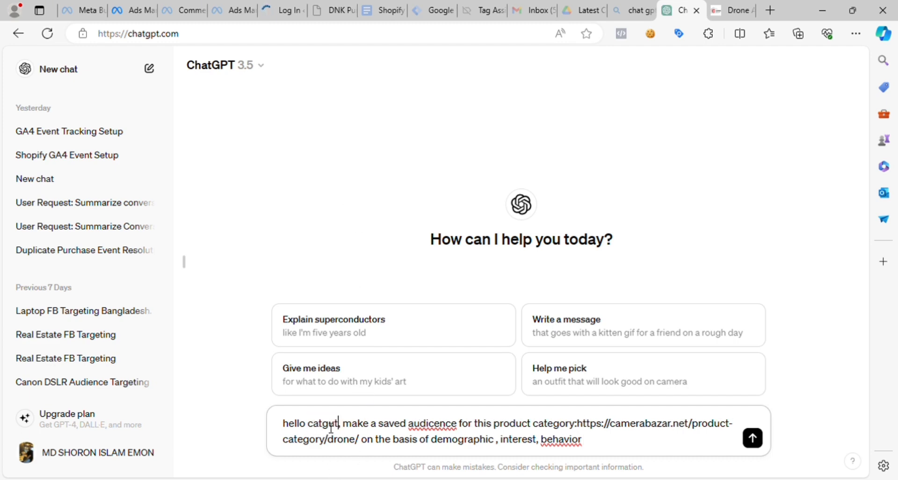
{"action": "key", "text": "ctrl+z"}
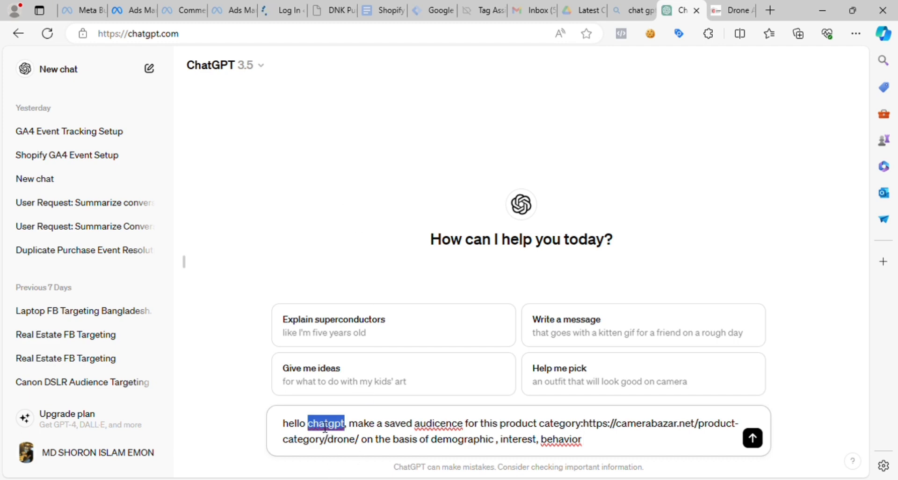
- Correct the spelling in the message by changing "audicence" to "audience" and "behavior" to "behaviour"
{"action": "double_click", "coordinate": [435, 423]}
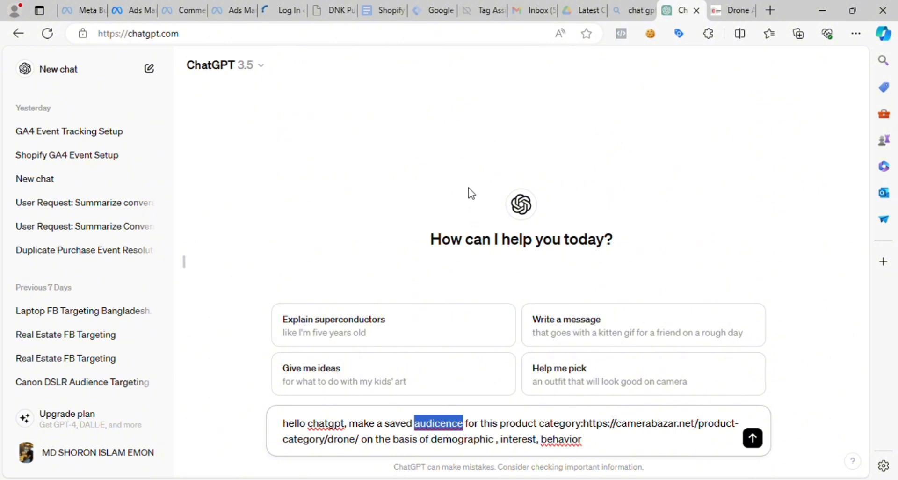
{"action": "type", "text": "audience"}
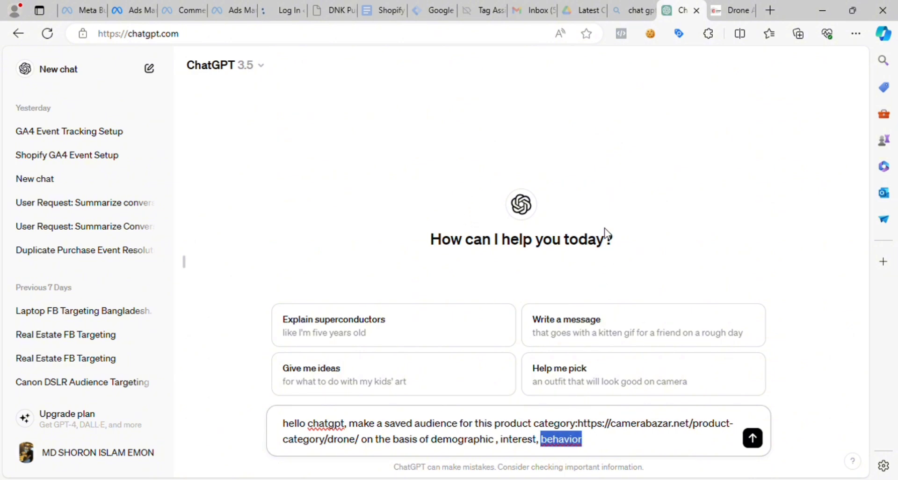
{"action": "type", "text": "behaviour"}
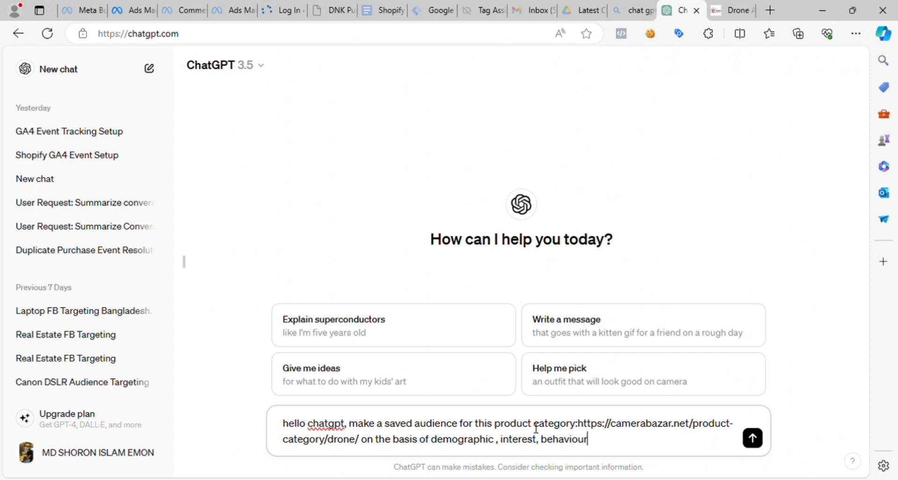
- Insert "drone" before "product category" in the message and send it to ChatGPT
{"action": "left_click", "coordinate": [576, 427]}
{"action": "type", "text": "dr"}
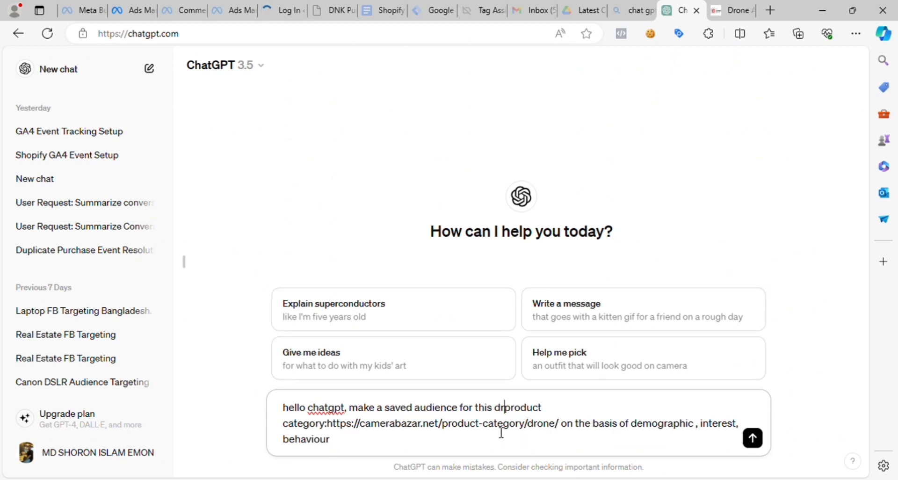
{"action": "type", "text": "one"}
{"action": "left_click", "coordinate": [403, 428]}
{"action": "key", "text": "Return"}
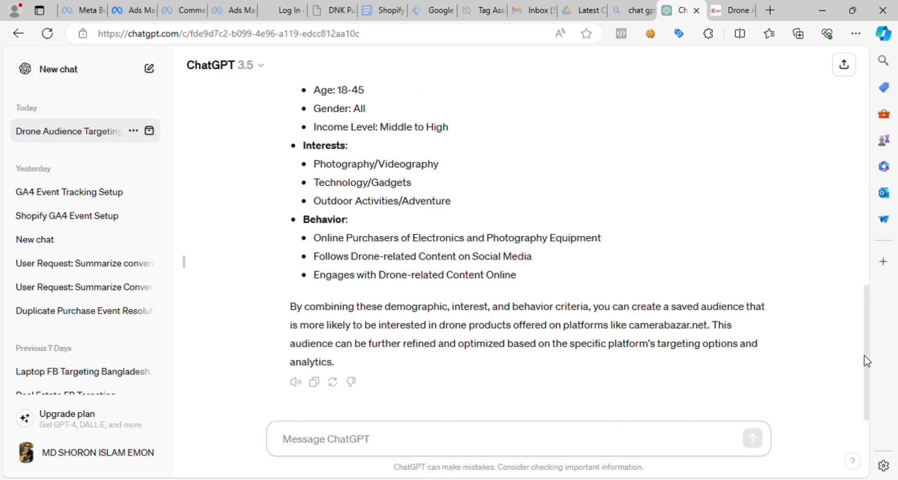
- Read through ChatGPT's audience suggestions, examining the age range and gender advice under Demographics
{"action": "left_click_drag", "start_coordinate": [867, 361], "coordinate": [851, 184]}
{"action": "scroll", "coordinate": [873, 226], "scroll_direction": "up", "scroll_amount": 1}
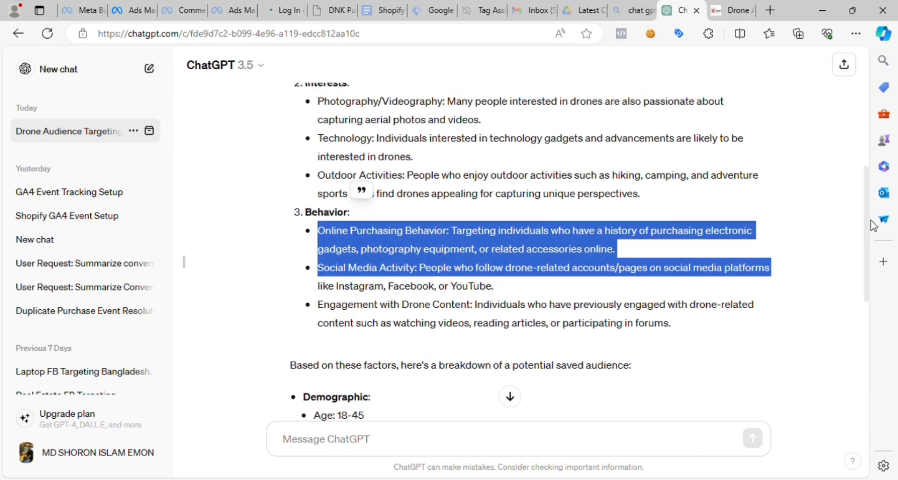
{"action": "scroll", "coordinate": [872, 226], "scroll_direction": "up", "scroll_amount": 10}
{"action": "scroll", "coordinate": [705, 210], "scroll_direction": "down", "scroll_amount": 1}
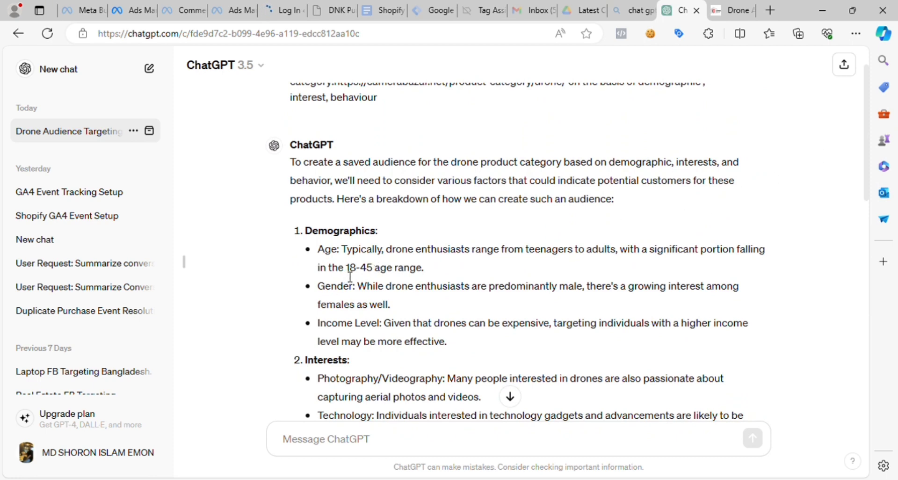
{"action": "left_click_drag", "start_coordinate": [347, 268], "coordinate": [381, 301]}
{"action": "left_click", "coordinate": [370, 270]}
{"action": "left_click", "coordinate": [365, 274]}
{"action": "left_click", "coordinate": [432, 295]}
{"action": "left_click_drag", "start_coordinate": [559, 290], "coordinate": [578, 291]}
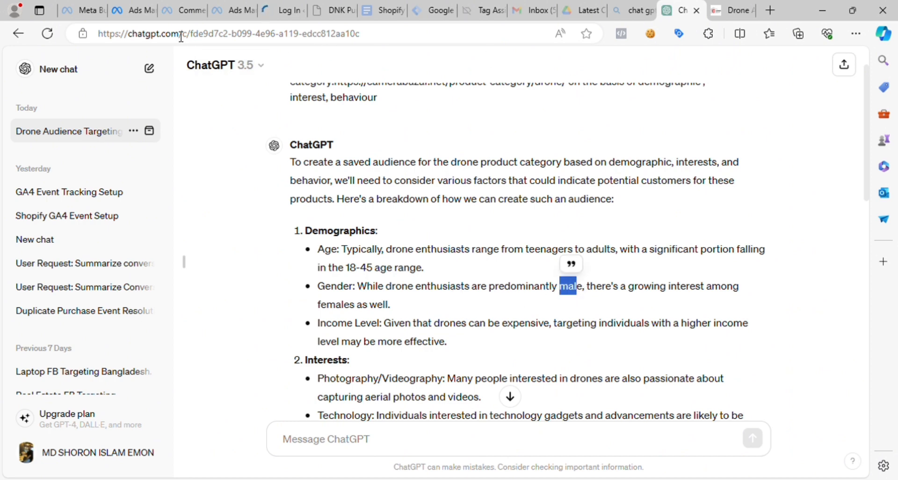
- Return to the saved audience in Ads Manager and set the minimum age to 18
{"action": "left_click", "coordinate": [130, 10]}
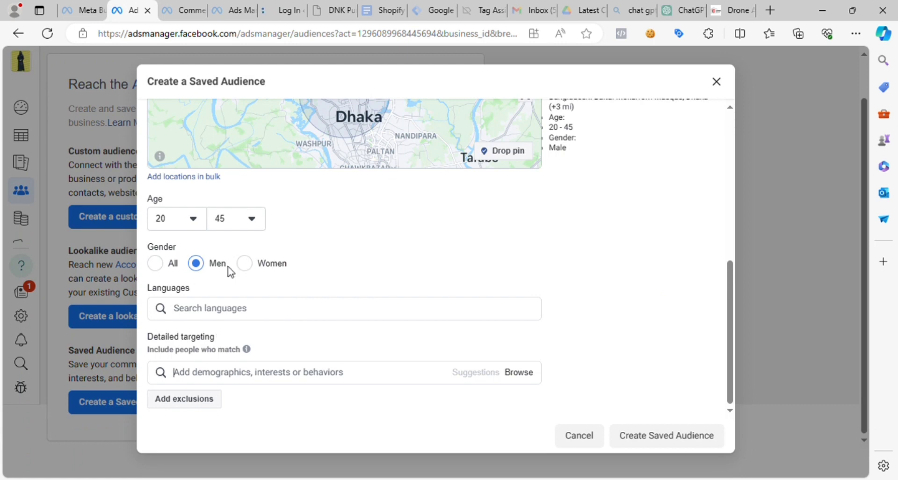
{"action": "left_click", "coordinate": [170, 225]}
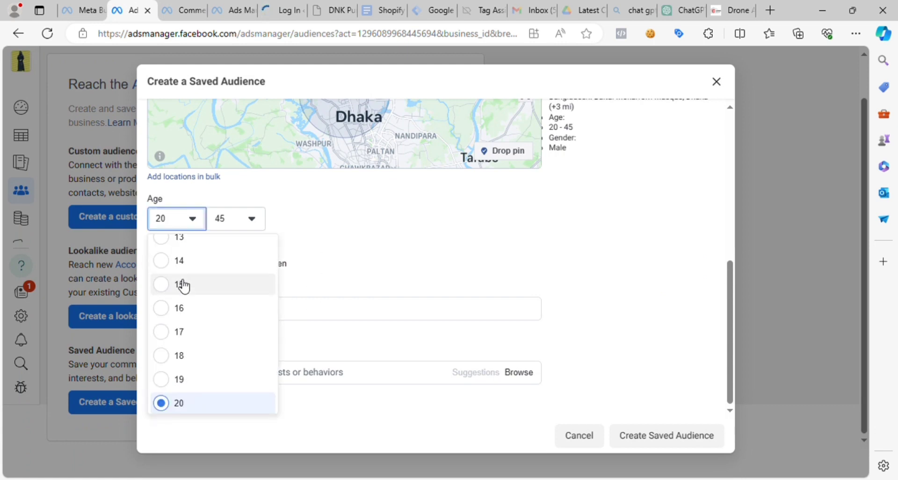
{"action": "left_click", "coordinate": [180, 356]}
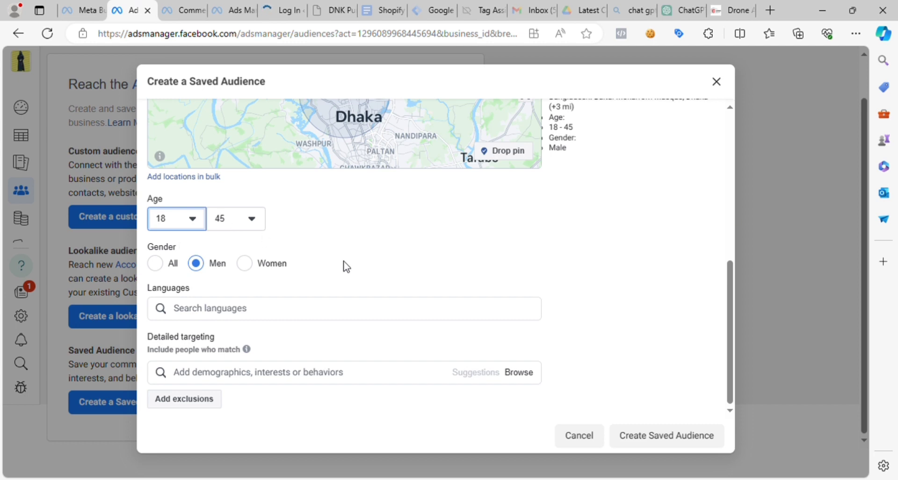
{"action": "scroll", "coordinate": [422, 304], "scroll_direction": "up", "scroll_amount": 1}
{"action": "scroll", "coordinate": [400, 317], "scroll_direction": "down", "scroll_amount": 2}
- Go back to ChatGPT's reply and search the web for its Income Level advice beginning "Given that drones can be expensive"
{"action": "left_click", "coordinate": [670, 7]}
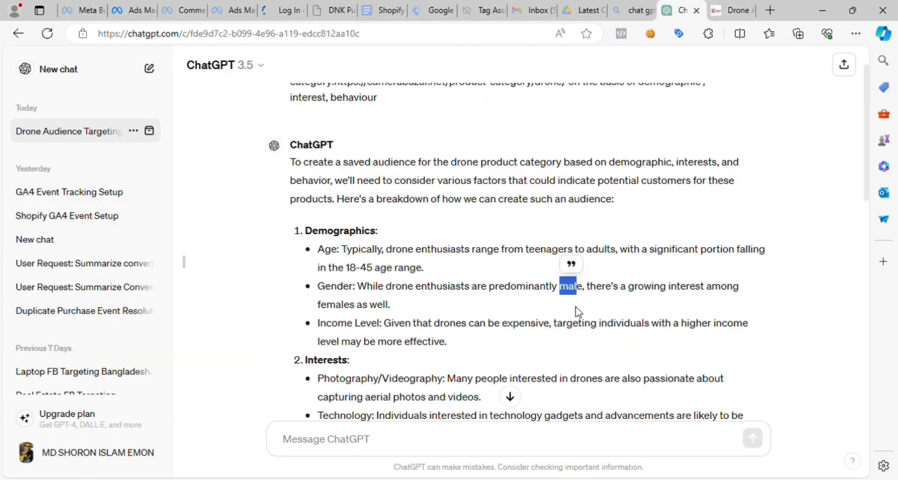
{"action": "left_click", "coordinate": [370, 295]}
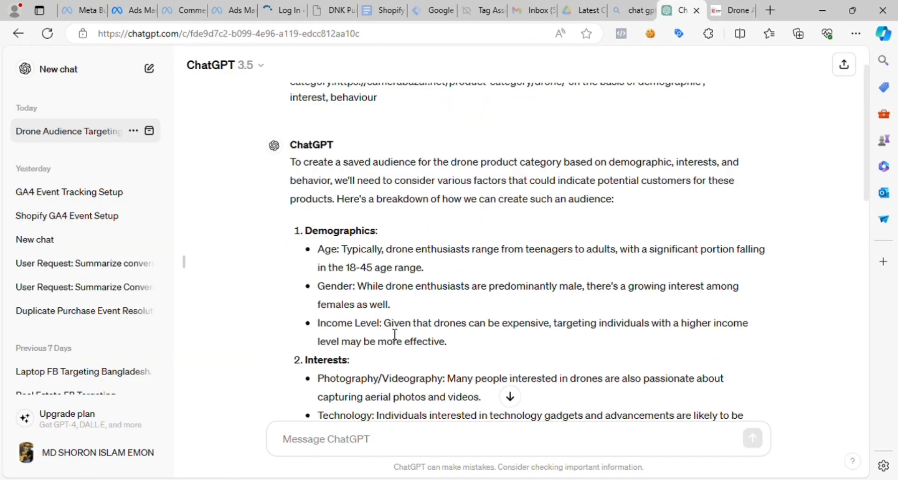
{"action": "left_click_drag", "start_coordinate": [384, 324], "coordinate": [706, 324]}
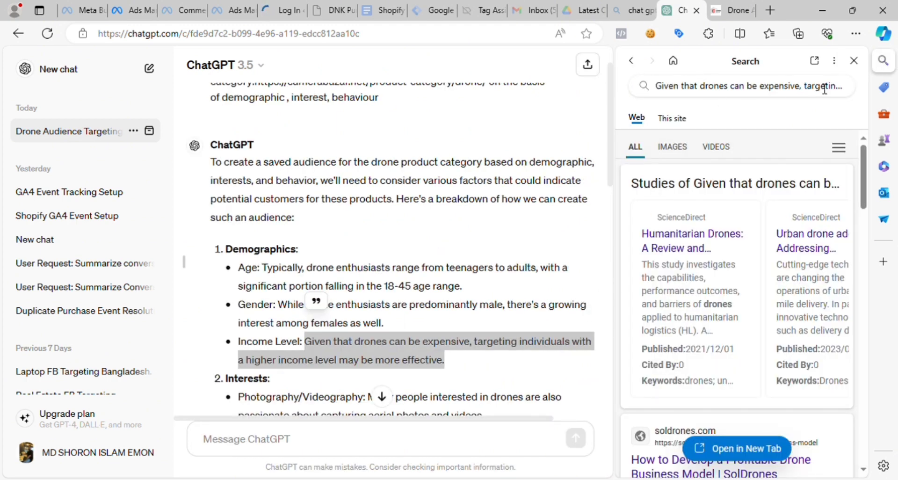
- Close the web search results beside the chat and clear the text selection in ChatGPT's reply
{"action": "left_click", "coordinate": [635, 59]}
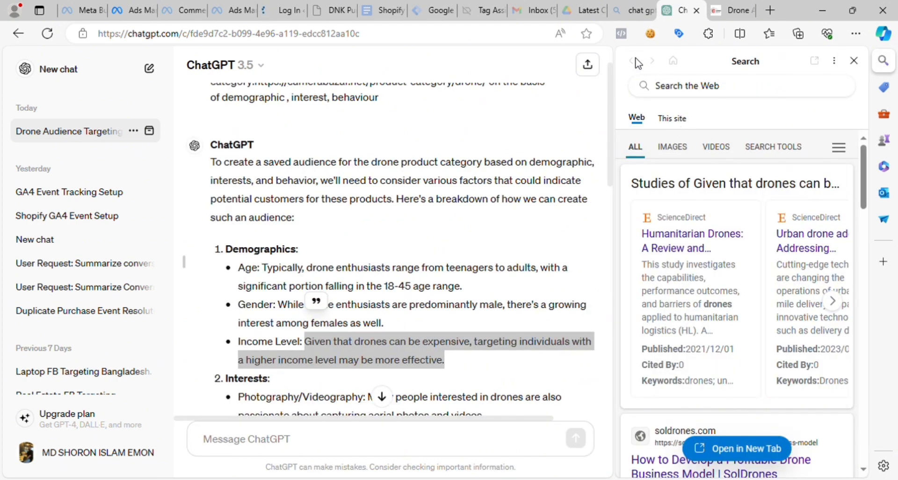
{"action": "left_click", "coordinate": [883, 60]}
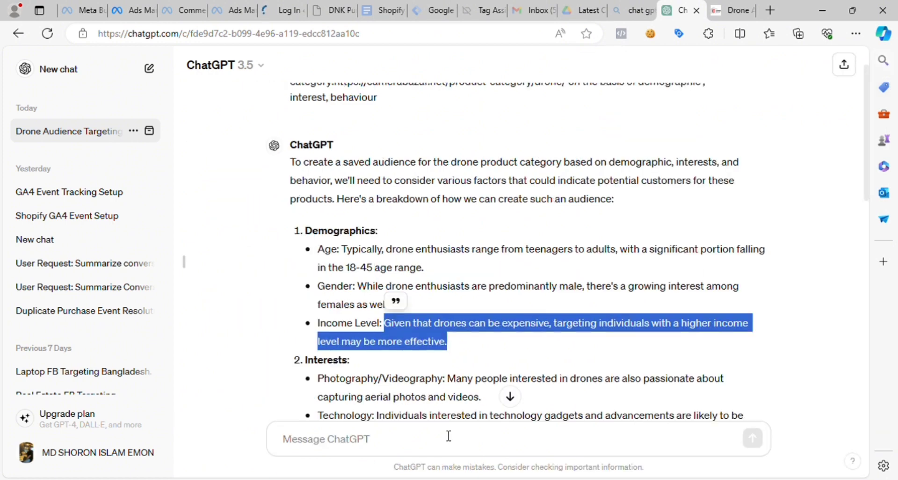
{"action": "left_click", "coordinate": [537, 339]}
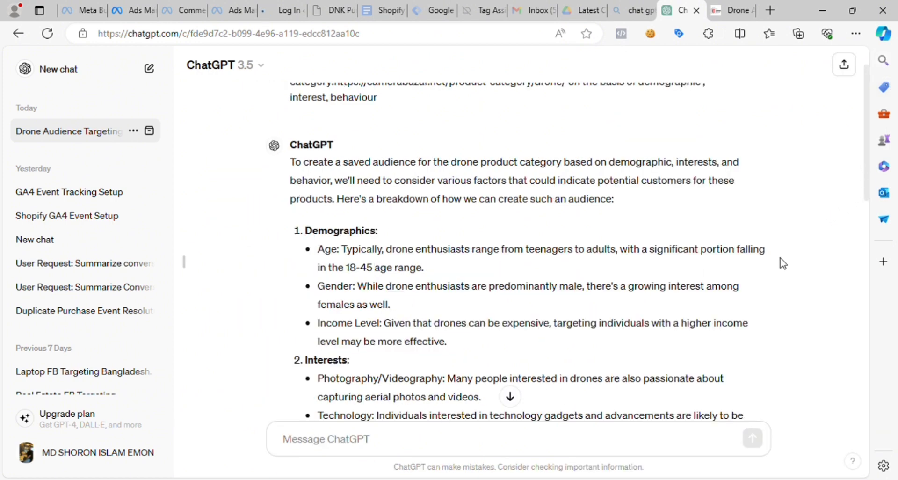
- Review the Interests and Behavior suggestions in ChatGPT's reply and copy the word "Photography" from the Interests section
{"action": "scroll", "coordinate": [781, 261], "scroll_direction": "down", "scroll_amount": 7}
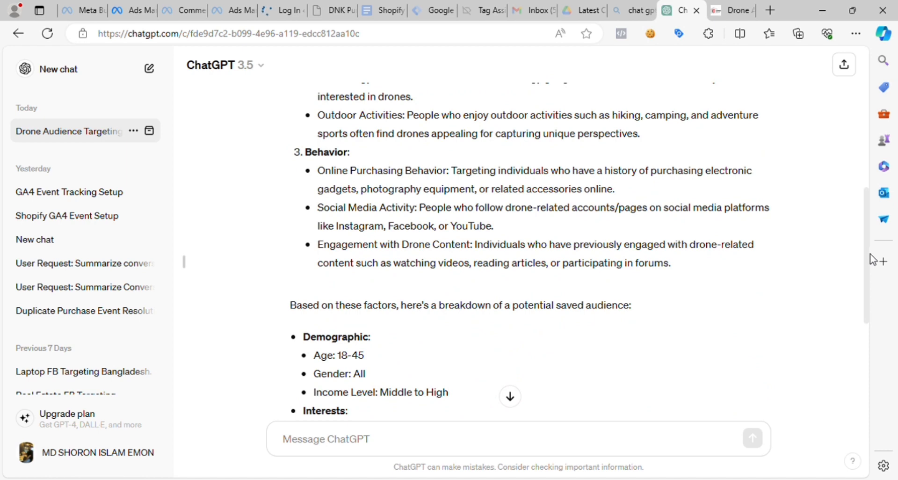
{"action": "left_click_drag", "start_coordinate": [865, 252], "coordinate": [895, 210]}
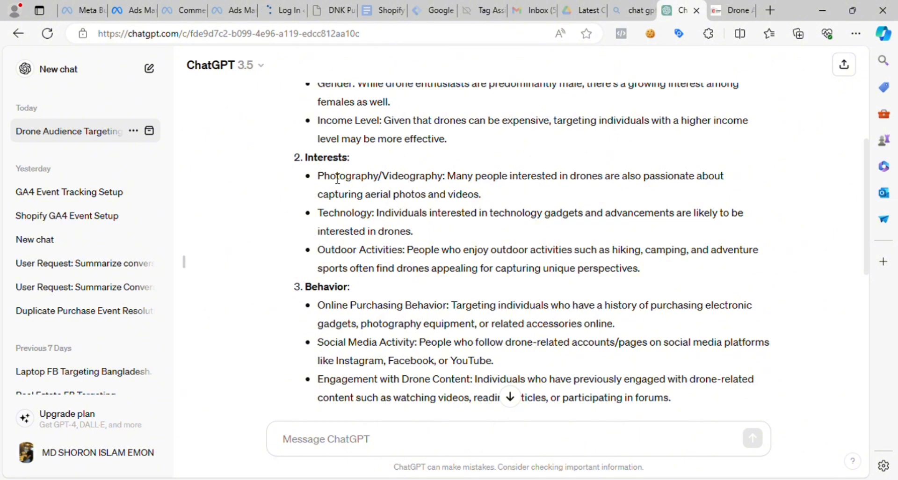
{"action": "left_click_drag", "start_coordinate": [326, 182], "coordinate": [384, 183]}
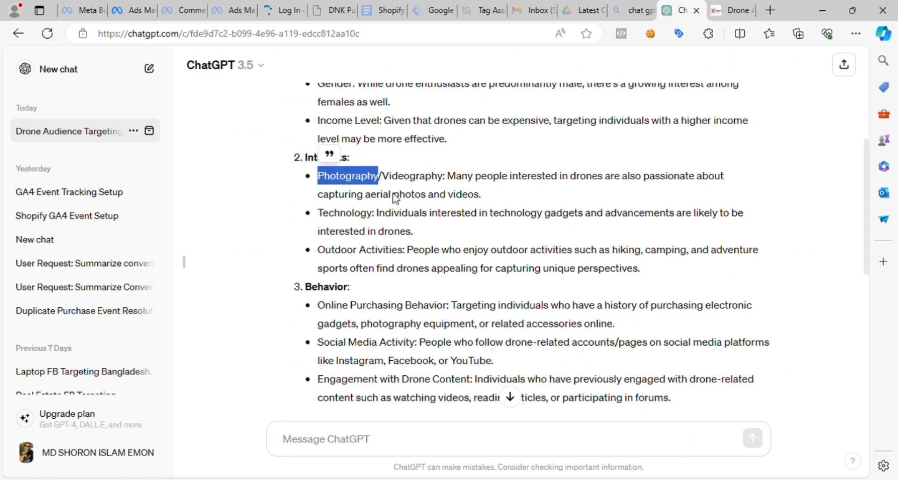
{"action": "left_click", "coordinate": [137, 7]}
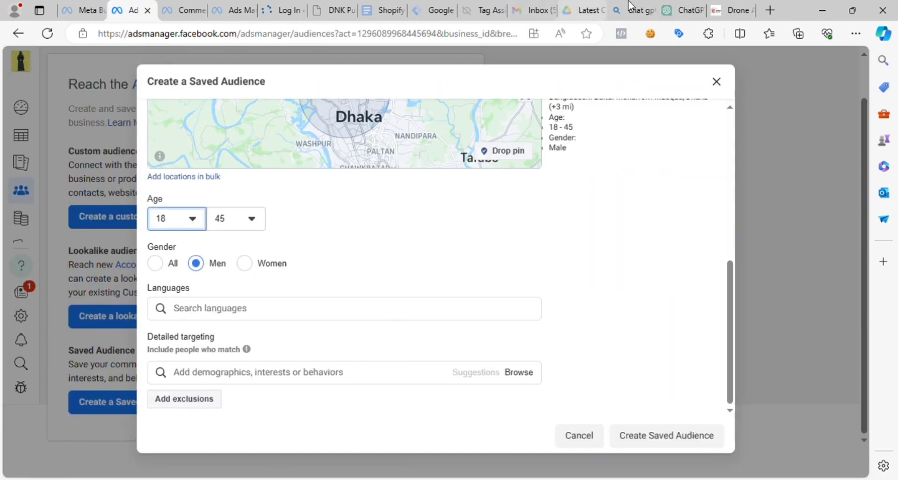
{"action": "left_click", "coordinate": [682, 10]}
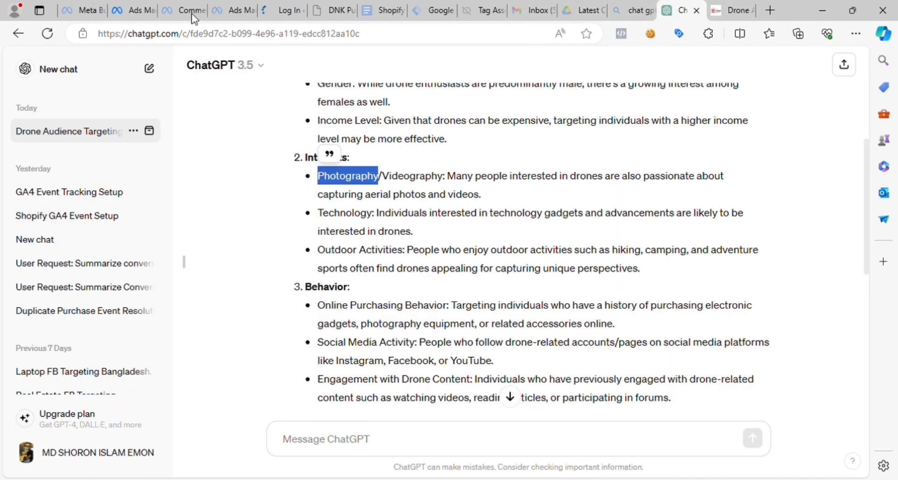
{"action": "left_click", "coordinate": [137, 6]}
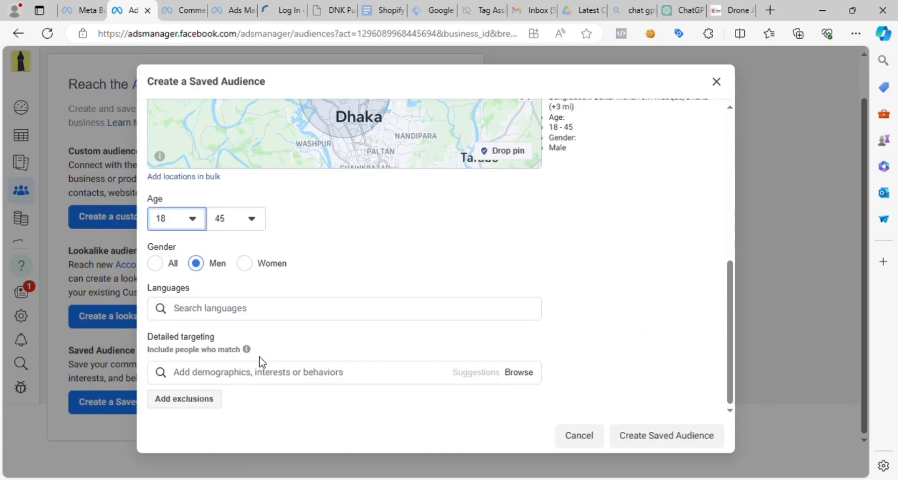
{"action": "left_click", "coordinate": [680, 10]}
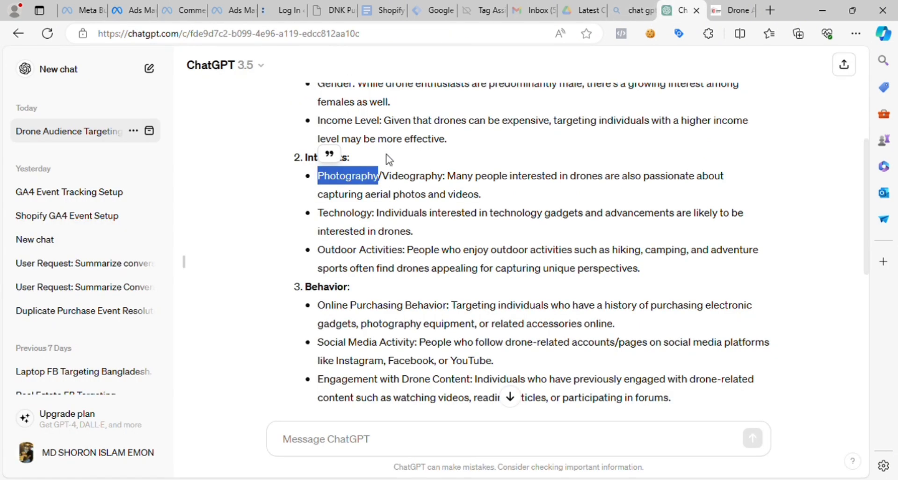
{"action": "left_click_drag", "start_coordinate": [306, 179], "coordinate": [388, 184]}
{"action": "key", "text": "ctrl+c"}
- Return to the saved audience in Ads Manager and add the field of study "Photography" to the detailed targeting
{"action": "left_click", "coordinate": [126, 10]}
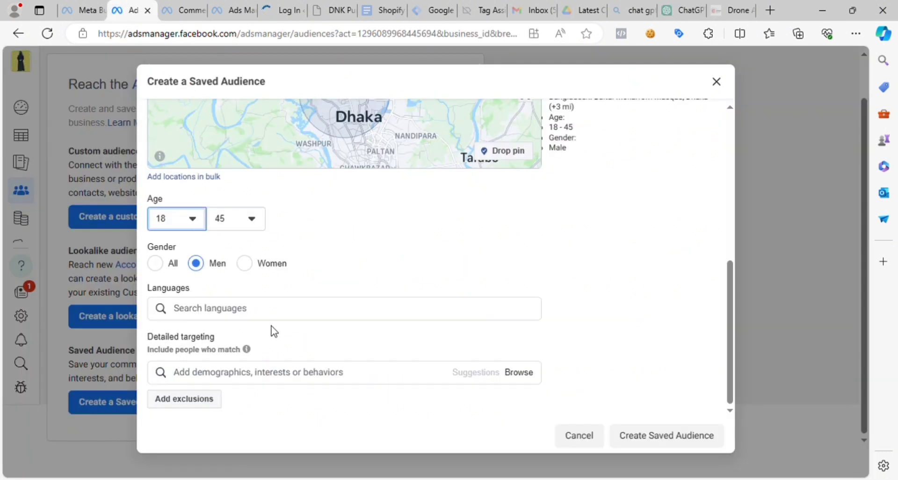
{"action": "left_click", "coordinate": [208, 382]}
{"action": "key", "text": "ctrl+v"}
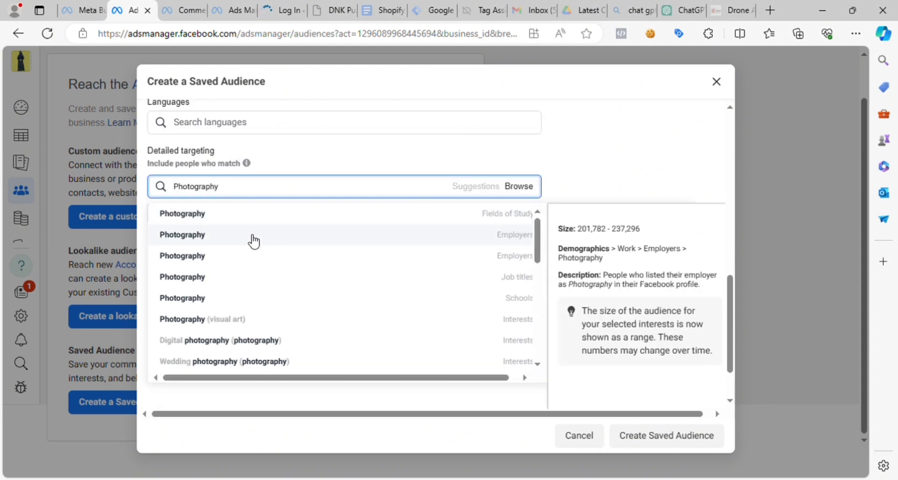
{"action": "mouse_move", "coordinate": [224, 229]}
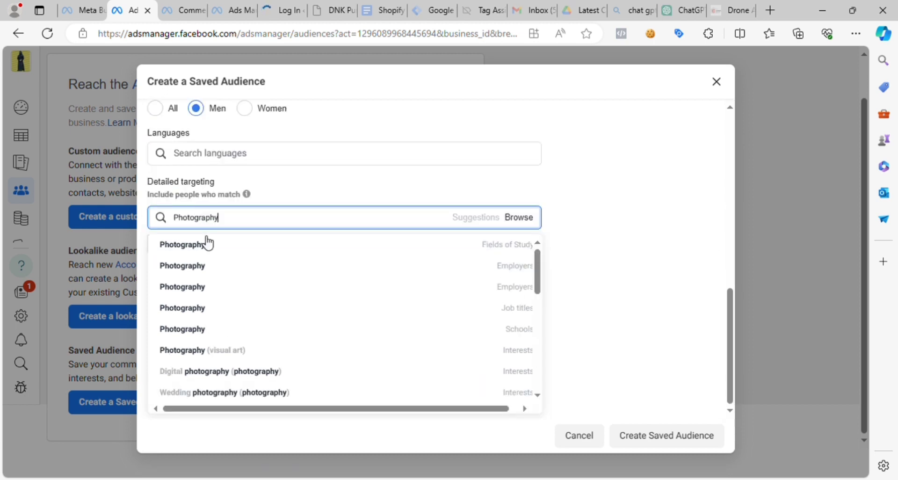
{"action": "mouse_move", "coordinate": [209, 243]}
{"action": "mouse_move", "coordinate": [528, 229]}
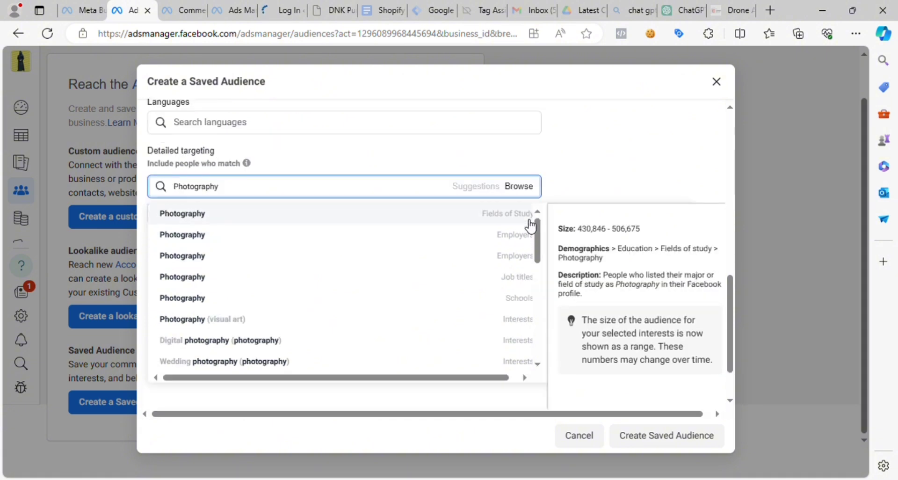
{"action": "mouse_move", "coordinate": [527, 246]}
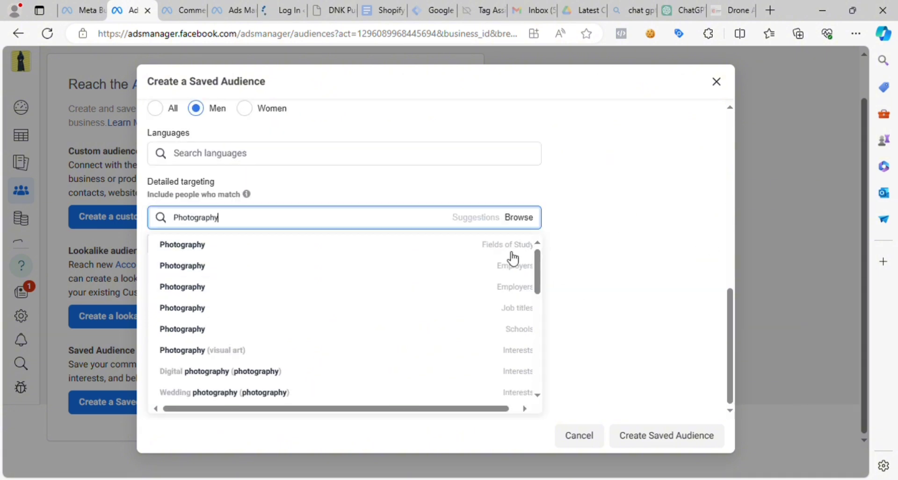
{"action": "left_click", "coordinate": [473, 221]}
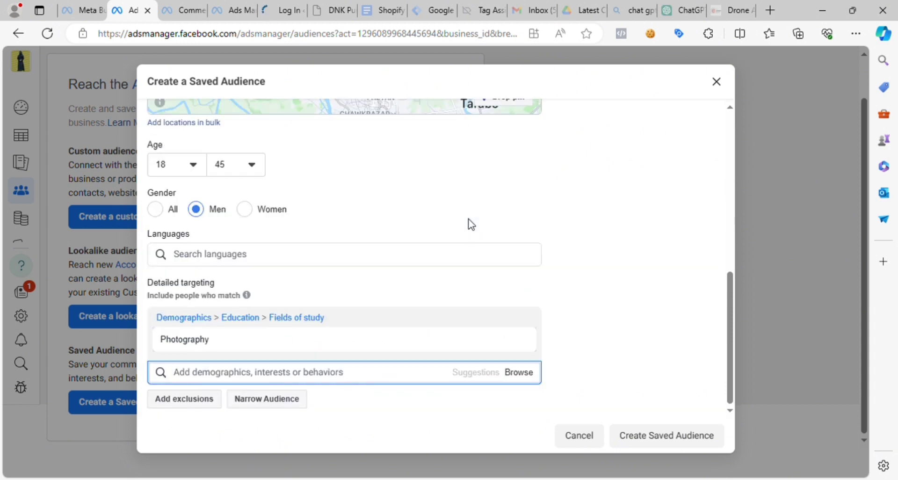
- Search the detailed targeting for "Photography" again and add the first Employers match
{"action": "mouse_move", "coordinate": [206, 216]}
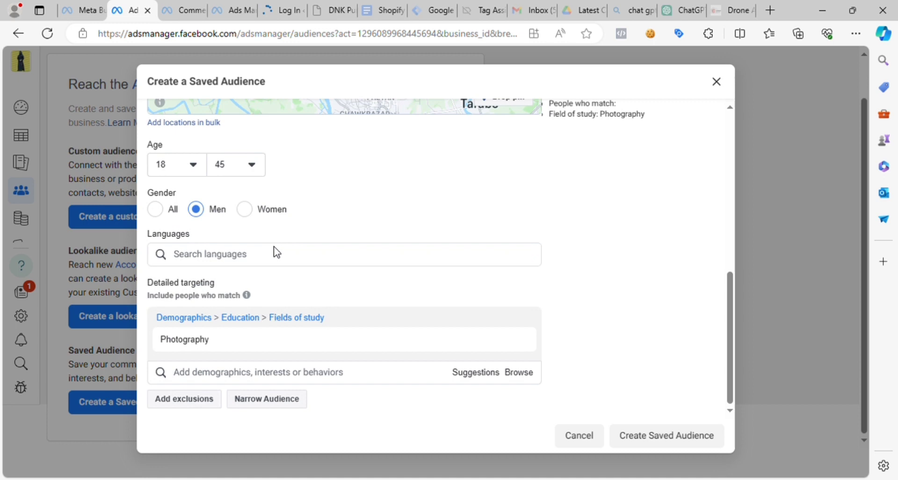
{"action": "left_click", "coordinate": [203, 377]}
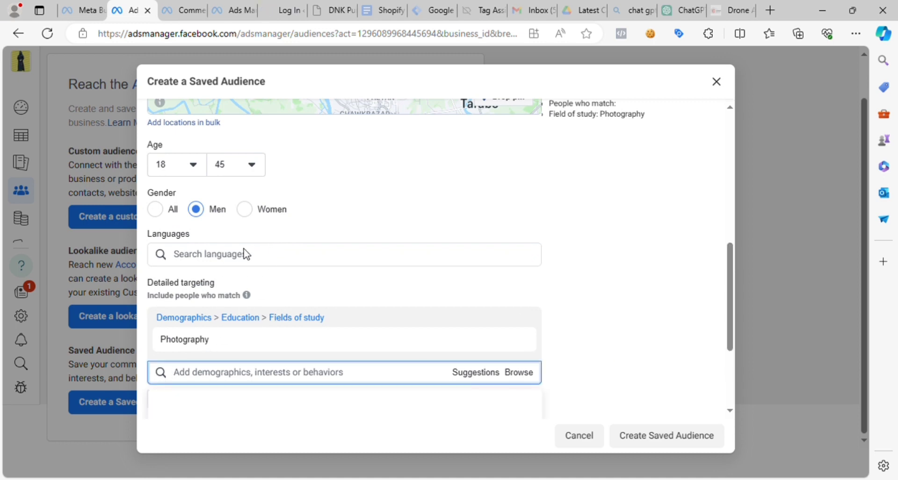
{"action": "type", "text": "Photography"}
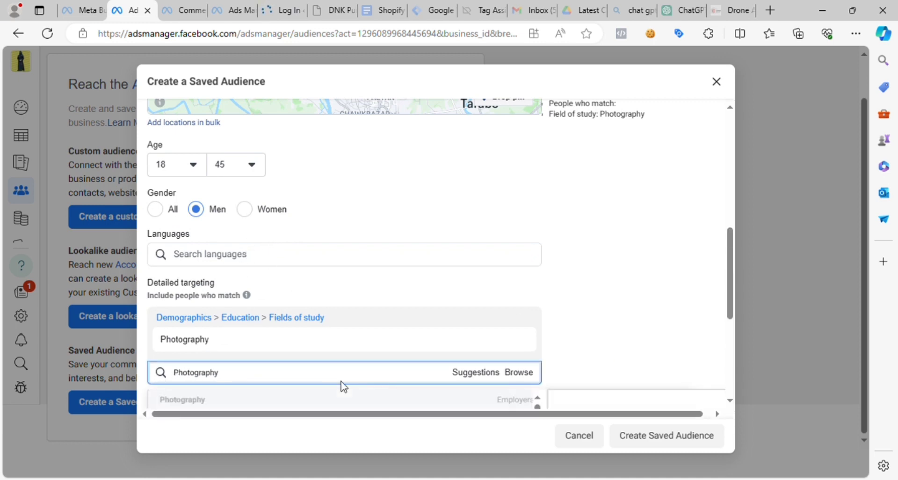
{"action": "scroll", "coordinate": [346, 274], "scroll_direction": "down", "scroll_amount": 3}
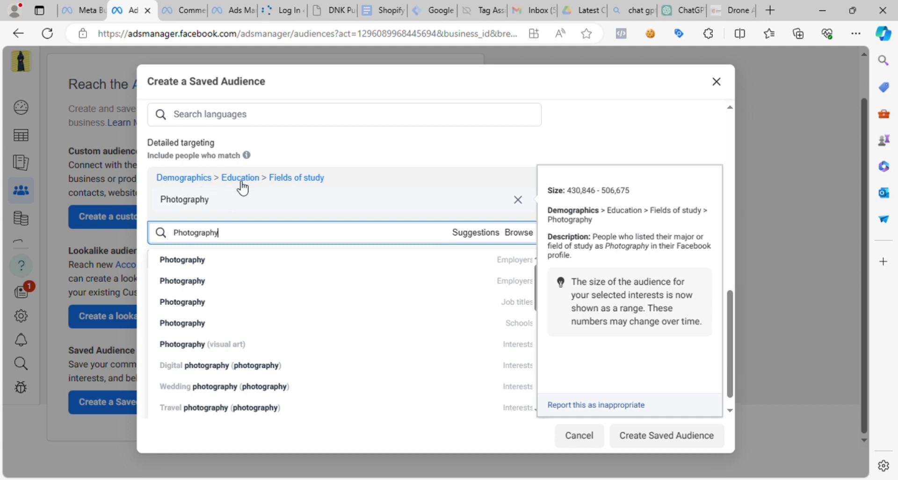
{"action": "left_click", "coordinate": [195, 266]}
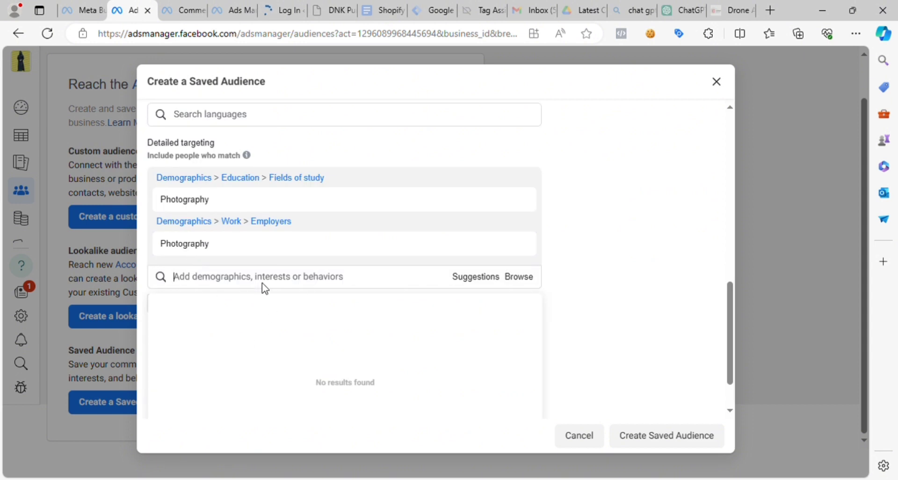
- Add the job title "Photography" and the interest "Photography (visual art)" to the detailed targeting
{"action": "type", "text": "Photography"}
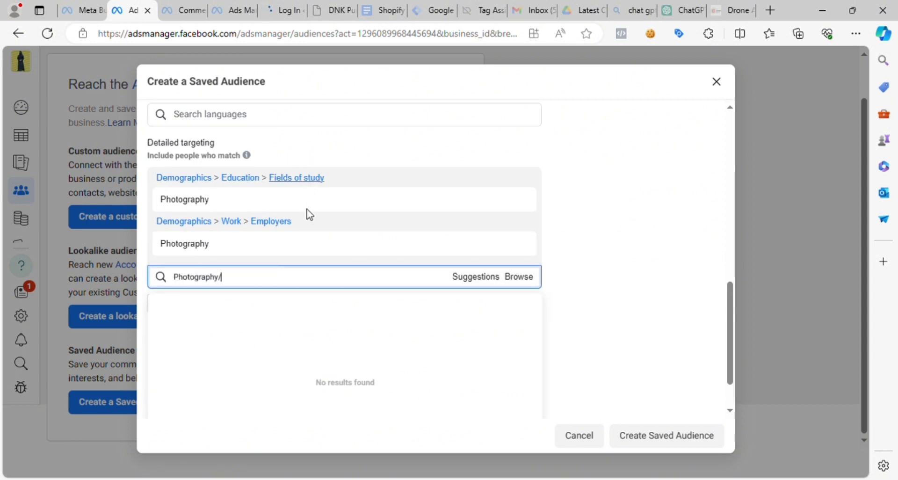
{"action": "type", "text": "/"}
{"action": "key", "text": "BackSpace"}
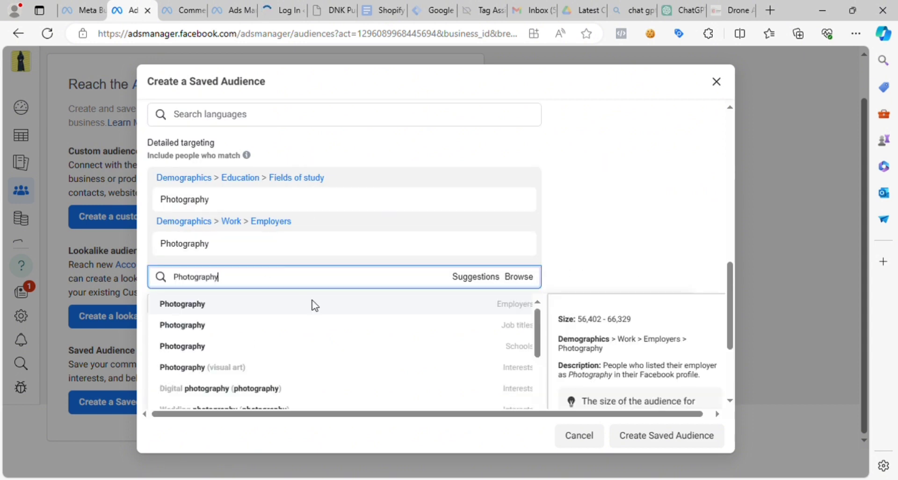
{"action": "left_click", "coordinate": [257, 329]}
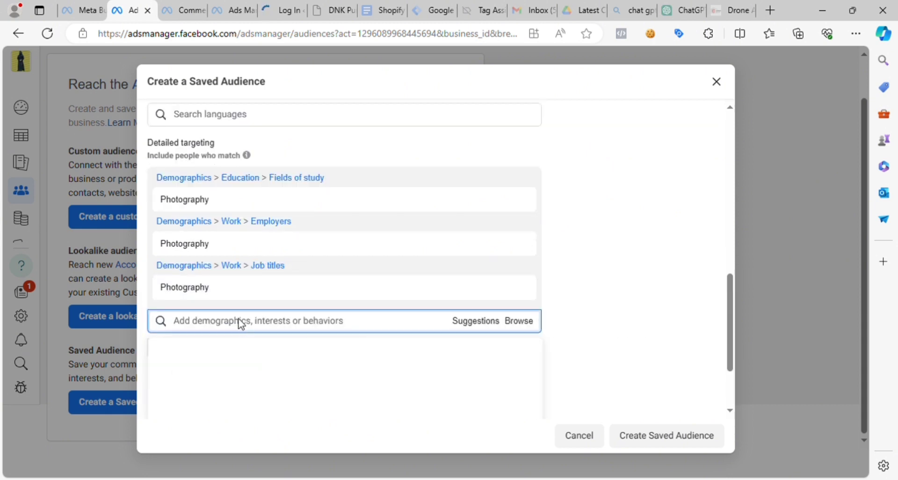
{"action": "type", "text": "Photography"}
{"action": "type", "text": "/"}
{"action": "key", "text": "BackSpace"}
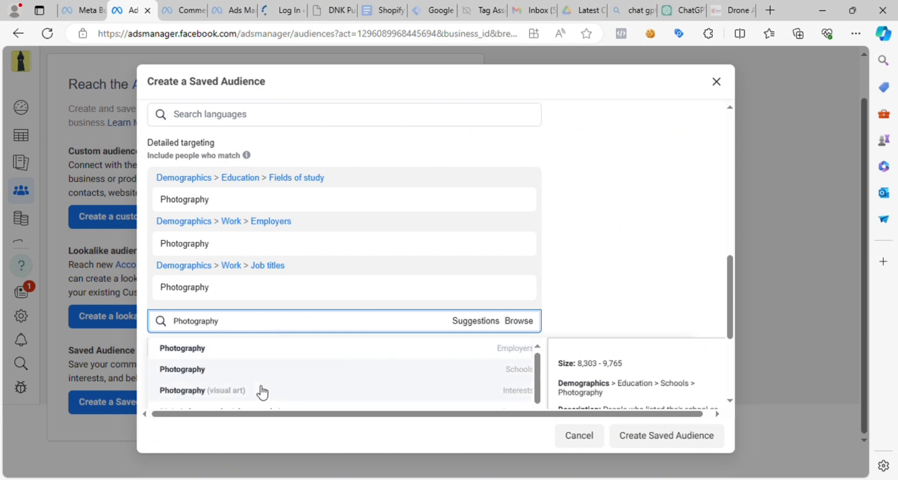
{"action": "left_click", "coordinate": [221, 393]}
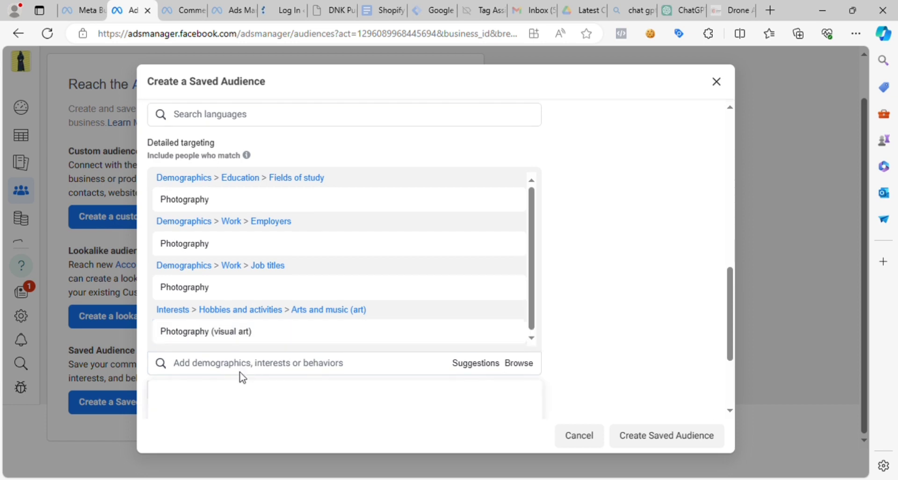
- Add the "Photography" entry from the Schools category to the detailed targeting
{"action": "key", "text": "ctrl+v"}
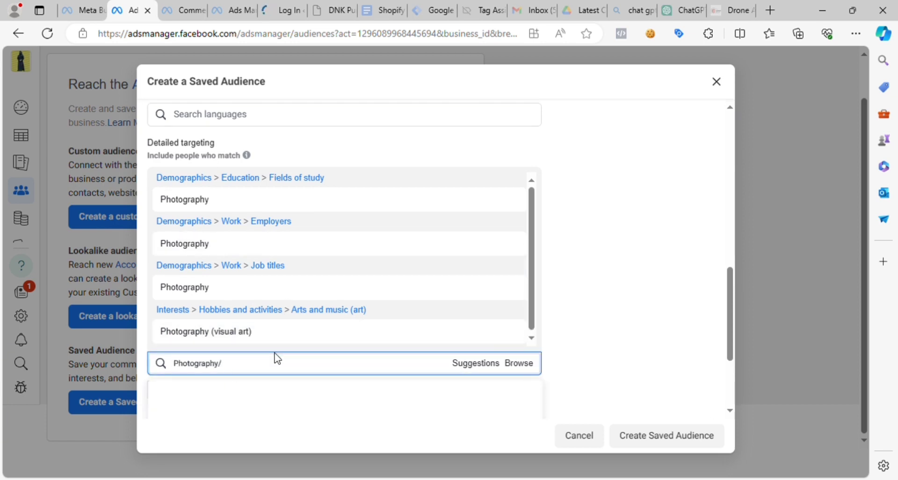
{"action": "left_click", "coordinate": [354, 395]}
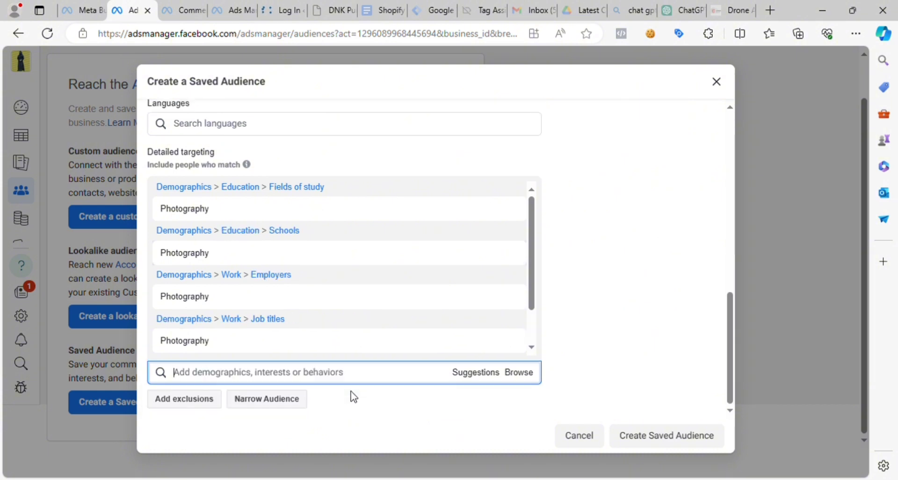
{"action": "scroll", "coordinate": [400, 321], "scroll_direction": "down", "scroll_amount": 2}
{"action": "scroll", "coordinate": [334, 360], "scroll_direction": "down", "scroll_amount": 3}
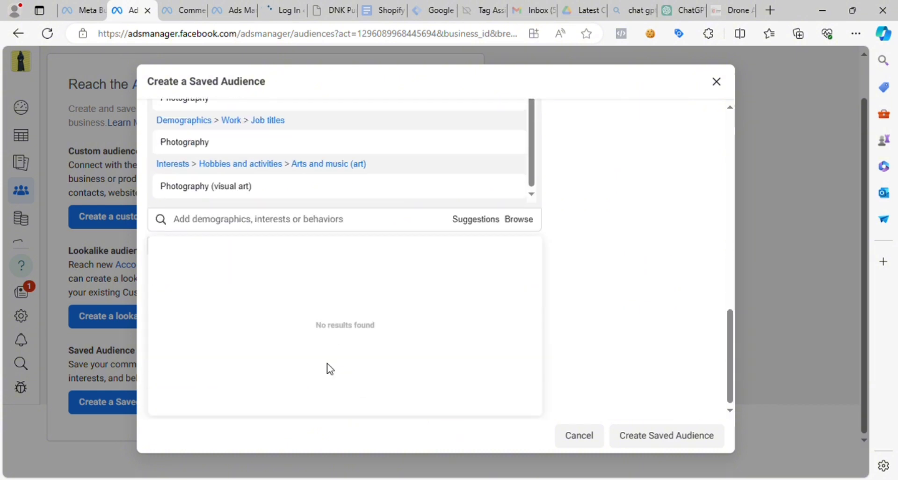
{"action": "left_click", "coordinate": [273, 225]}
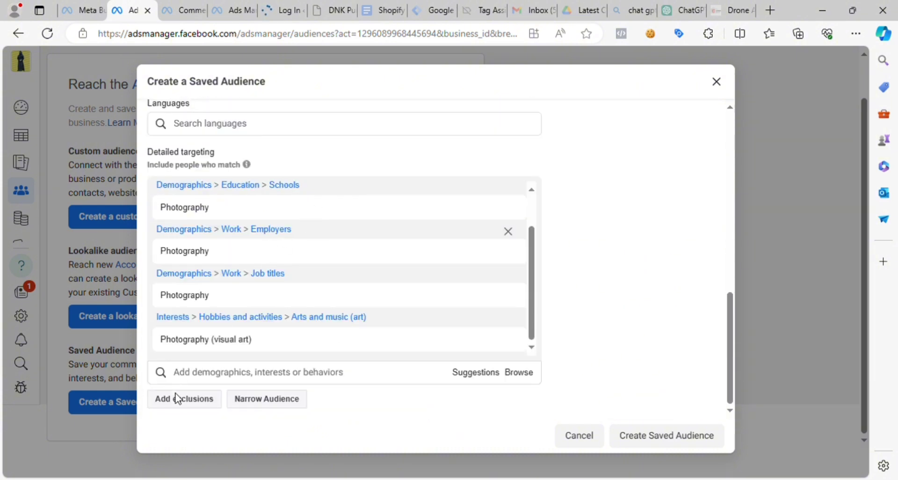
- Add the interests "Wedding photography (photography)" and "Travel photography (photography)" to the detailed targeting
{"action": "left_click", "coordinate": [221, 376]}
{"action": "type", "text": "Photography"}
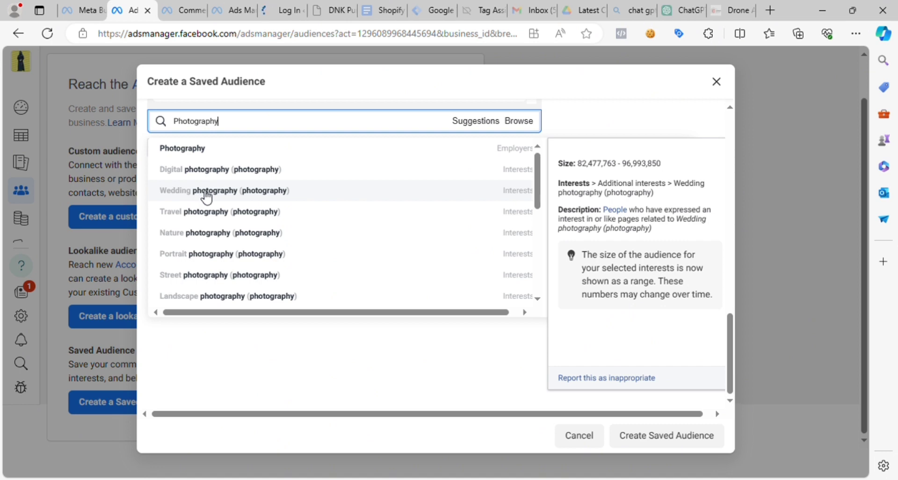
{"action": "left_click", "coordinate": [206, 196]}
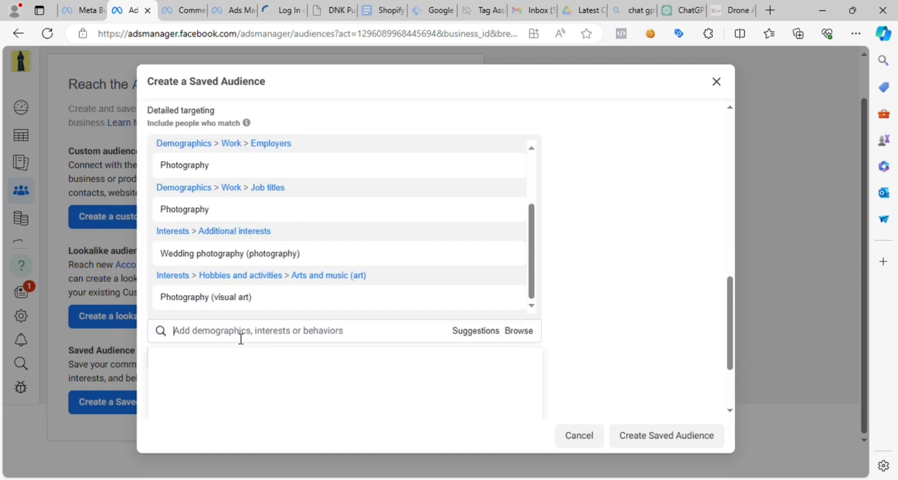
{"action": "type", "text": "Photography"}
{"action": "mouse_move", "coordinate": [262, 215]}
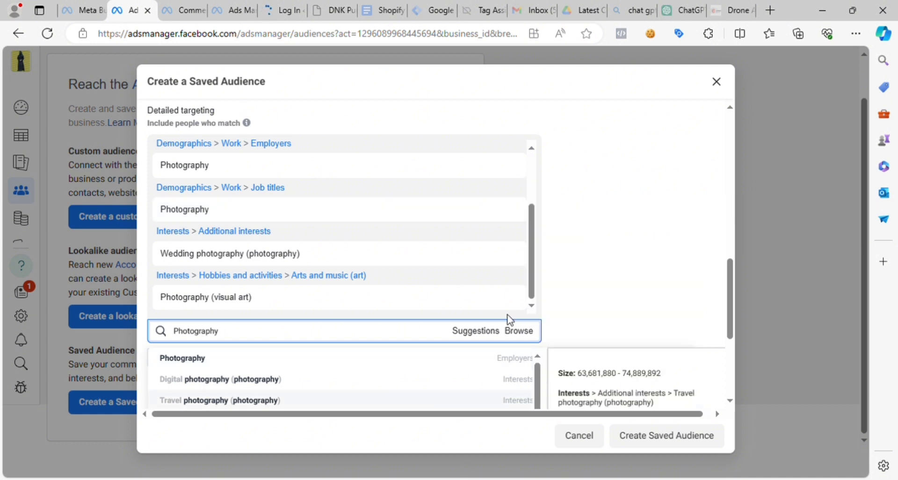
{"action": "scroll", "coordinate": [587, 281], "scroll_direction": "down", "scroll_amount": 1}
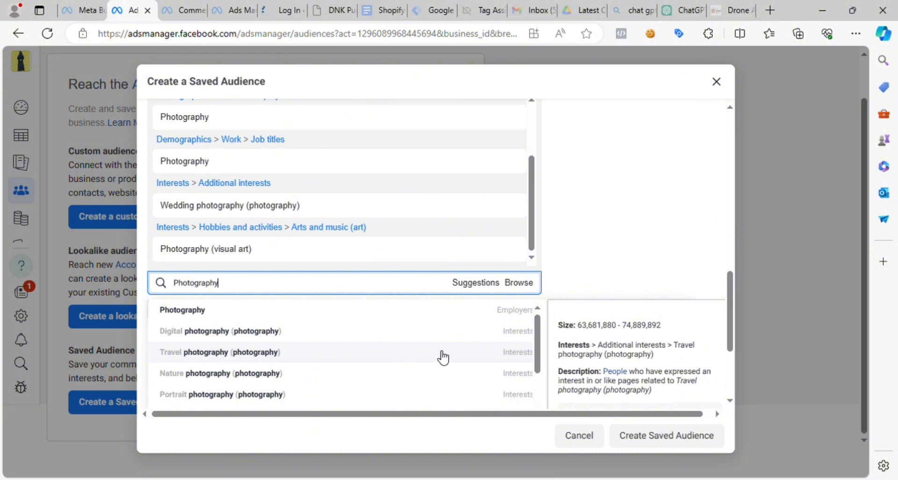
{"action": "left_click", "coordinate": [241, 362]}
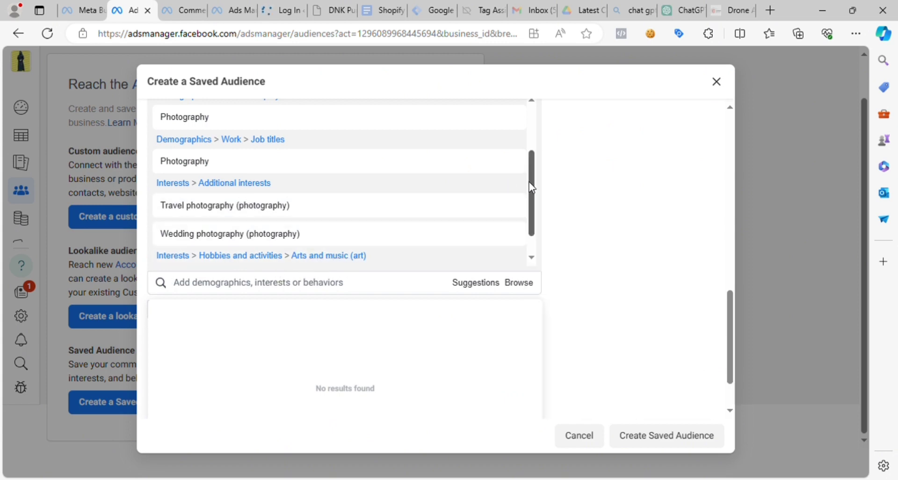
- Review the selected detailed targeting entries, from the Education demographics through the Arts and music interests
{"action": "scroll", "coordinate": [529, 184], "scroll_direction": "up", "scroll_amount": 5}
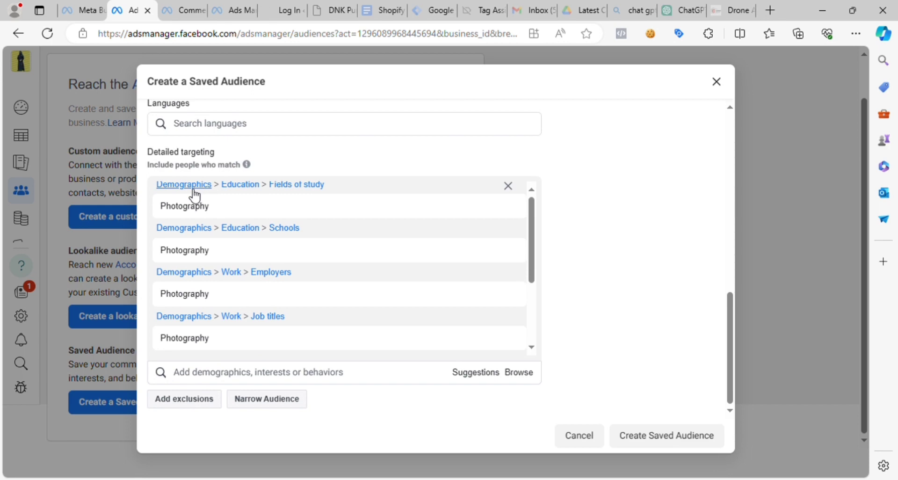
{"action": "scroll", "coordinate": [531, 229], "scroll_direction": "up", "scroll_amount": 1}
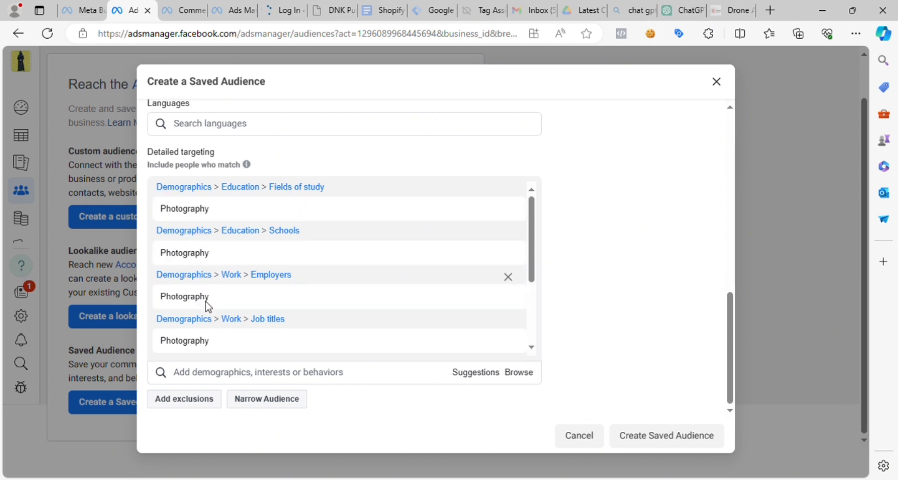
{"action": "scroll", "coordinate": [243, 336], "scroll_direction": "down", "scroll_amount": 3}
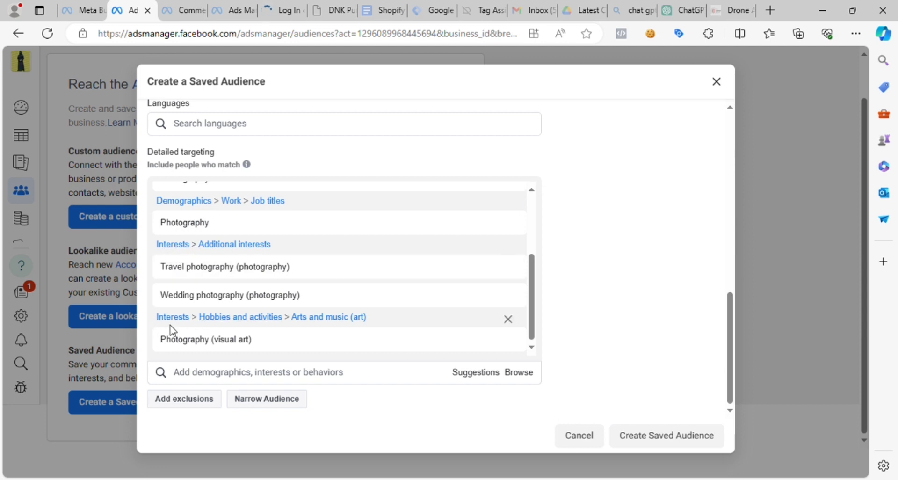
{"action": "scroll", "coordinate": [213, 327], "scroll_direction": "down", "scroll_amount": 2}
{"action": "scroll", "coordinate": [221, 335], "scroll_direction": "up", "scroll_amount": 2}
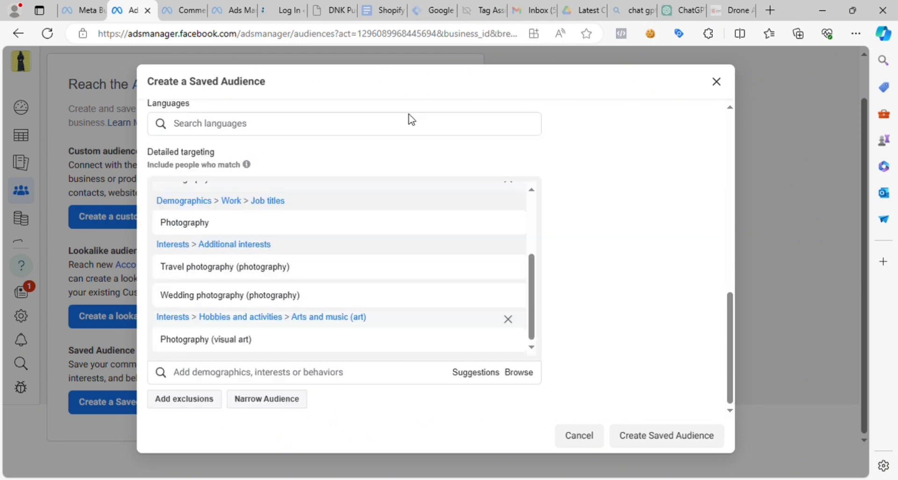
{"action": "left_click", "coordinate": [234, 380]}
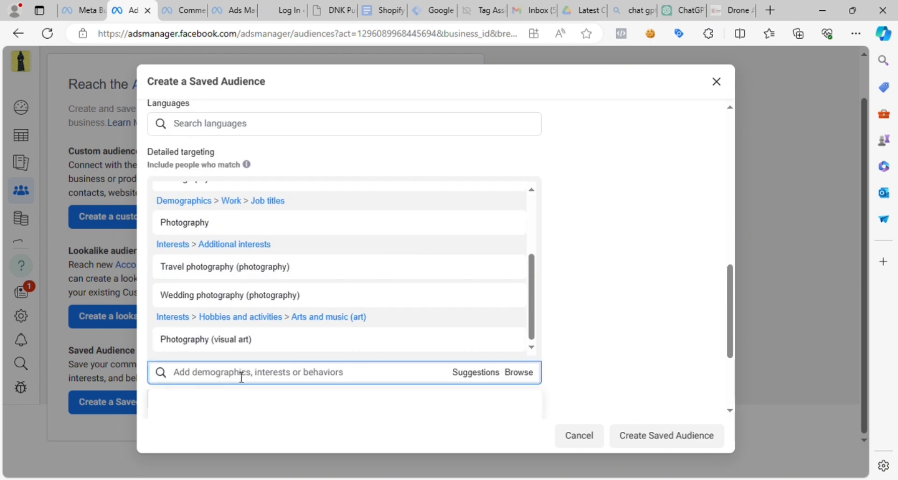
- Copy "Videography" from ChatGPT's interests list and add its Employers match to the saved audience's detailed targeting in Ads Manager
{"action": "left_click", "coordinate": [681, 10]}
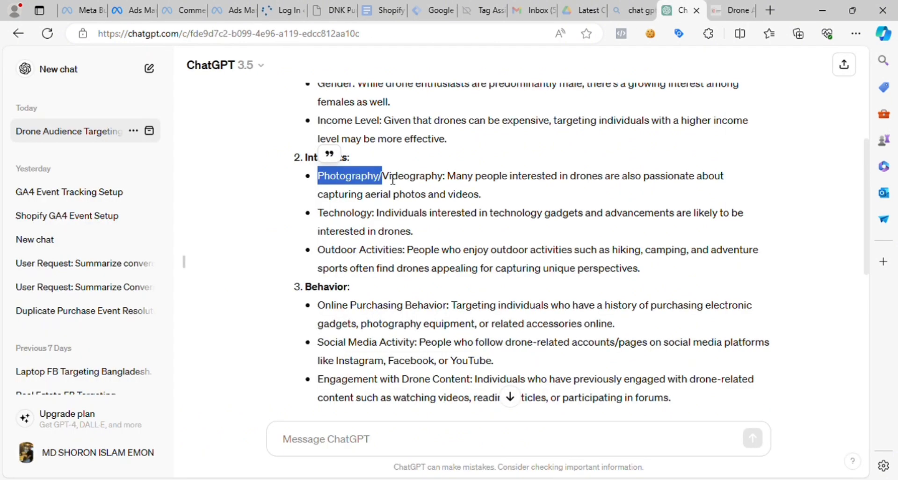
{"action": "left_click_drag", "start_coordinate": [391, 179], "coordinate": [439, 182]}
{"action": "key", "text": "ctrl+c"}
{"action": "left_click", "coordinate": [131, 10]}
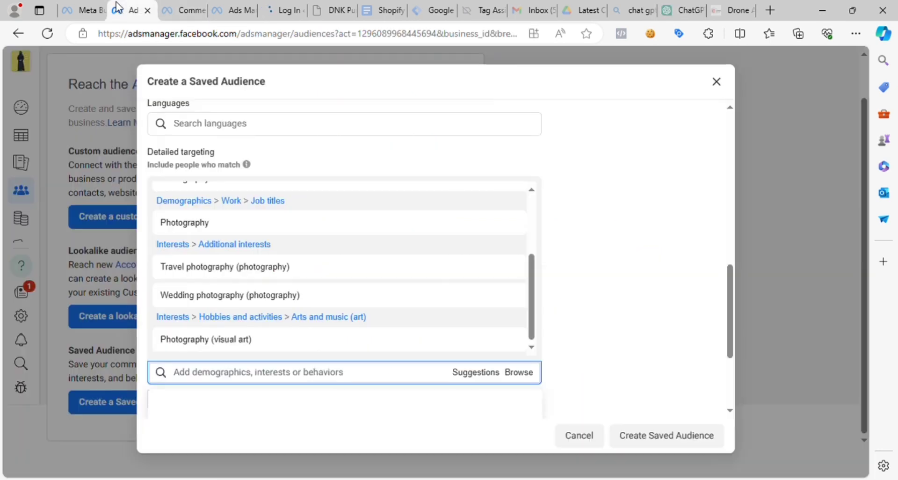
{"action": "left_click", "coordinate": [220, 373]}
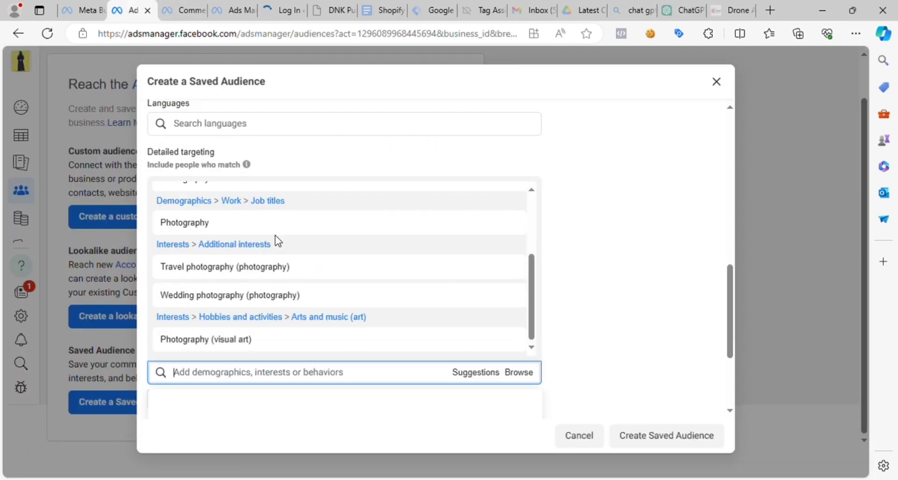
{"action": "key", "text": "ctrl+v"}
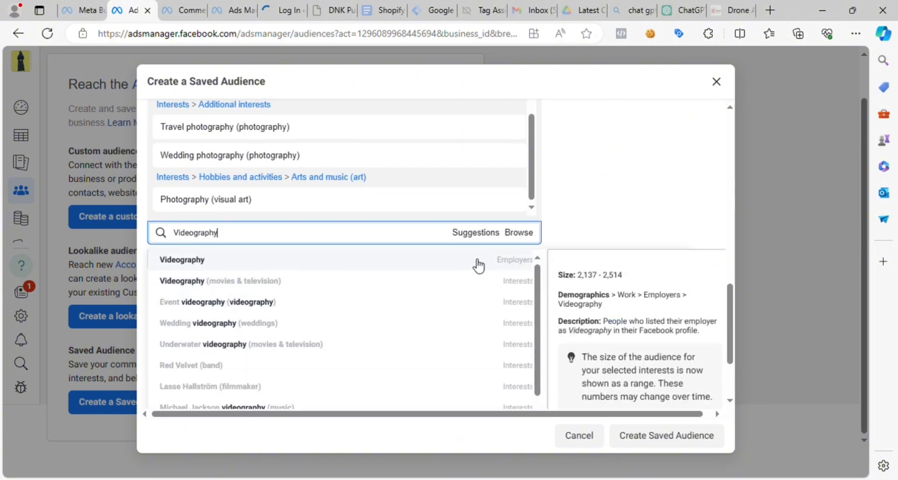
{"action": "left_click", "coordinate": [384, 260]}
- Add the interests "Wedding videography (weddings)" and "Event videography (videography)" to the detailed targeting
{"action": "scroll", "coordinate": [466, 367], "scroll_direction": "down", "scroll_amount": 2}
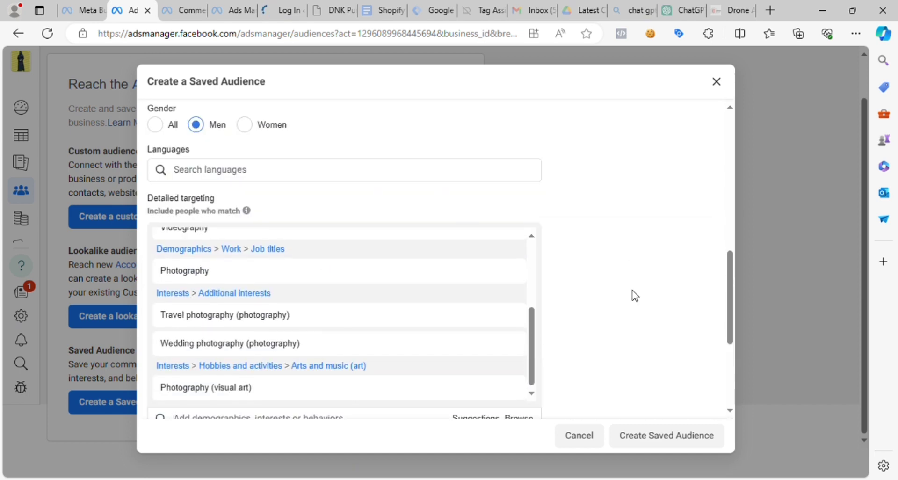
{"action": "scroll", "coordinate": [340, 326], "scroll_direction": "down", "scroll_amount": 3}
{"action": "left_click", "coordinate": [261, 330]}
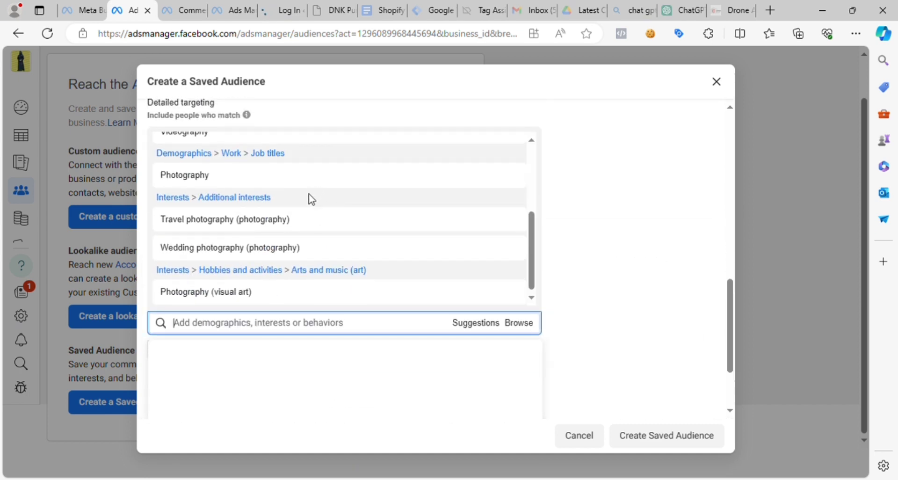
{"action": "key", "text": "ctrl+v"}
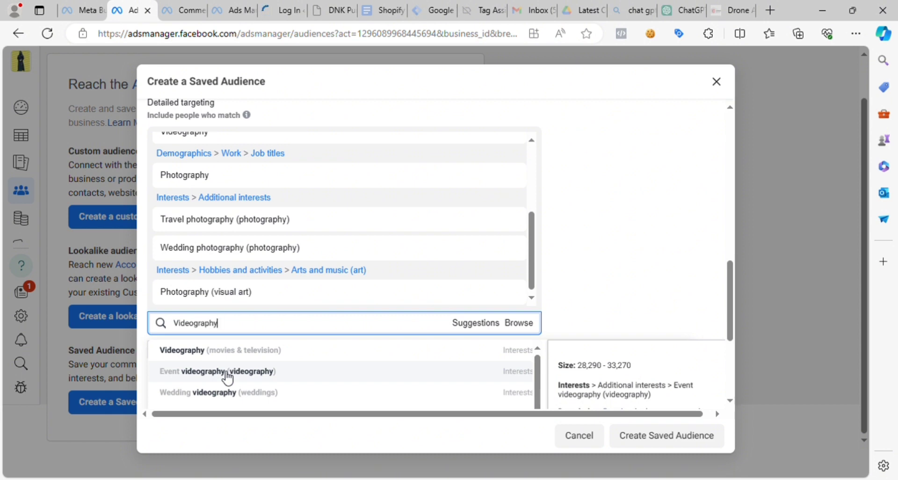
{"action": "left_click", "coordinate": [225, 395]}
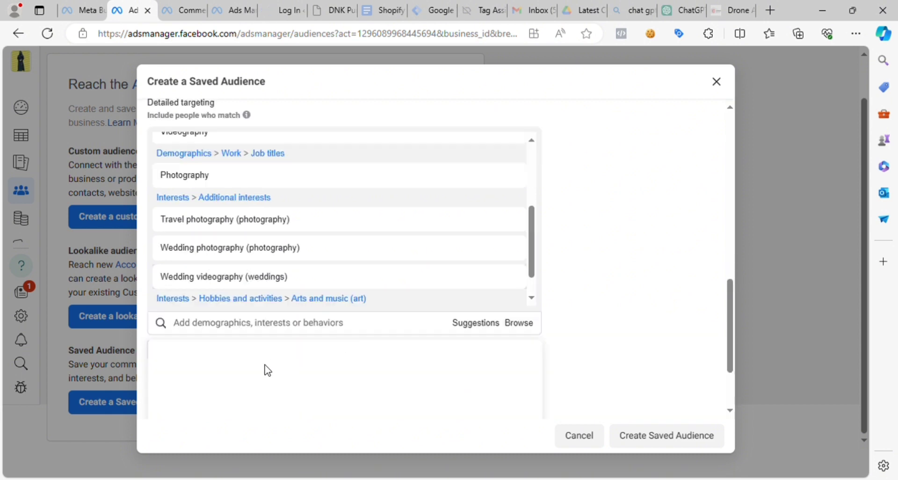
{"action": "left_click", "coordinate": [248, 328]}
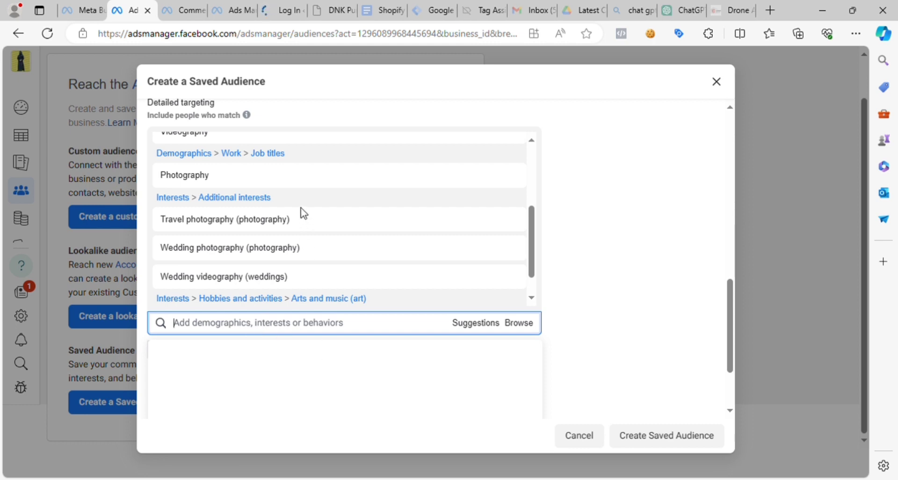
{"action": "key", "text": "ctrl+v"}
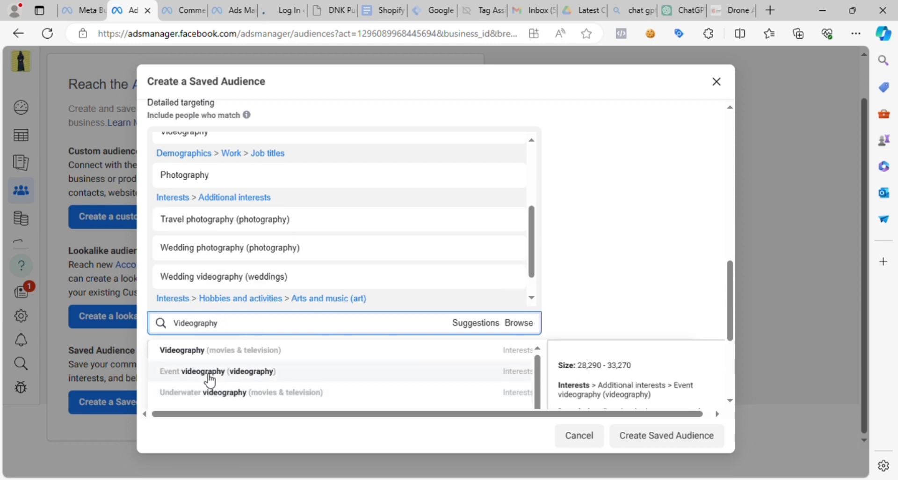
{"action": "left_click", "coordinate": [224, 372]}
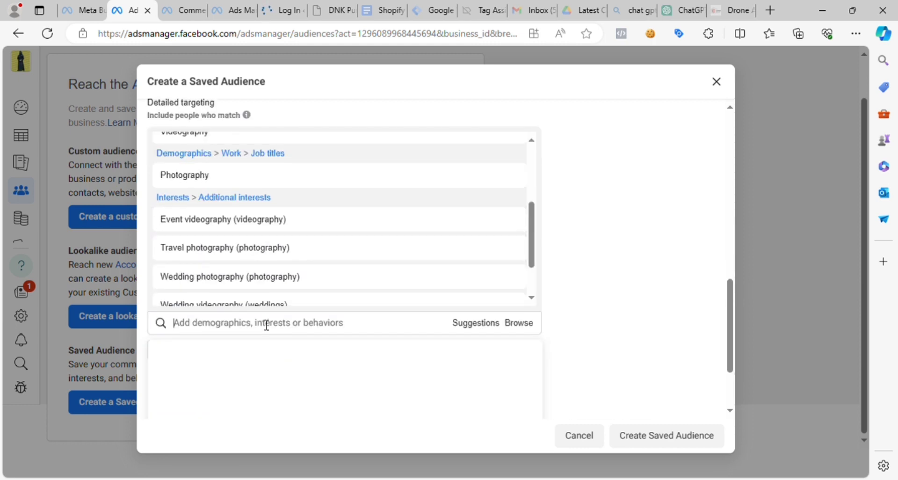
- Search the detailed targeting for "Videography" again
{"action": "key", "text": "ctrl+v"}
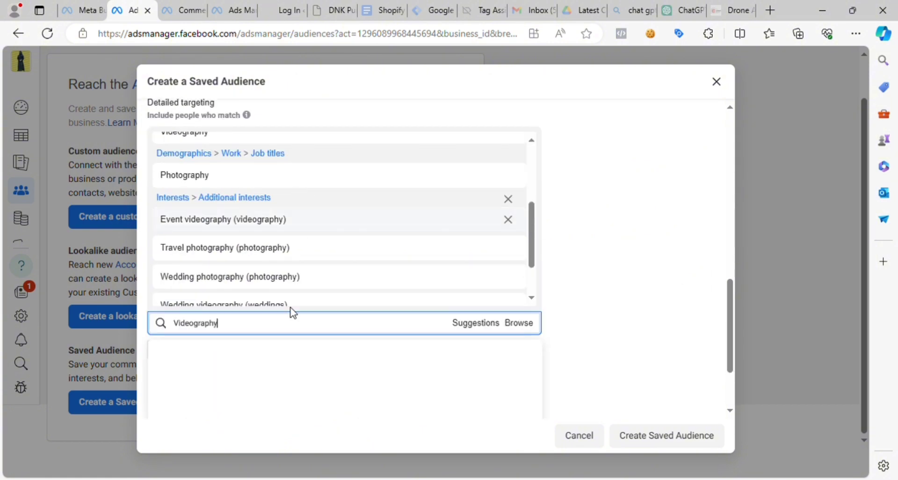
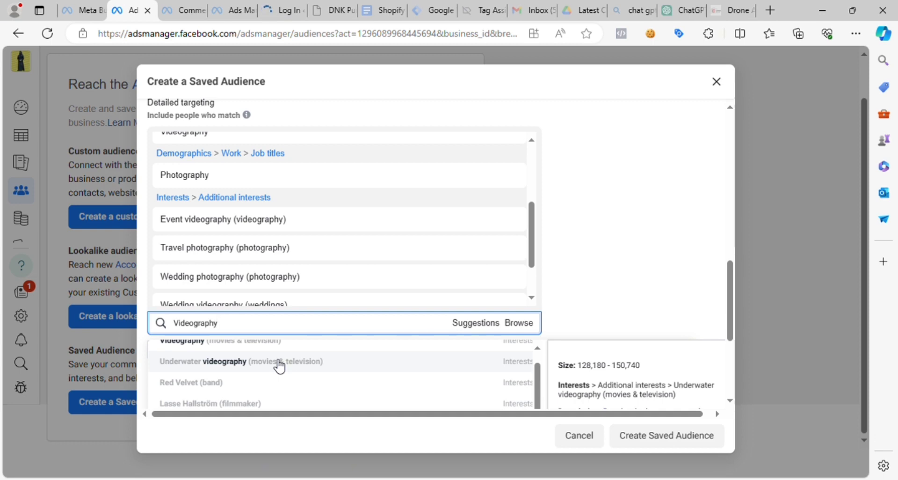
- Look through the "Videography" matches and add the interest "Videography (movies & television)" to the detailed targeting
{"action": "scroll", "coordinate": [279, 366], "scroll_direction": "up", "scroll_amount": 1}
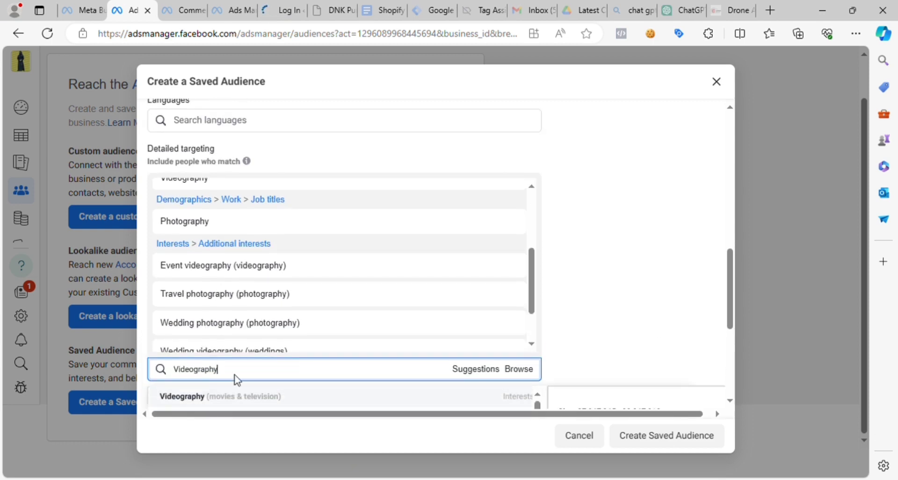
{"action": "scroll", "coordinate": [290, 372], "scroll_direction": "down", "scroll_amount": 3}
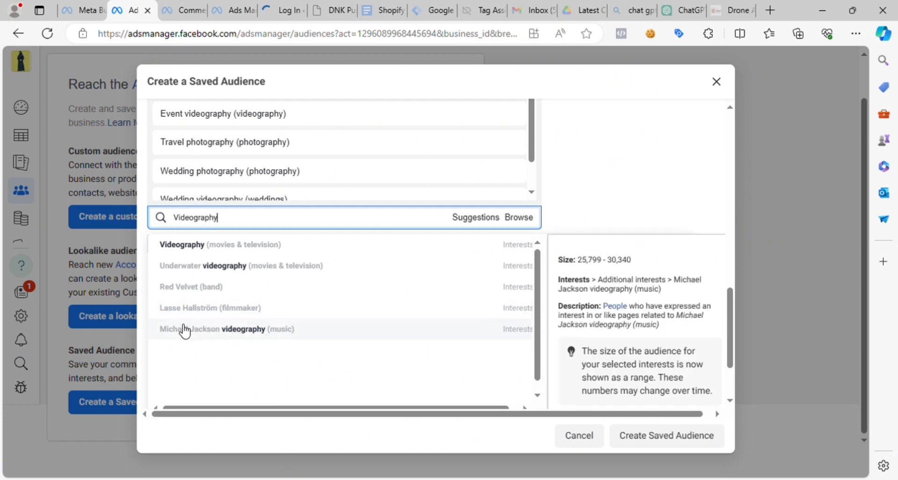
{"action": "mouse_move", "coordinate": [185, 314]}
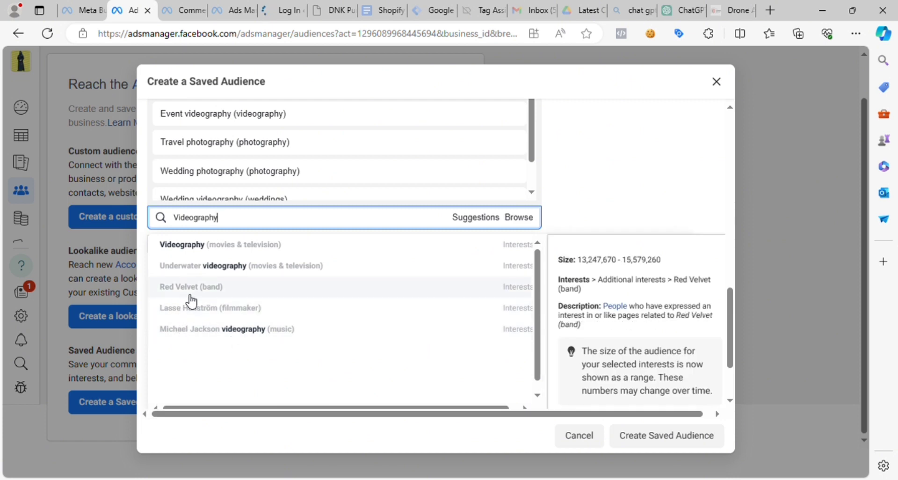
{"action": "scroll", "coordinate": [240, 216], "scroll_direction": "up", "scroll_amount": 3}
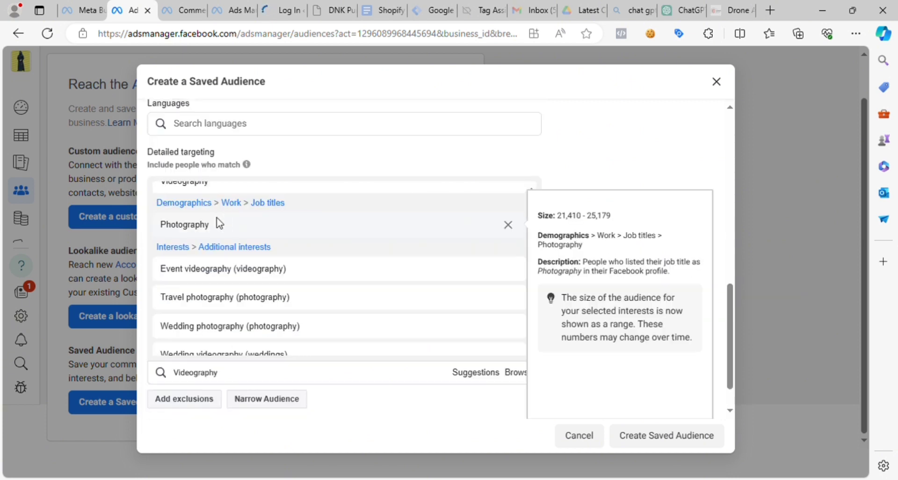
{"action": "double_click", "coordinate": [258, 379]}
{"action": "left_click", "coordinate": [270, 379]}
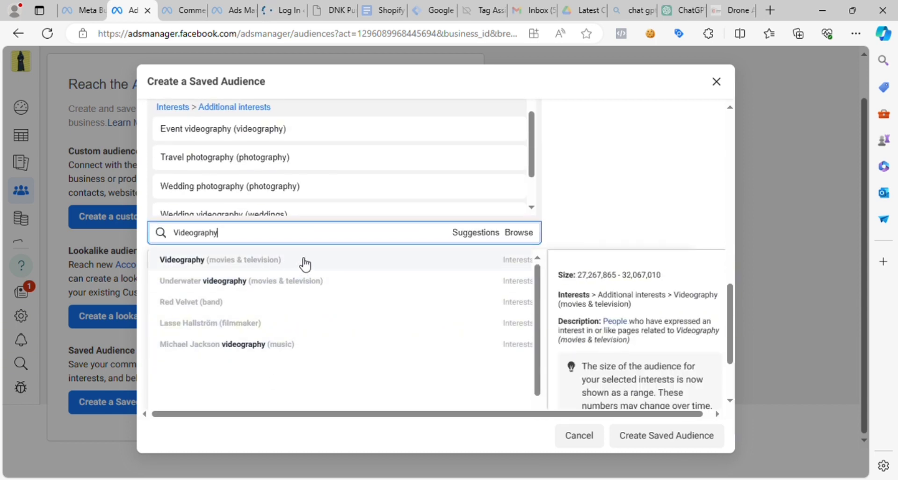
{"action": "left_click", "coordinate": [304, 260]}
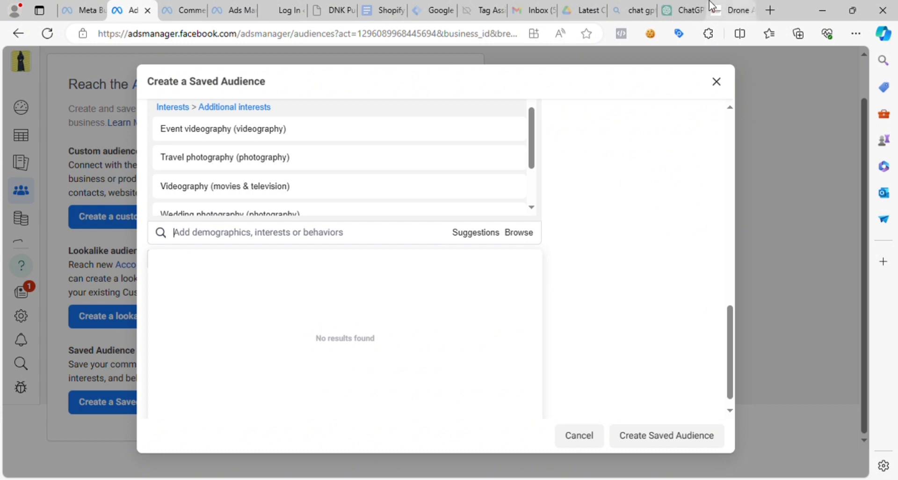
- Switch to ChatGPT and read the Photography/Videography suggestion in its interests list
{"action": "left_click", "coordinate": [681, 10]}
{"action": "left_click", "coordinate": [452, 190]}
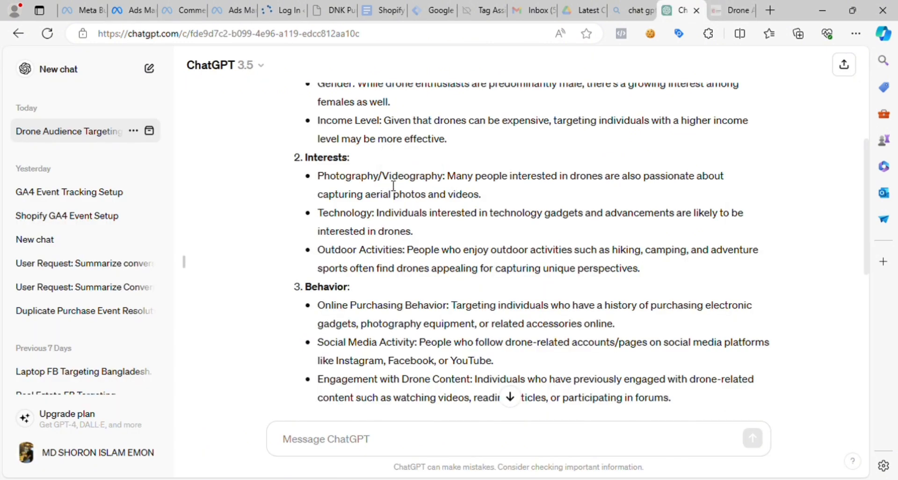
{"action": "left_click_drag", "start_coordinate": [382, 177], "coordinate": [443, 178]}
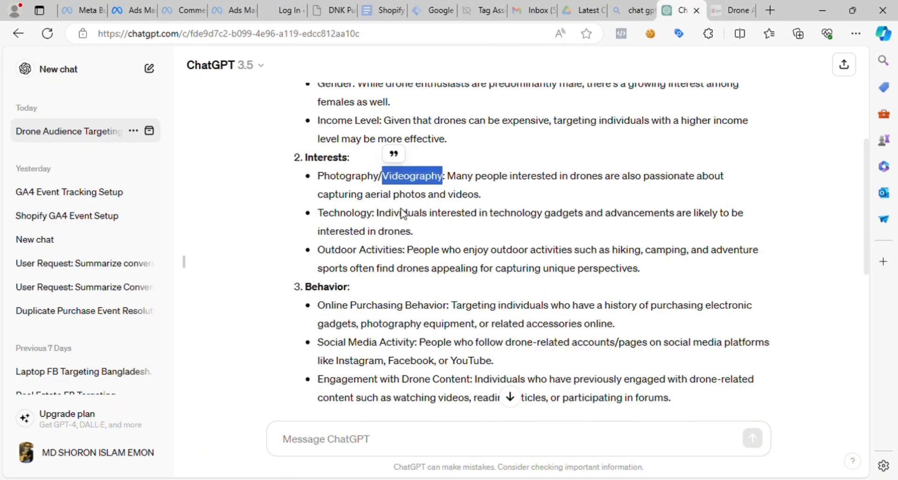
{"action": "left_click", "coordinate": [403, 214]}
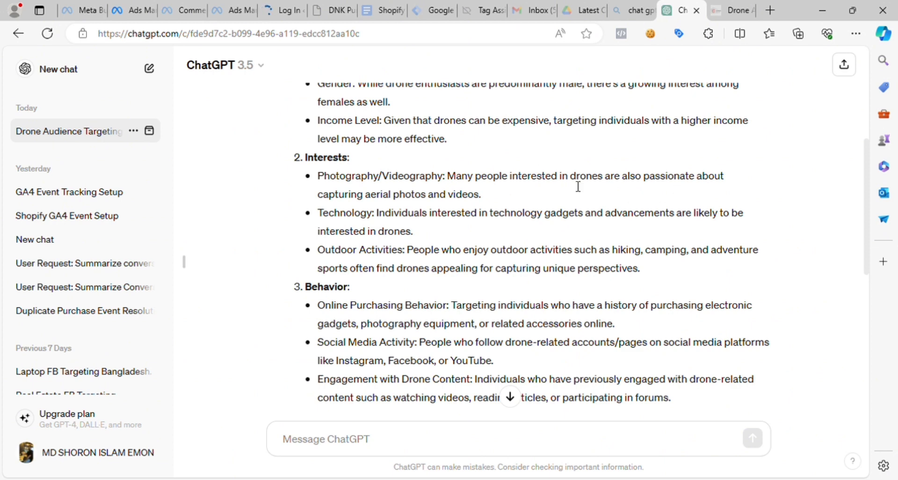
{"action": "left_click_drag", "start_coordinate": [448, 178], "coordinate": [661, 201]}
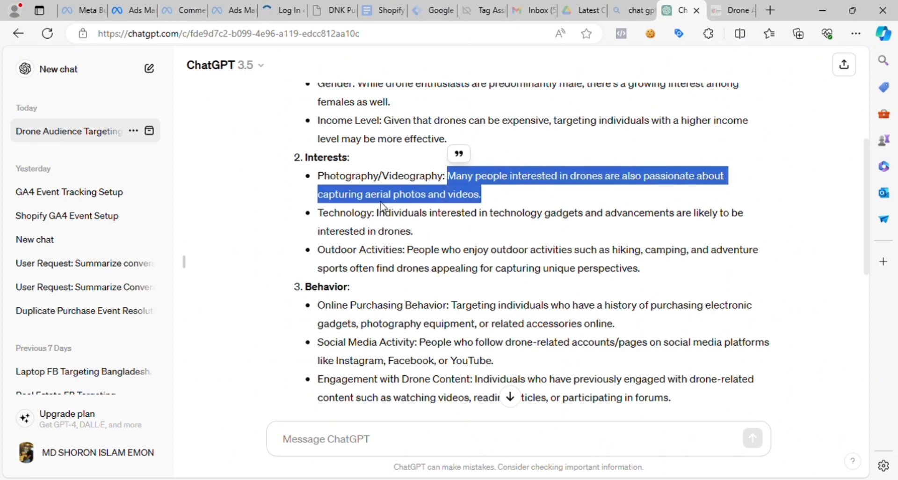
{"action": "left_click", "coordinate": [386, 205]}
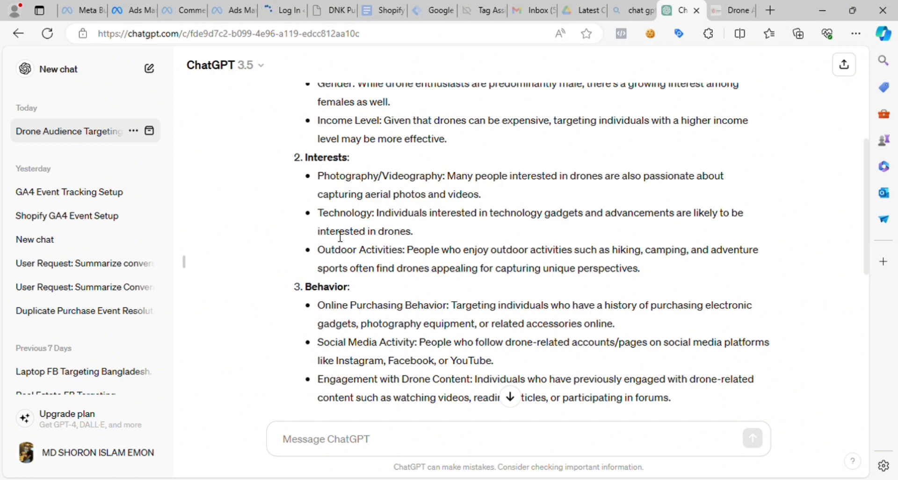
- Copy "Technology" from ChatGPT's interests list and add the interest "Technology (computers & electronics)" to the saved audience in Ads Manager
{"action": "left_click_drag", "start_coordinate": [318, 216], "coordinate": [368, 225]}
{"action": "key", "text": "ctrl+c"}
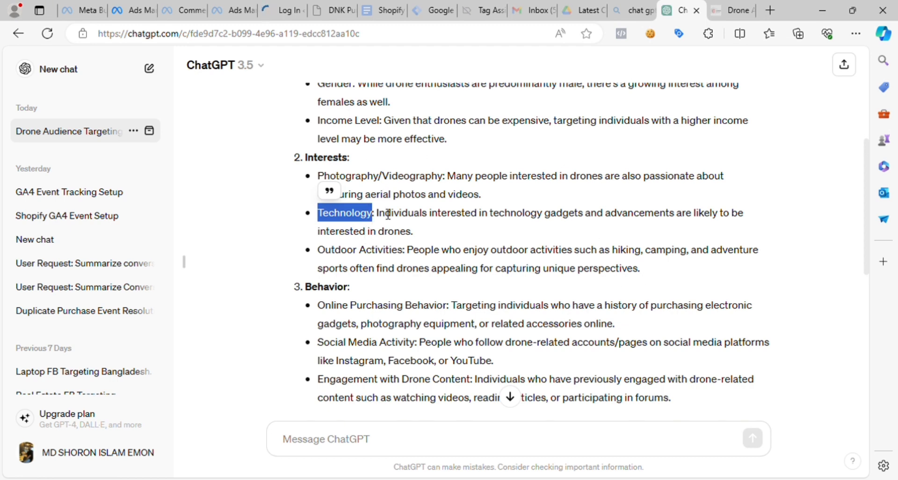
{"action": "left_click", "coordinate": [131, 11]}
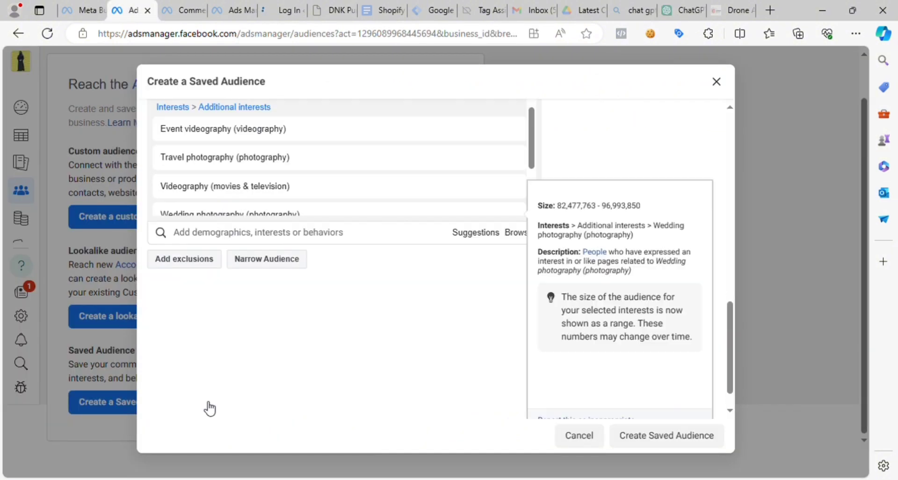
{"action": "left_click", "coordinate": [204, 377]}
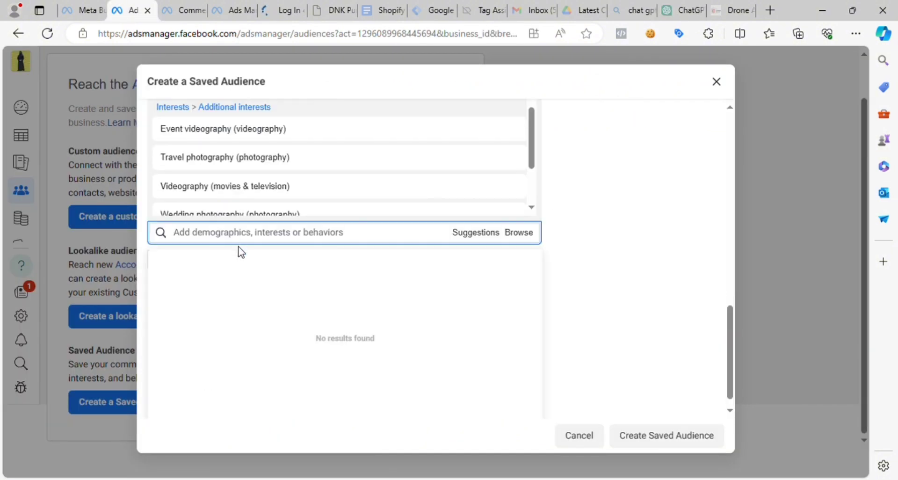
{"action": "key", "text": "ctrl+v"}
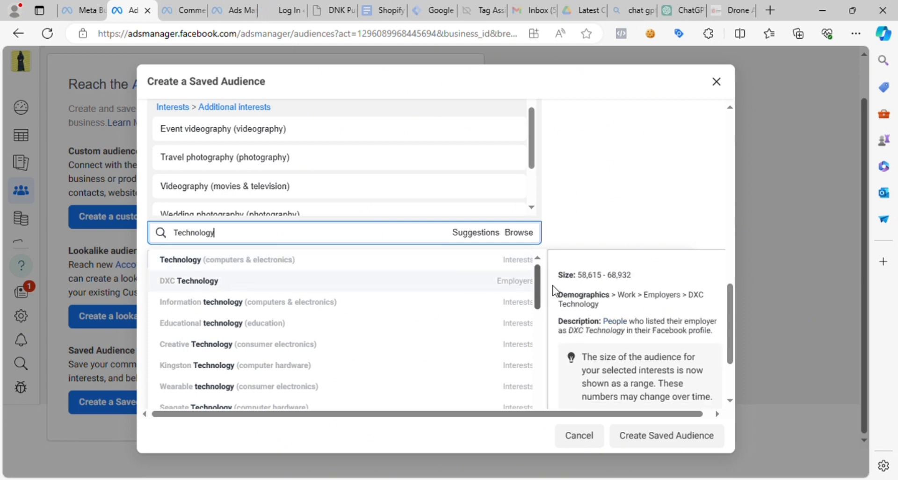
{"action": "left_click", "coordinate": [508, 264]}
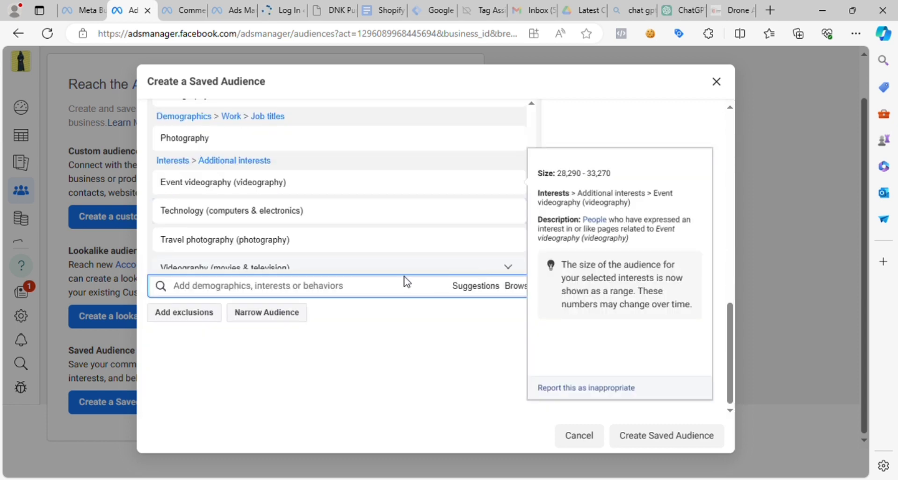
- Search the detailed targeting for "Technology" again, examine the remaining matches and clear the search
{"action": "left_click", "coordinate": [270, 239]}
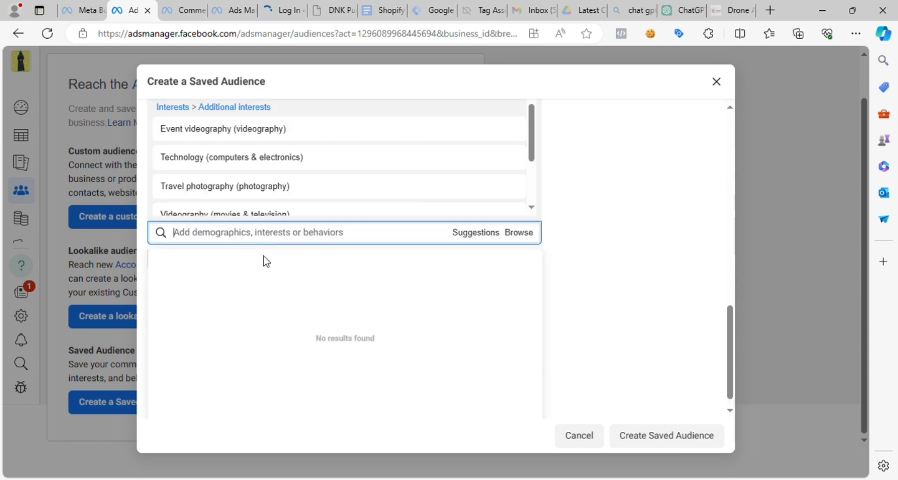
{"action": "key", "text": "ctrl+v"}
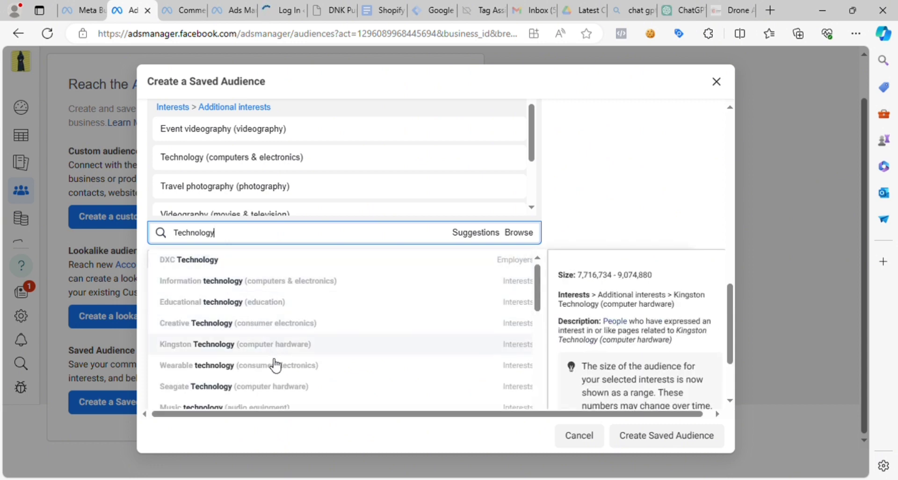
{"action": "scroll", "coordinate": [276, 365], "scroll_direction": "down", "scroll_amount": 5}
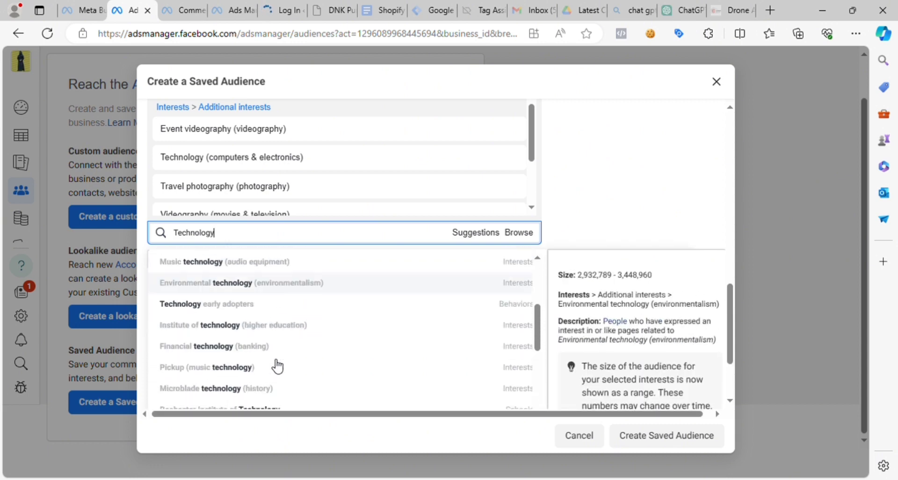
{"action": "scroll", "coordinate": [277, 366], "scroll_direction": "down", "scroll_amount": 8}
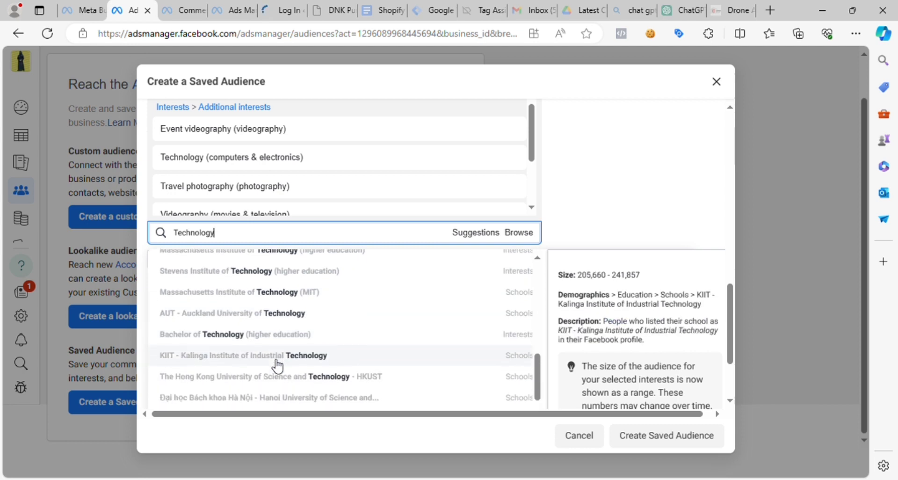
{"action": "scroll", "coordinate": [286, 270], "scroll_direction": "down", "scroll_amount": 3}
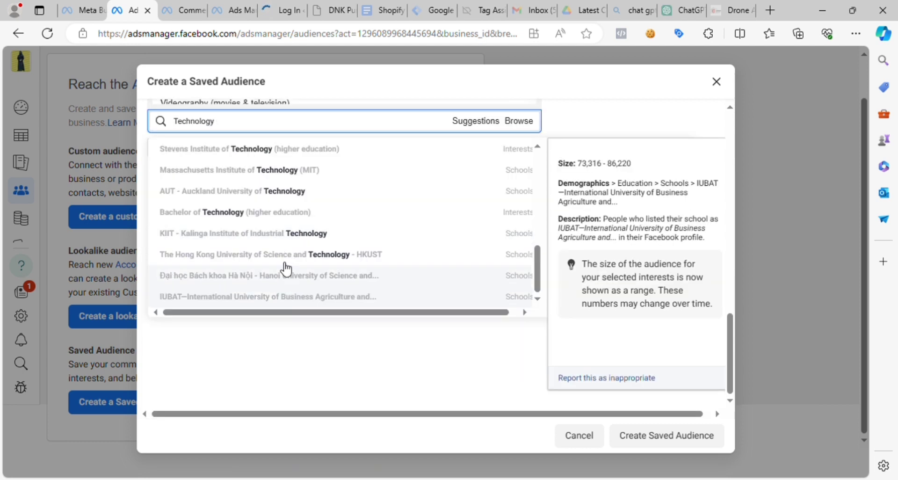
{"action": "scroll", "coordinate": [220, 201], "scroll_direction": "up", "scroll_amount": 3}
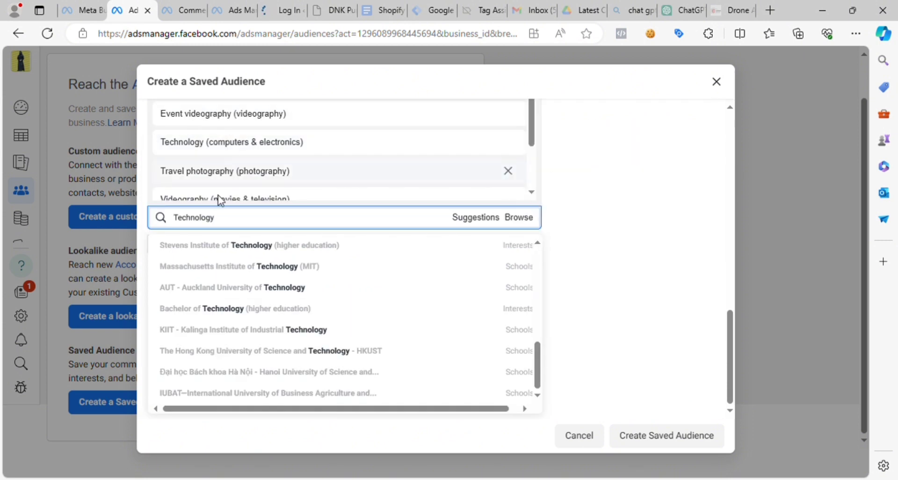
{"action": "left_click_drag", "start_coordinate": [249, 223], "coordinate": [182, 231]}
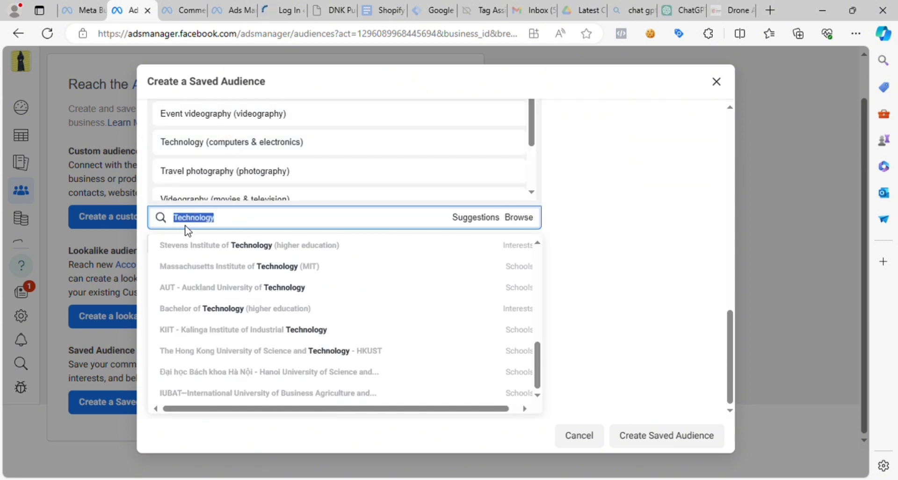
{"action": "key", "text": "BackSpace"}
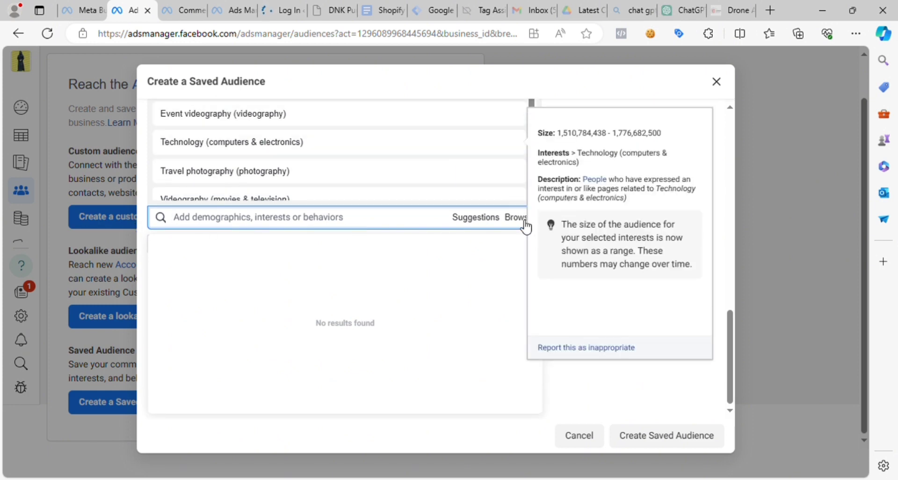
- Switch to ChatGPT and copy the word "gadgets" from the Technology suggestion in the interests list
{"action": "left_click", "coordinate": [680, 10]}
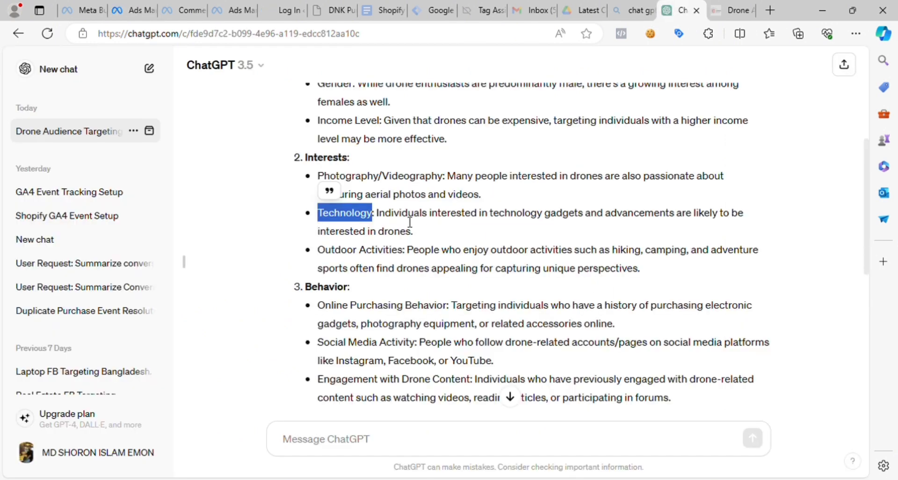
{"action": "left_click_drag", "start_coordinate": [374, 256], "coordinate": [407, 257]}
{"action": "left_click", "coordinate": [326, 255]}
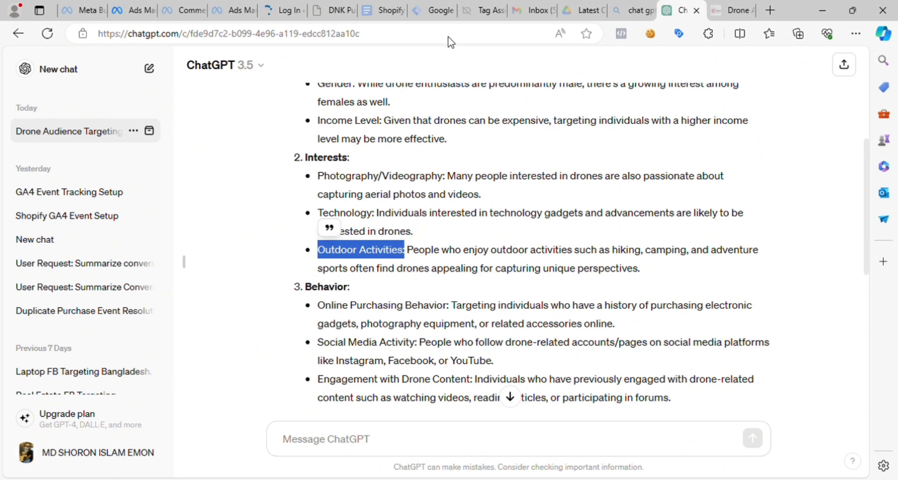
{"action": "left_click", "coordinate": [514, 216]}
{"action": "left_click_drag", "start_coordinate": [570, 219], "coordinate": [599, 223]}
{"action": "left_click", "coordinate": [564, 222]}
{"action": "left_click_drag", "start_coordinate": [543, 218], "coordinate": [579, 217]}
{"action": "left_click", "coordinate": [563, 217]}
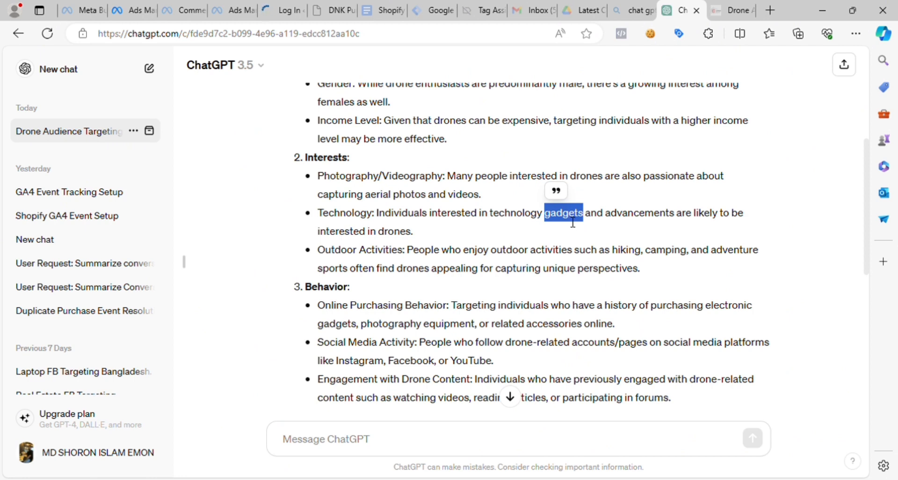
- Return to Ads Manager, search the detailed targeting for "gadgets" and add the interest "Gadget (electronics)"
{"action": "left_click", "coordinate": [133, 10]}
{"action": "scroll", "coordinate": [248, 327], "scroll_direction": "down", "scroll_amount": 1}
{"action": "scroll", "coordinate": [243, 386], "scroll_direction": "up", "scroll_amount": 3}
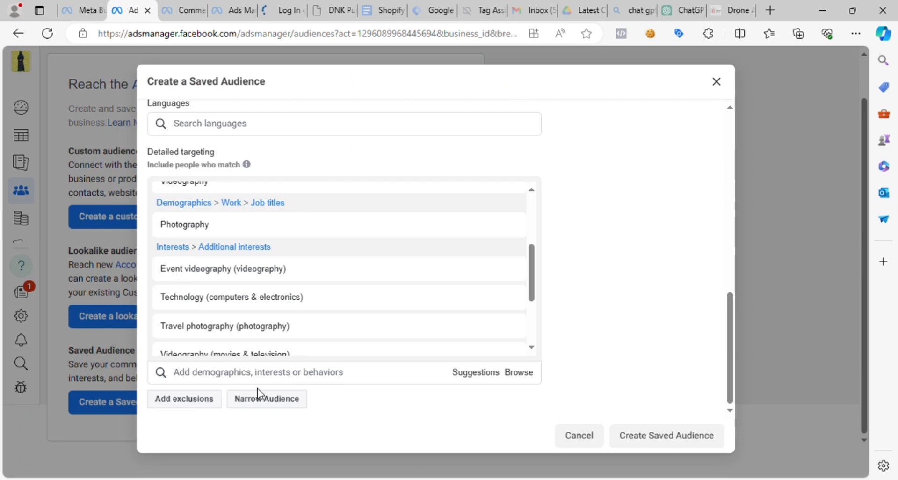
{"action": "left_click", "coordinate": [254, 373]}
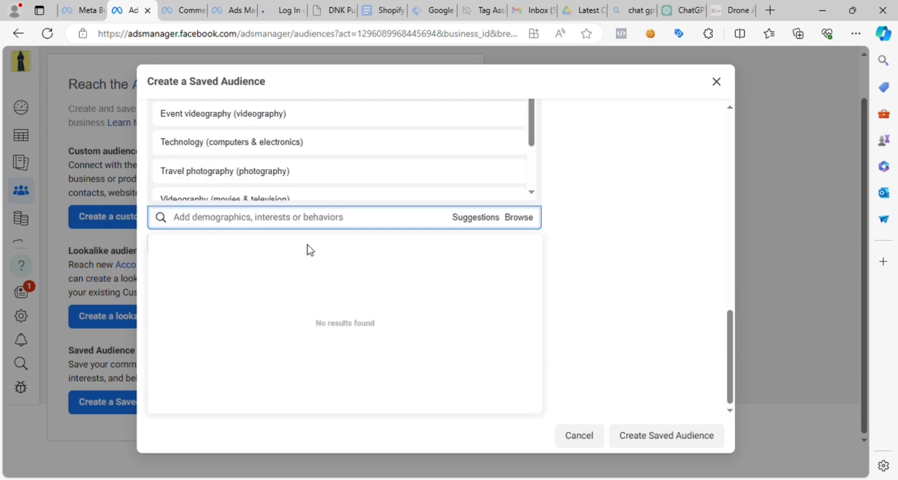
{"action": "type", "text": "gadgets"}
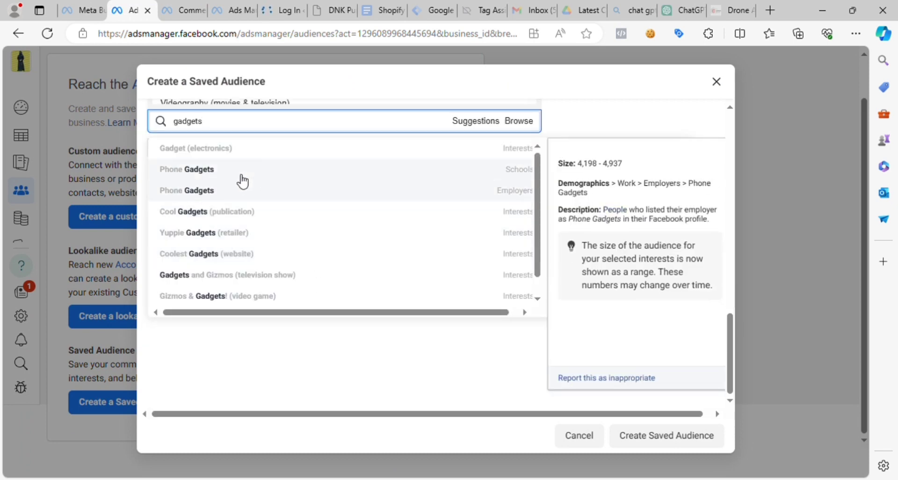
{"action": "left_click", "coordinate": [228, 152]}
- Search the detailed targeting for "gadgets" again, examine the other matches and switch back to ChatGPT's interests list
{"action": "left_click", "coordinate": [244, 336]}
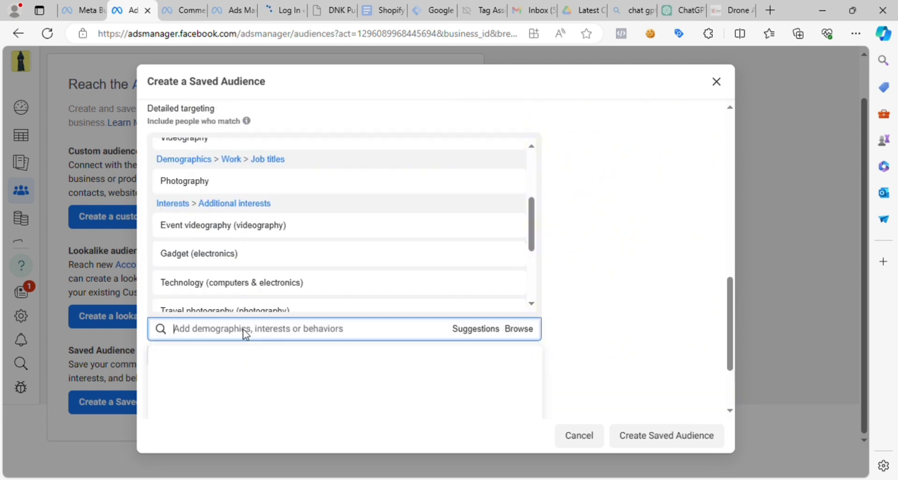
{"action": "type", "text": "gadgets"}
{"action": "scroll", "coordinate": [293, 348], "scroll_direction": "down", "scroll_amount": 3}
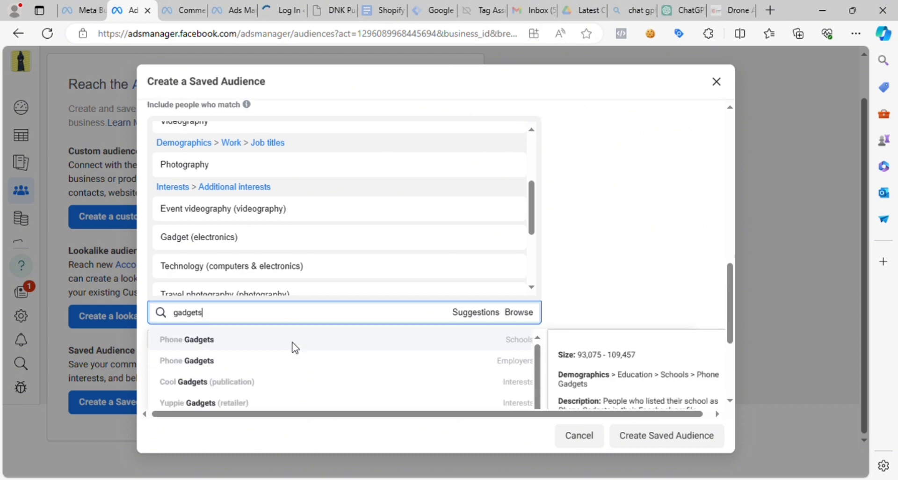
{"action": "scroll", "coordinate": [312, 341], "scroll_direction": "down", "scroll_amount": 1}
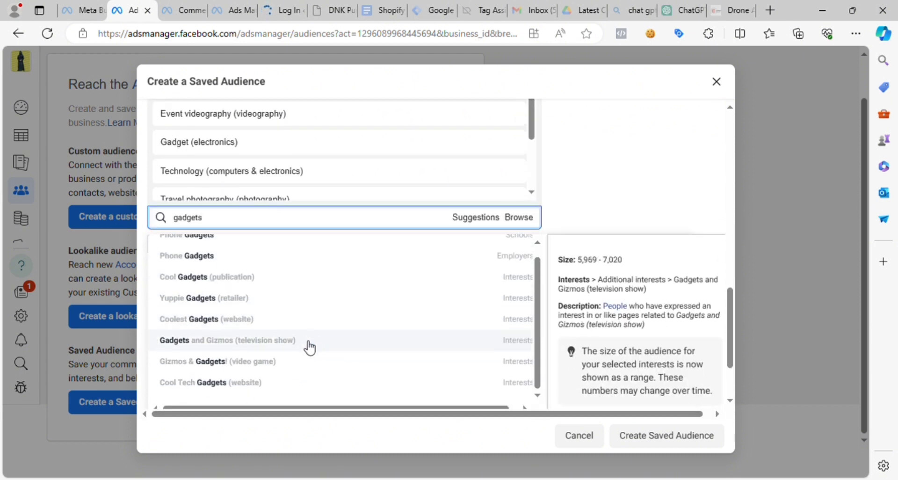
{"action": "scroll", "coordinate": [408, 270], "scroll_direction": "up", "scroll_amount": 1}
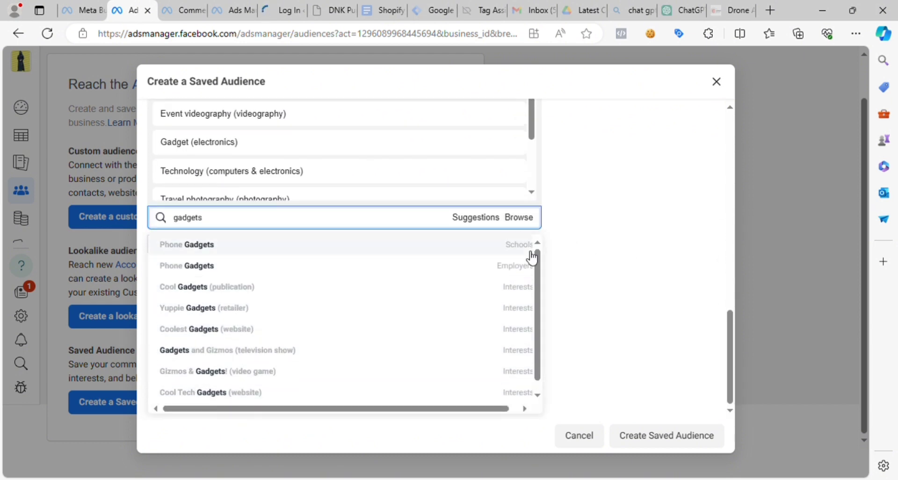
{"action": "left_click", "coordinate": [686, 8]}
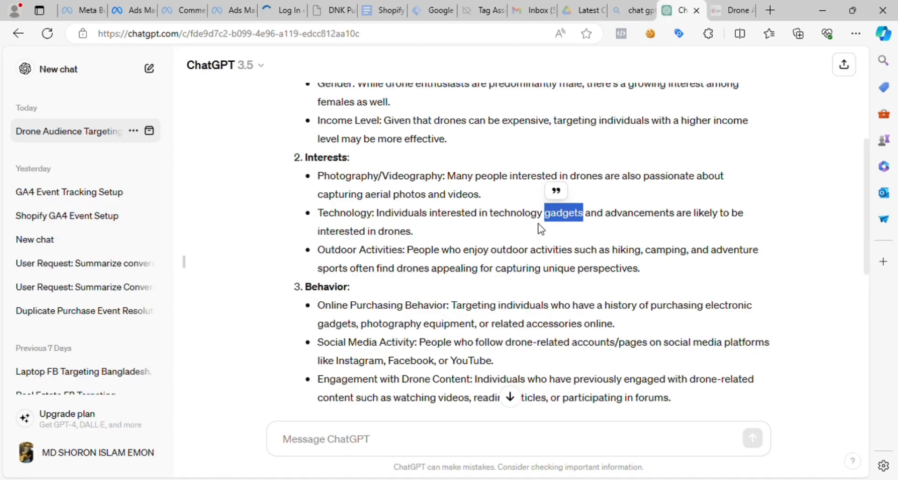
- Copy the word "drone" from the Technology suggestion in ChatGPT's interests list
{"action": "left_click_drag", "start_coordinate": [606, 215], "coordinate": [676, 216]}
{"action": "left_click_drag", "start_coordinate": [318, 231], "coordinate": [403, 238]}
{"action": "left_click", "coordinate": [386, 234]}
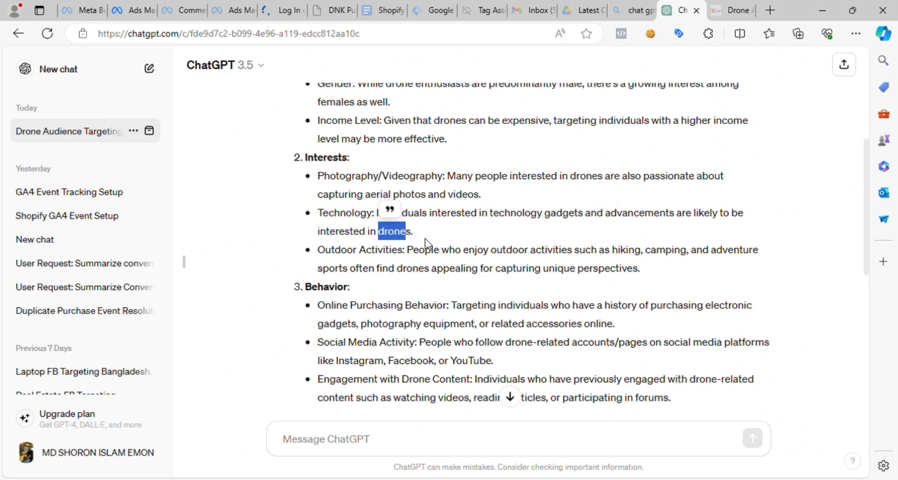
- Return to Ads Manager, search the detailed targeting for "drone" and add the interest "Unmanned aerial vehicle (air travel)"
{"action": "left_click", "coordinate": [97, 8]}
{"action": "left_click", "coordinate": [131, 7]}
{"action": "left_click", "coordinate": [255, 220]}
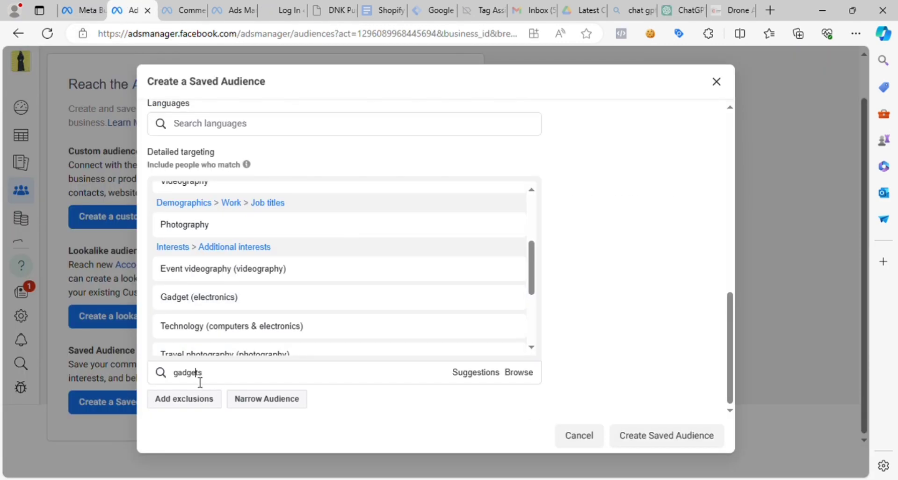
{"action": "double_click", "coordinate": [200, 382]}
{"action": "type", "text": "drone"}
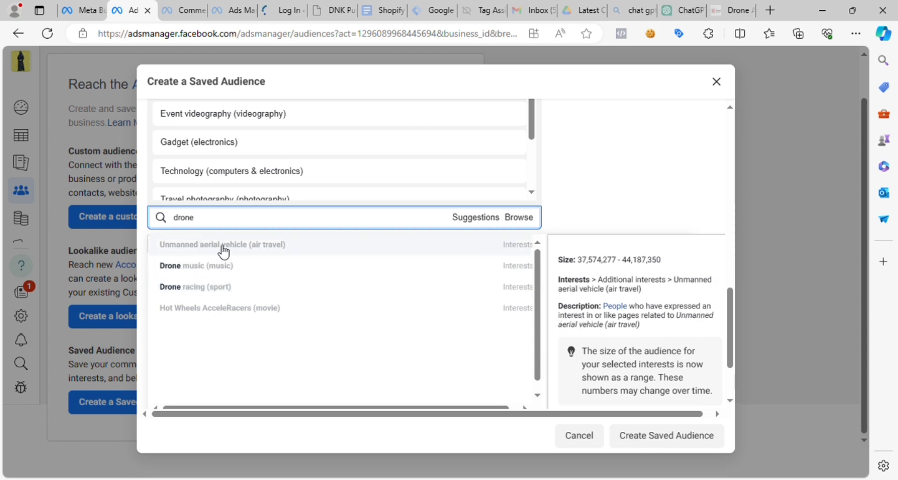
{"action": "left_click", "coordinate": [295, 246]}
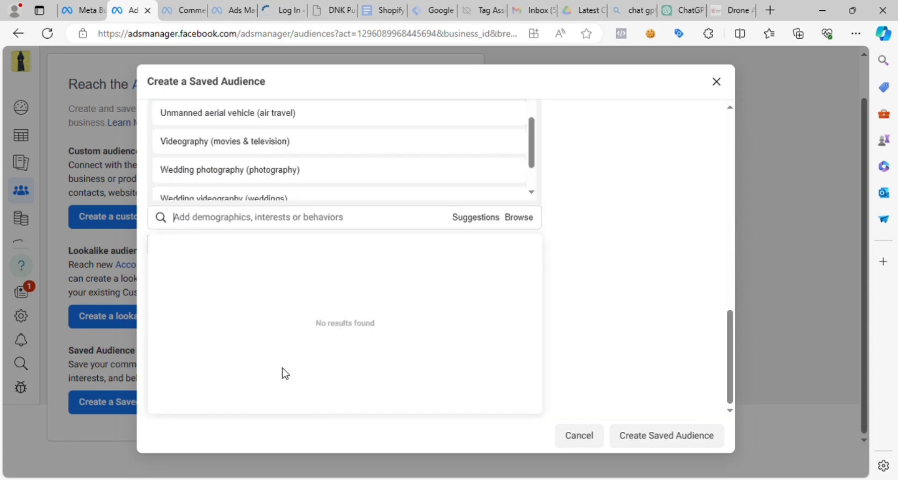
- Search the detailed targeting for "drone" again, add the interest "Drone racing (sport)" and review the selected interests
{"action": "left_click", "coordinate": [250, 221]}
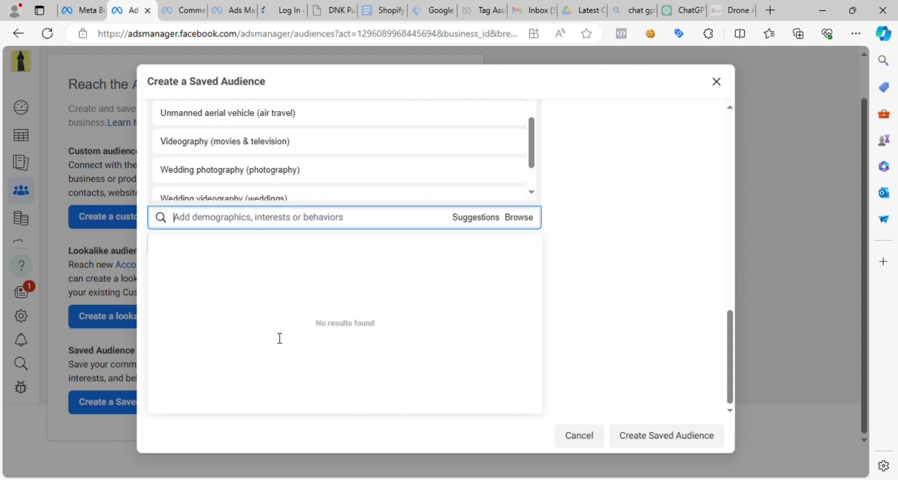
{"action": "type", "text": "drone"}
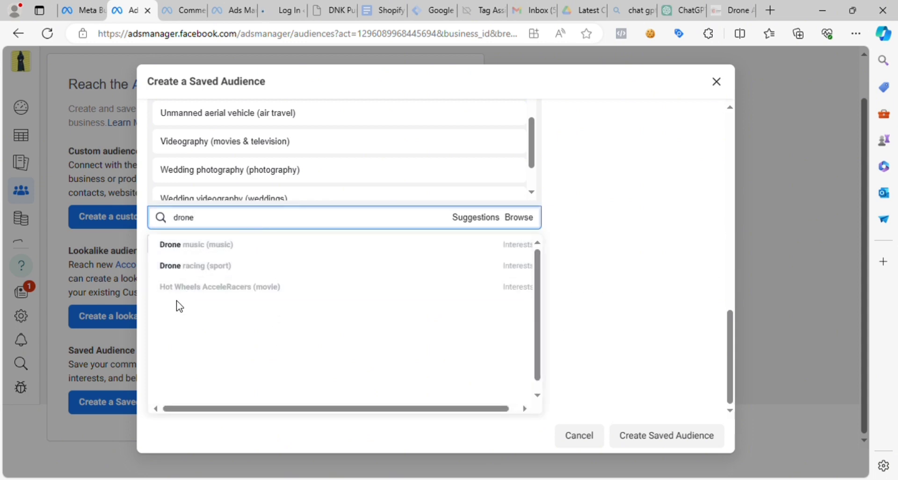
{"action": "left_click", "coordinate": [219, 266]}
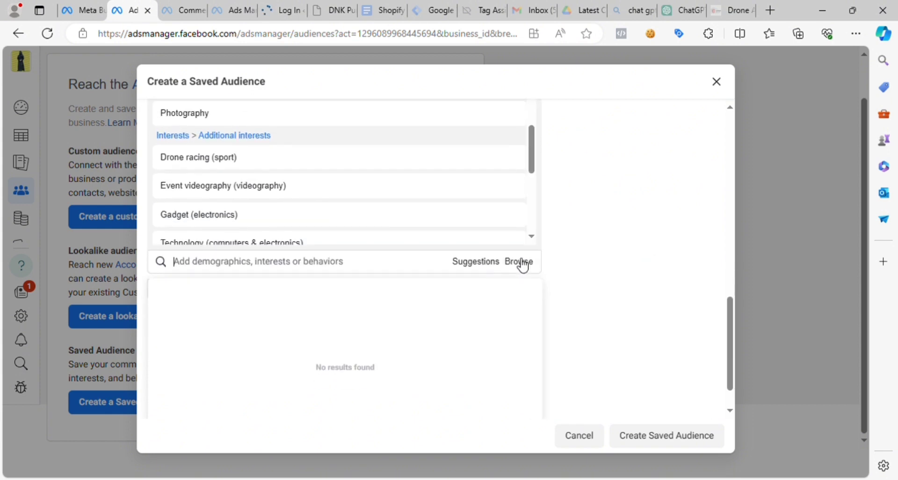
{"action": "left_click", "coordinate": [532, 166]}
{"action": "left_click_drag", "start_coordinate": [531, 241], "coordinate": [535, 347]}
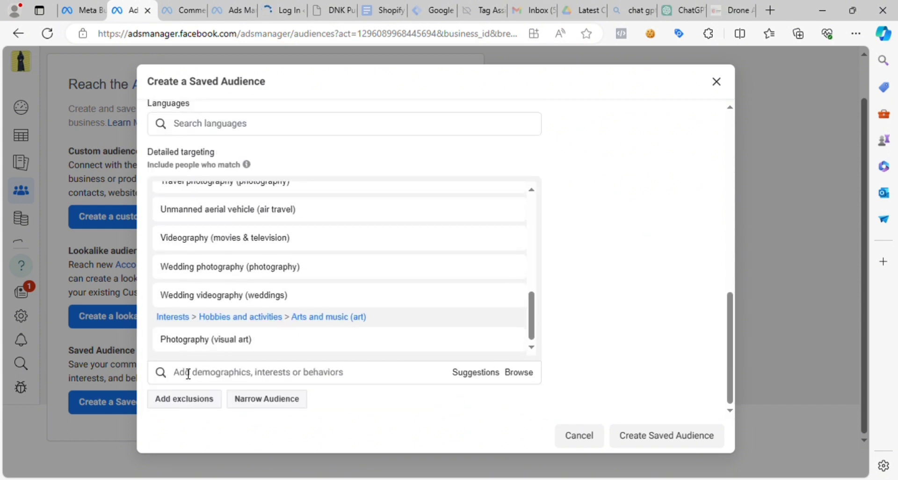
- Switch to ChatGPT and copy the "Outdoor Activities" heading text from the interests list
{"action": "left_click", "coordinate": [681, 10]}
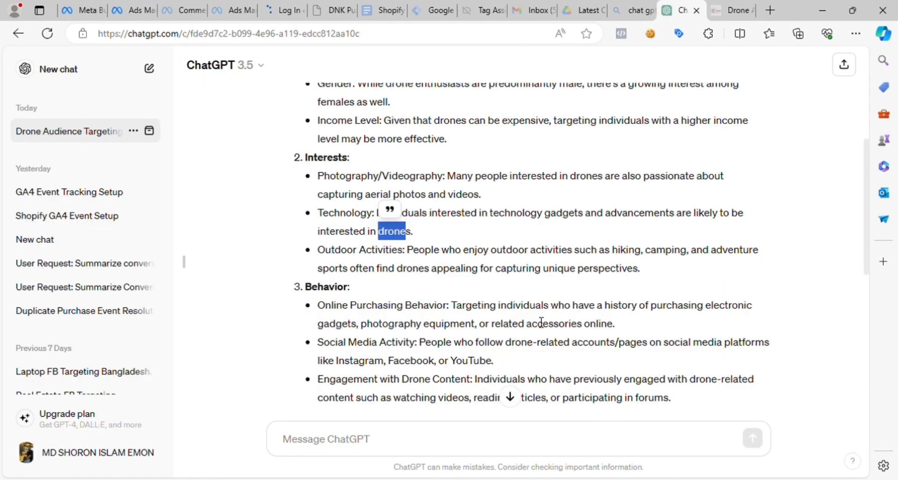
{"action": "left_click", "coordinate": [460, 258]}
{"action": "left_click_drag", "start_coordinate": [330, 254], "coordinate": [405, 255]}
{"action": "key", "text": "ctrl+c"}
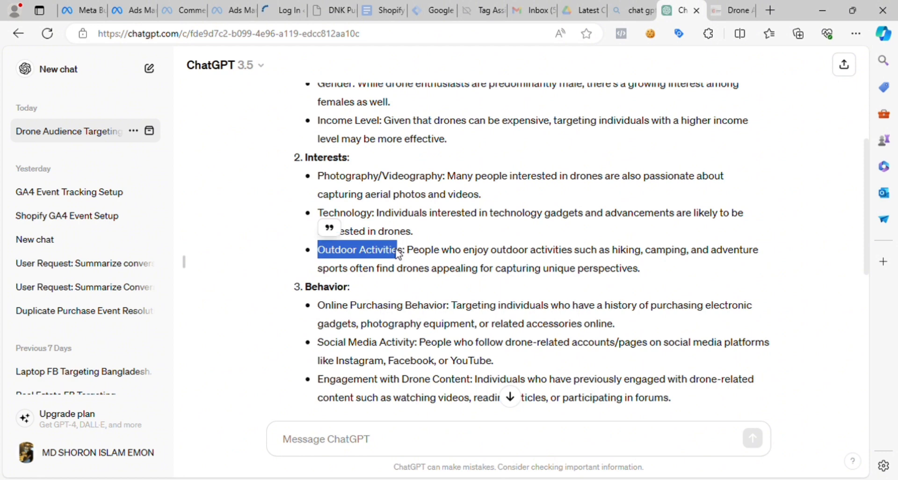
- Return to Ads Manager, search the detailed targeting for "Outdoor Activitie" and add the interest "Outdoor recreation (outdoors activities)"
{"action": "left_click", "coordinate": [130, 10]}
{"action": "left_click", "coordinate": [226, 378]}
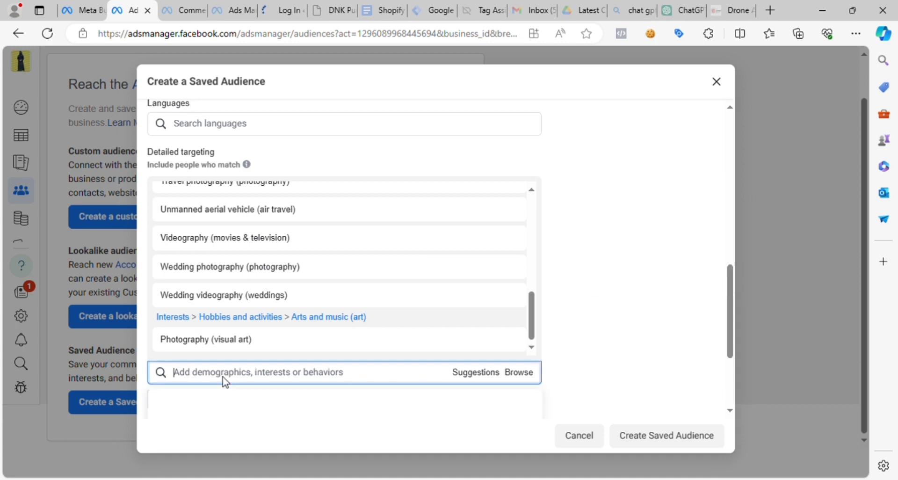
{"action": "key", "text": "ctrl+v"}
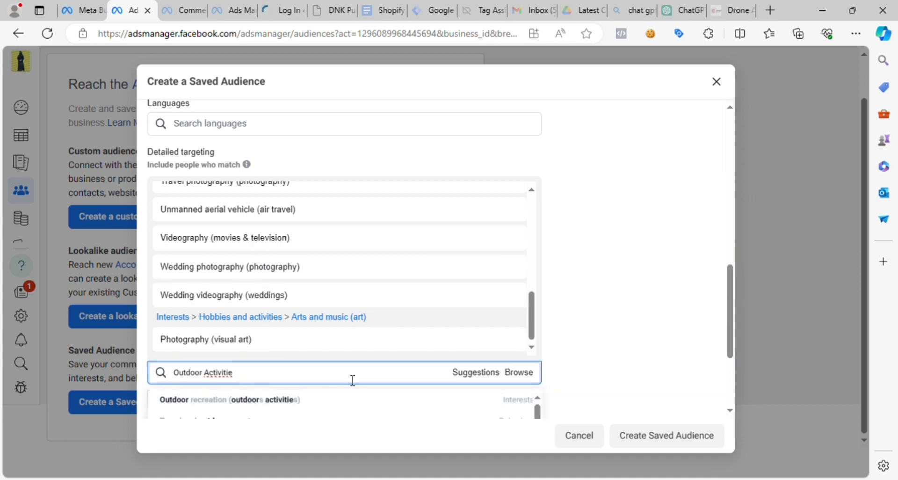
{"action": "scroll", "coordinate": [676, 317], "scroll_direction": "down", "scroll_amount": 3}
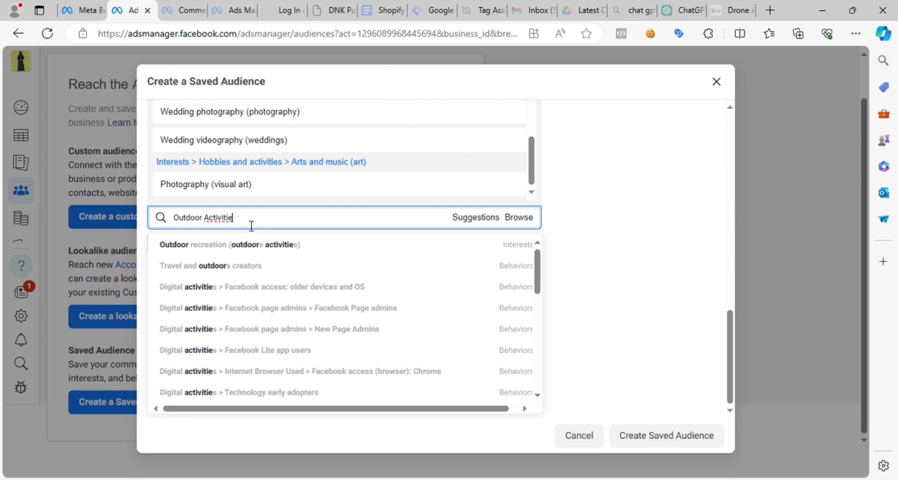
{"action": "mouse_move", "coordinate": [227, 249]}
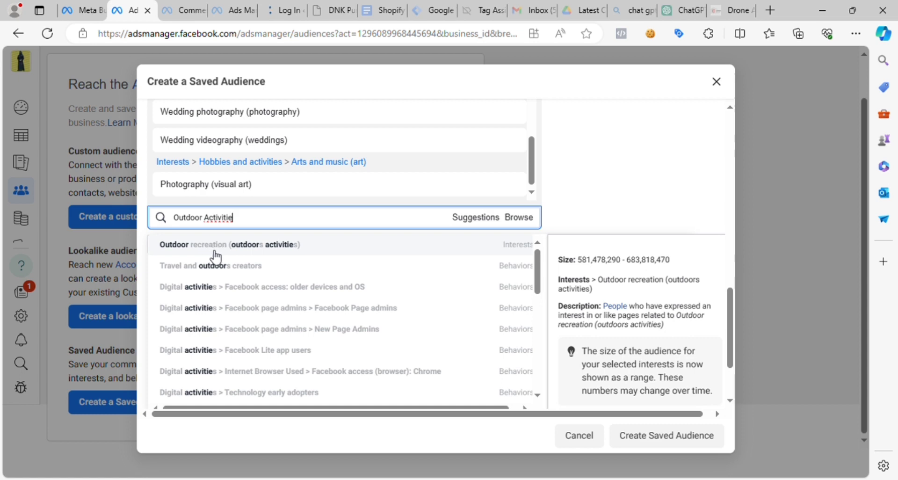
{"action": "left_click", "coordinate": [273, 248]}
- Search the detailed targeting for "Outdoor Activitie" again and add the behavior "Travel and outdoors creators"
{"action": "left_click", "coordinate": [282, 365]}
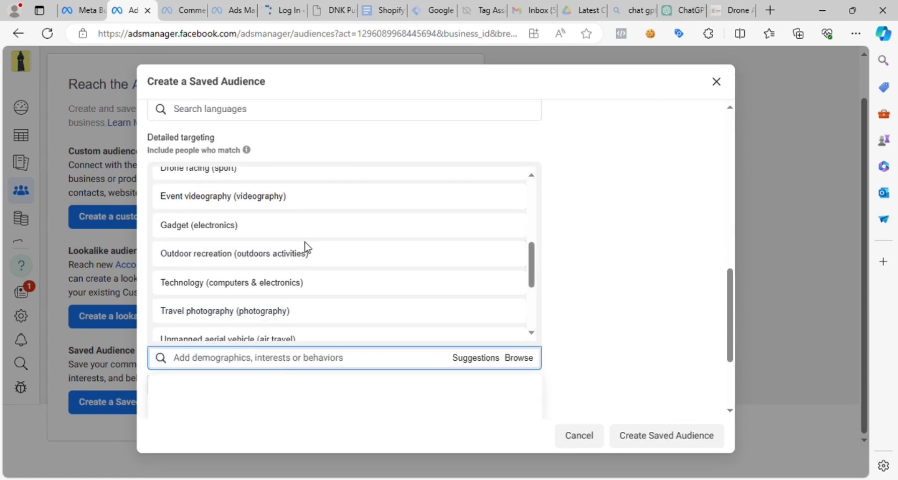
{"action": "type", "text": "Outdoor Activitie"}
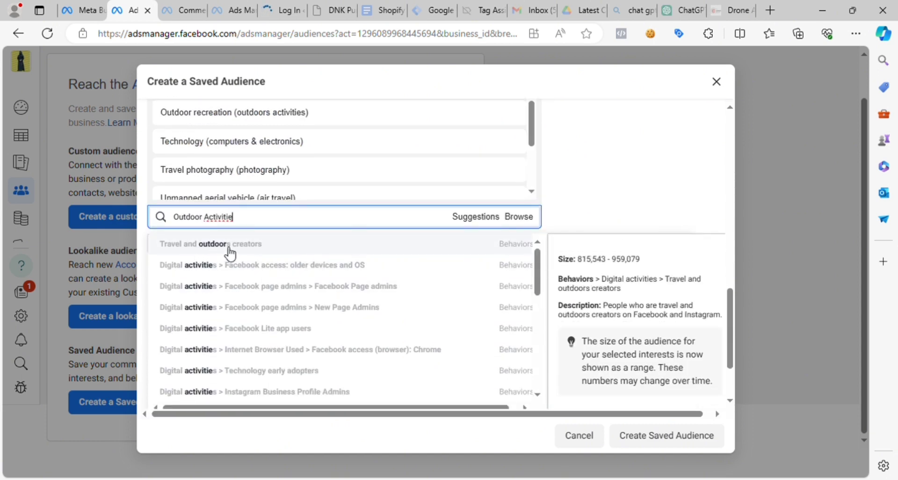
{"action": "left_click", "coordinate": [258, 249]}
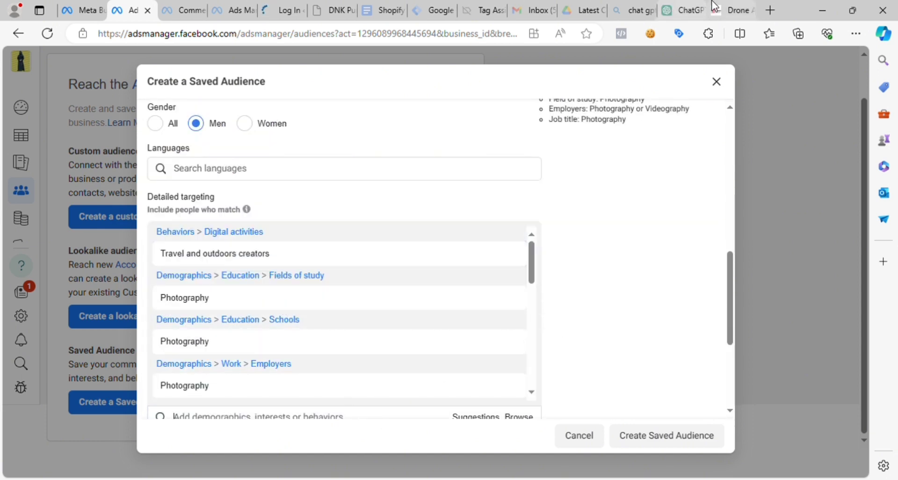
- Check ChatGPT briefly, search the detailed targeting for "Outdoor Activitie" once more, examine the remaining matches and close the results
{"action": "left_click", "coordinate": [680, 7]}
{"action": "left_click", "coordinate": [133, 11]}
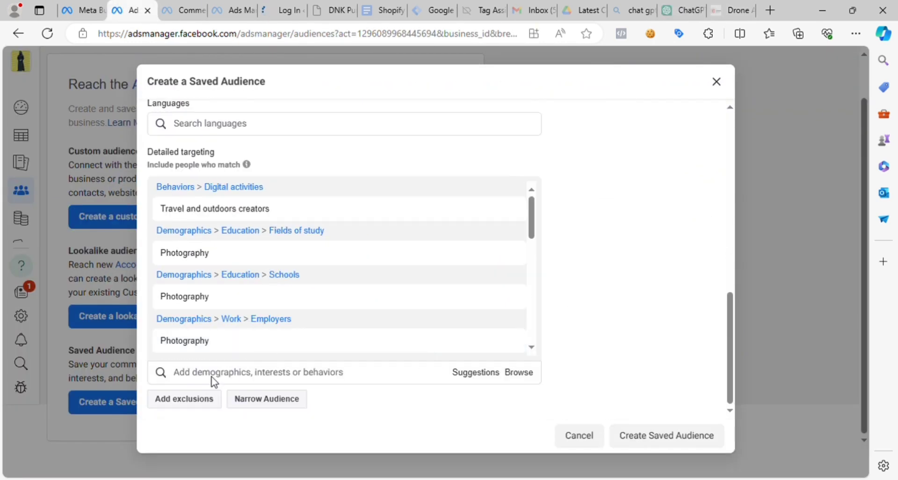
{"action": "left_click", "coordinate": [216, 376]}
{"action": "key", "text": "ctrl+v"}
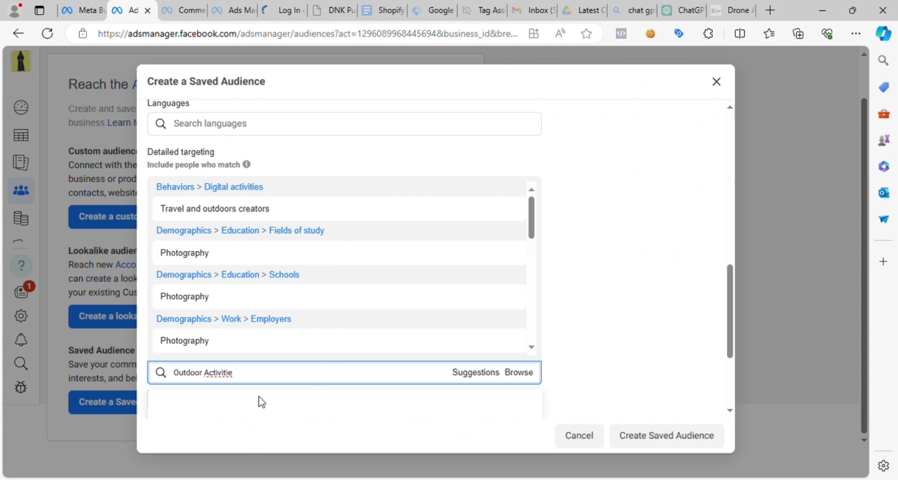
{"action": "scroll", "coordinate": [300, 303], "scroll_direction": "down", "scroll_amount": 10}
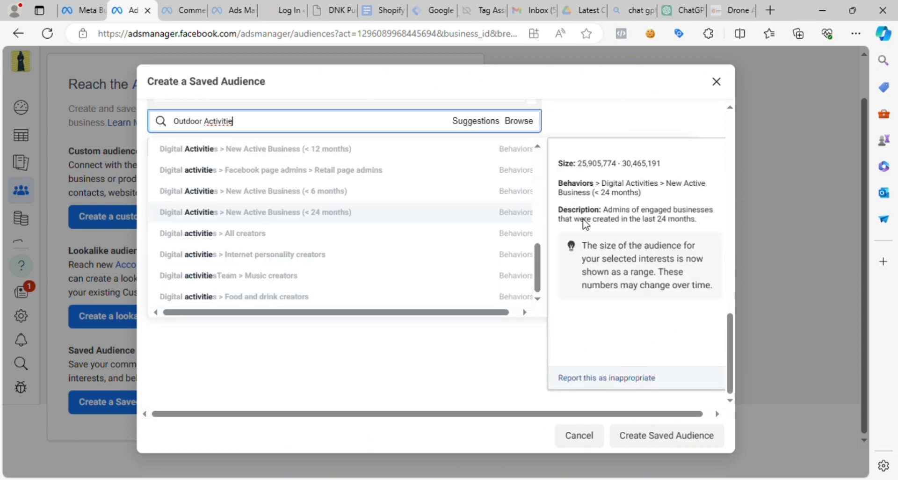
{"action": "left_click", "coordinate": [657, 186]}
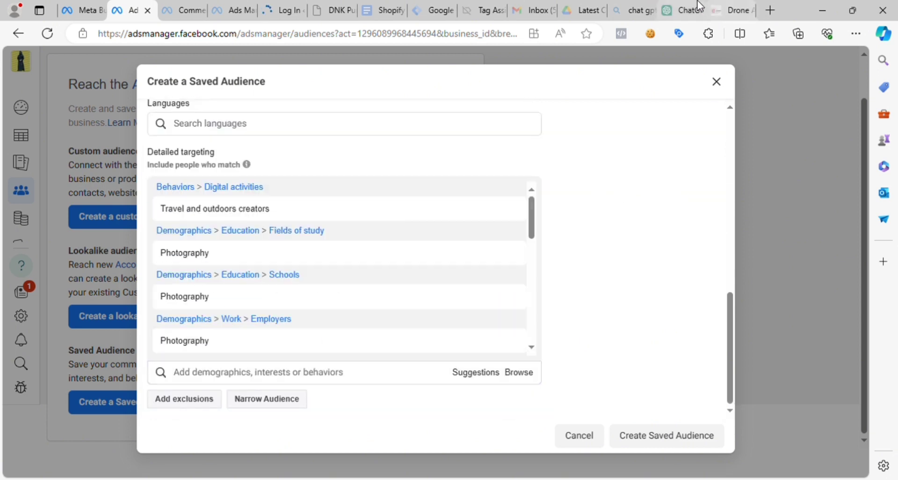
- Switch to ChatGPT and copy the word "hiking" from the Outdoor Activities suggestion
{"action": "left_click", "coordinate": [683, 10]}
{"action": "left_click", "coordinate": [441, 259]}
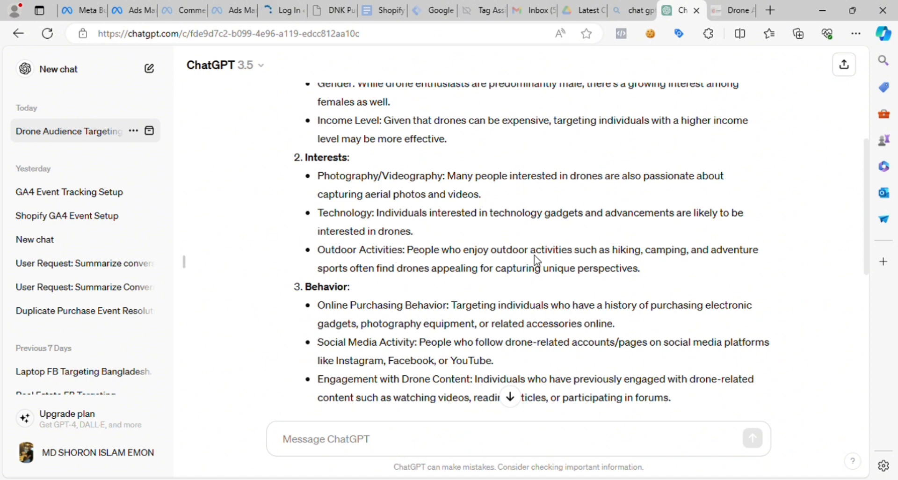
{"action": "left_click_drag", "start_coordinate": [500, 260], "coordinate": [640, 258]}
{"action": "key", "text": "ctrl+c"}
{"action": "left_click", "coordinate": [604, 262]}
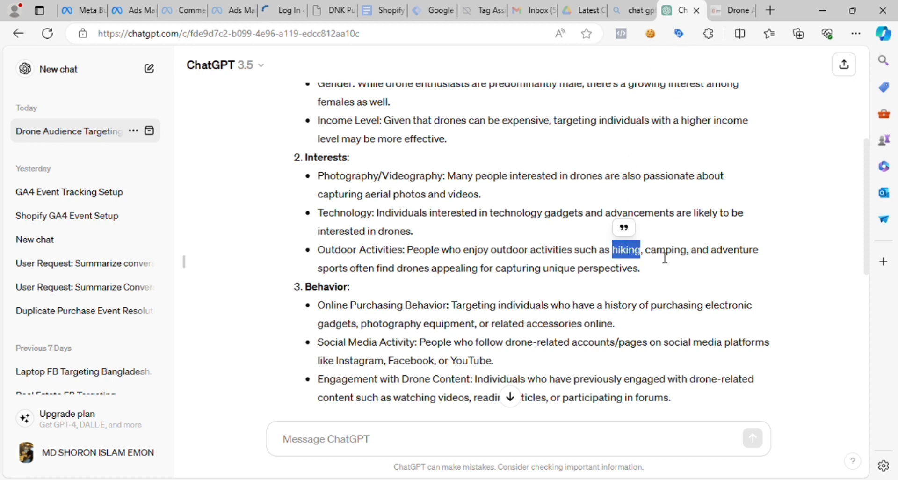
- Return to Ads Manager, search the detailed targeting for "hiking" and add the interest "hiking trails (hiking)"
{"action": "left_click", "coordinate": [94, 14]}
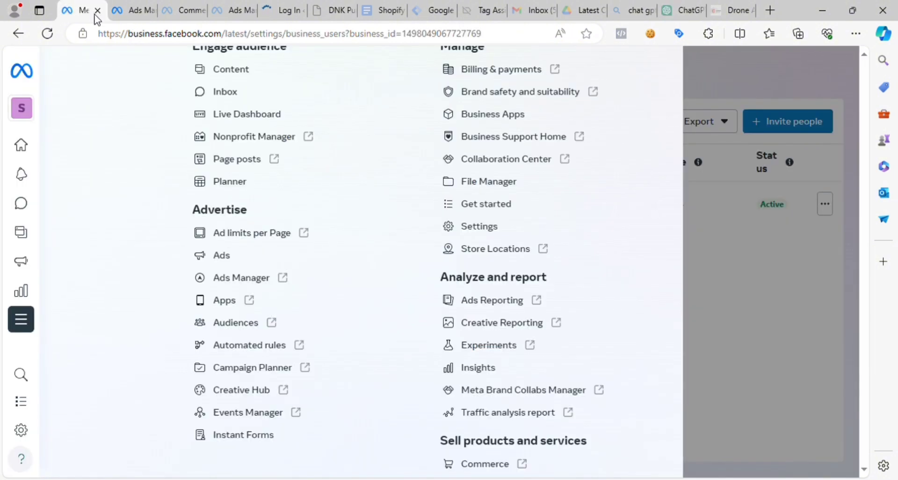
{"action": "left_click", "coordinate": [154, 6]}
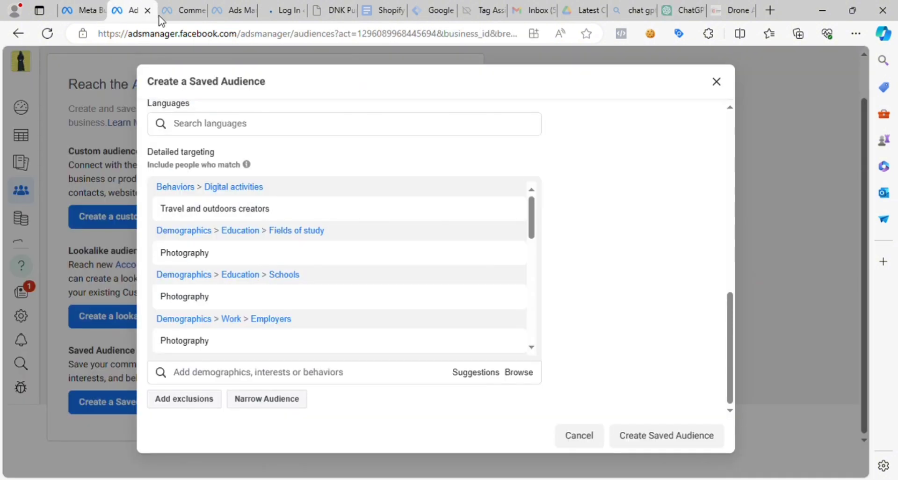
{"action": "left_click", "coordinate": [248, 378]}
{"action": "key", "text": "ctrl+v"}
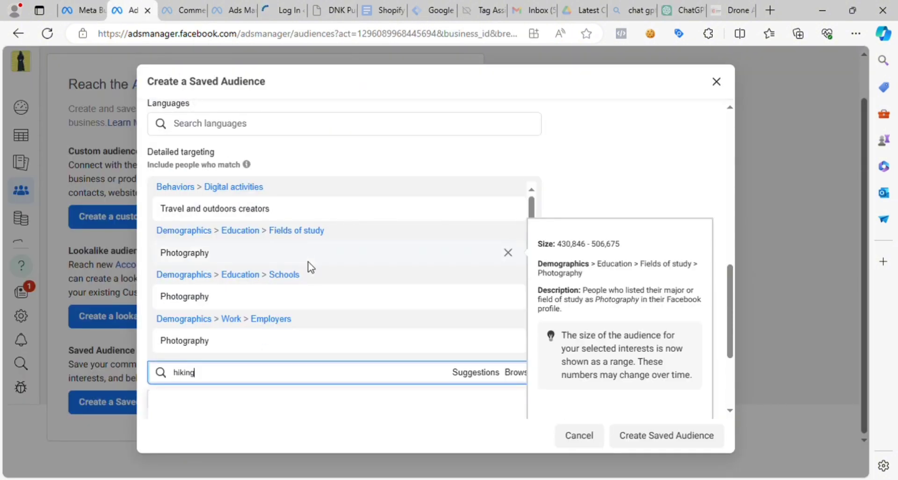
{"action": "scroll", "coordinate": [633, 293], "scroll_direction": "down", "scroll_amount": 2}
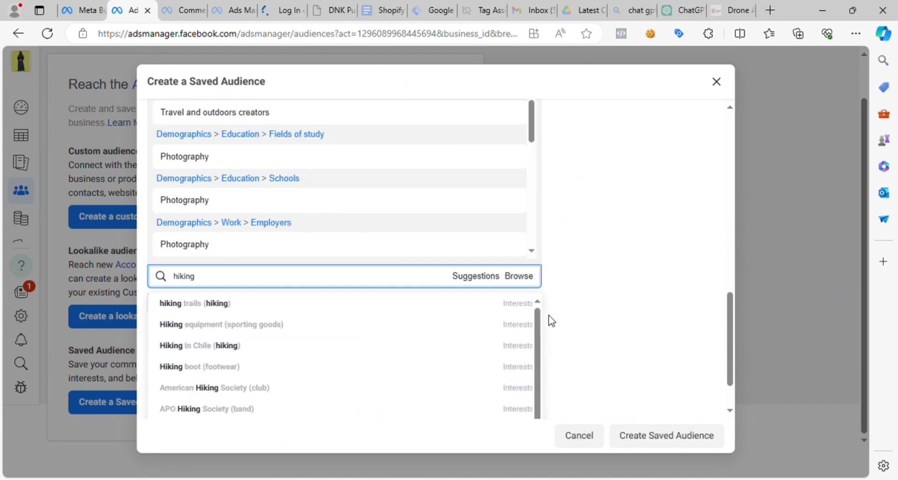
{"action": "mouse_move", "coordinate": [216, 310]}
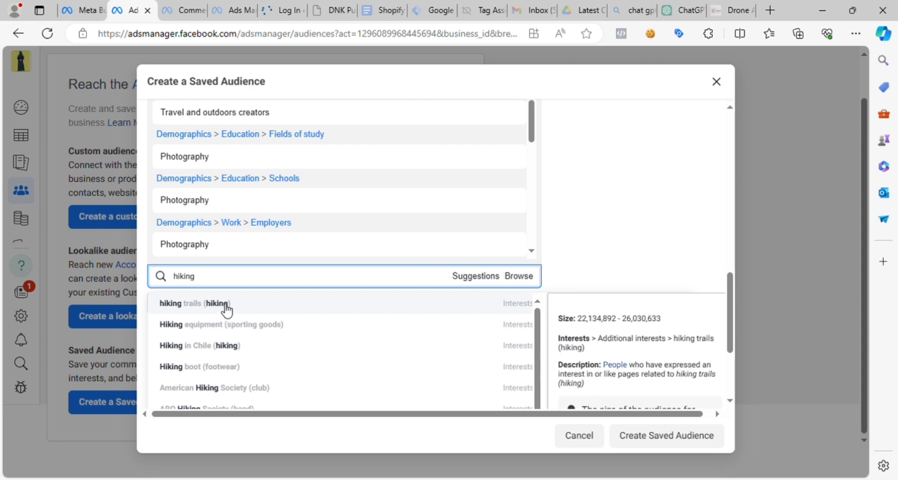
{"action": "left_click", "coordinate": [236, 309]}
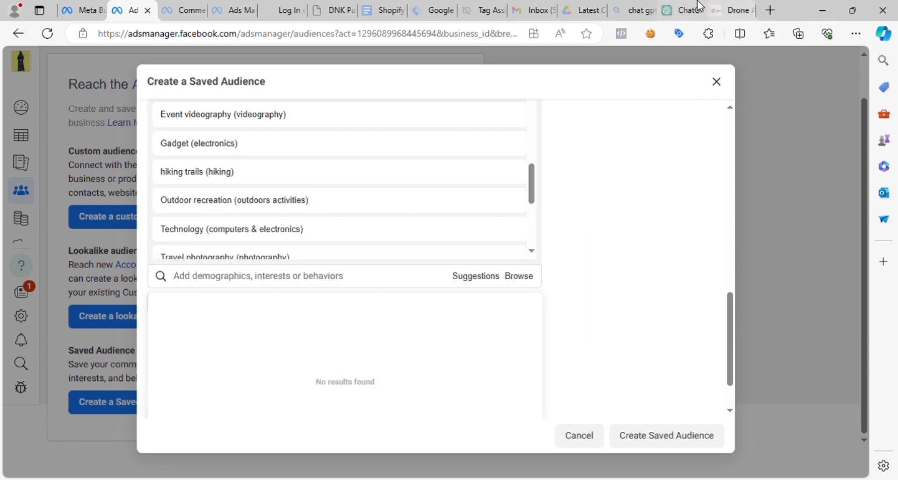
- Copy "camping" from ChatGPT's Outdoor Activities suggestion and add the interest "Camping (outdoors activities)" to the detailed targeting in Ads Manager
{"action": "left_click", "coordinate": [699, 6]}
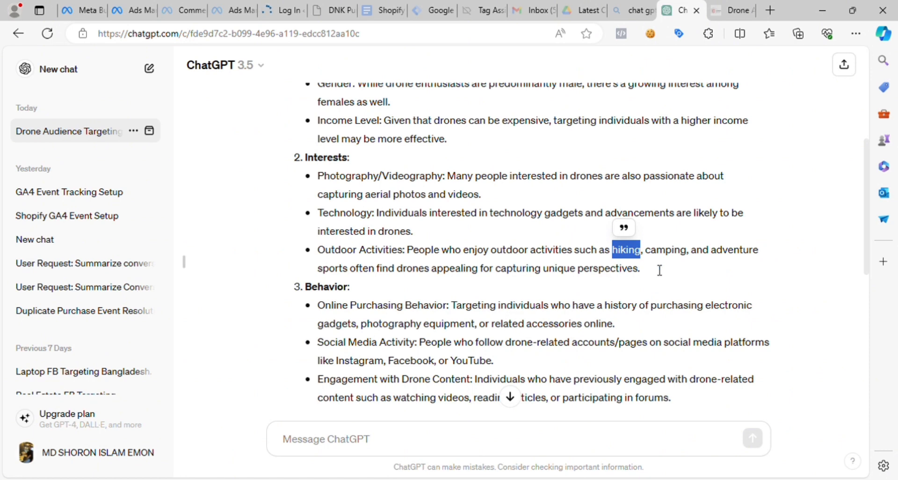
{"action": "left_click_drag", "start_coordinate": [646, 253], "coordinate": [689, 252]}
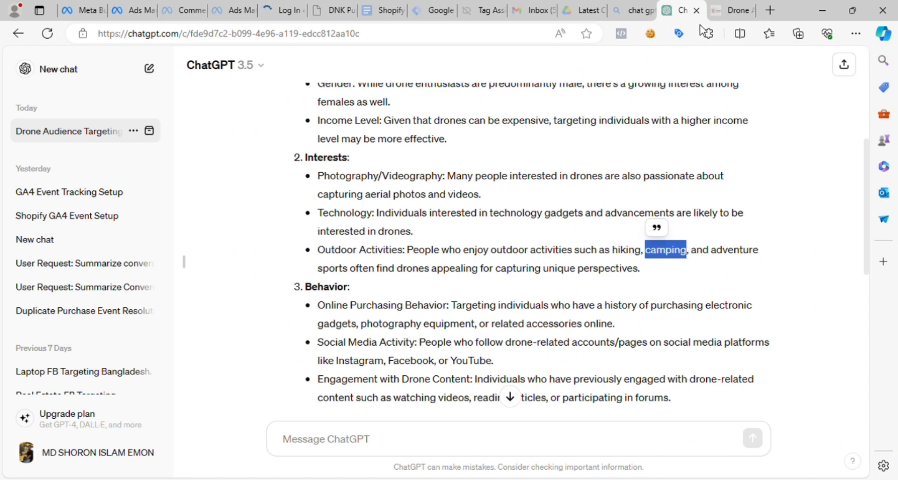
{"action": "left_click", "coordinate": [131, 10]}
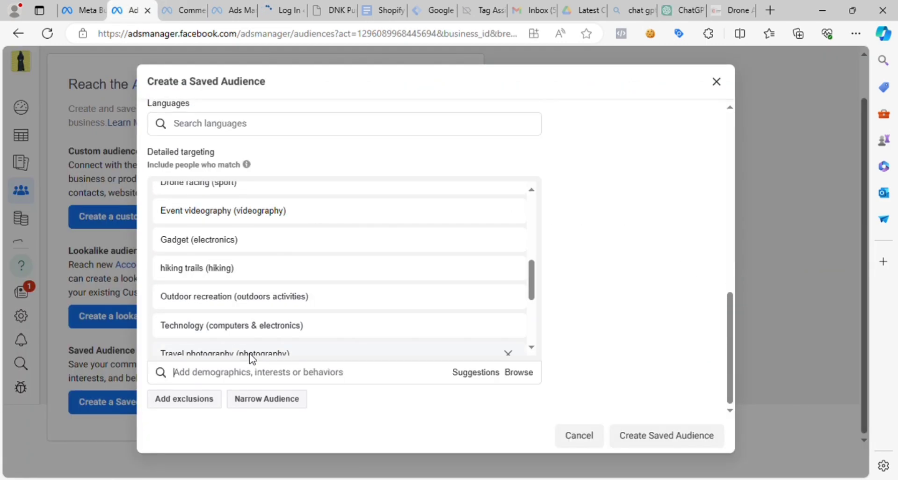
{"action": "left_click", "coordinate": [284, 379]}
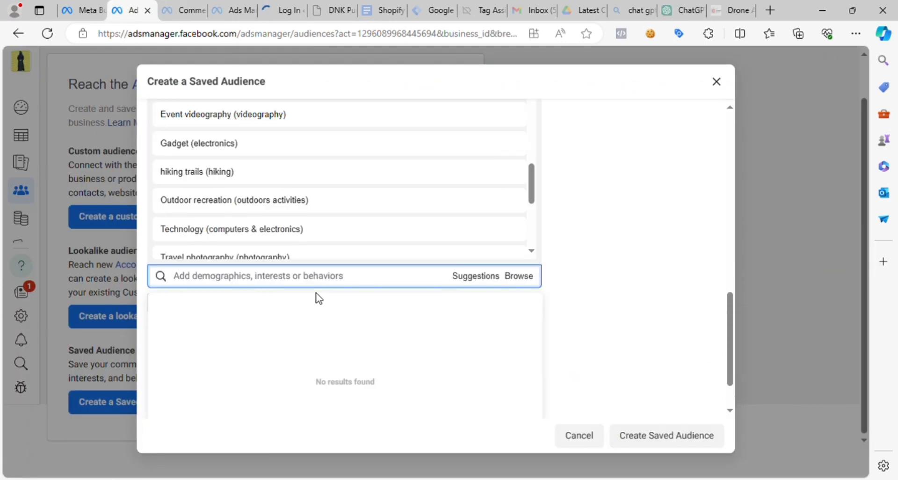
{"action": "type", "text": "camping"}
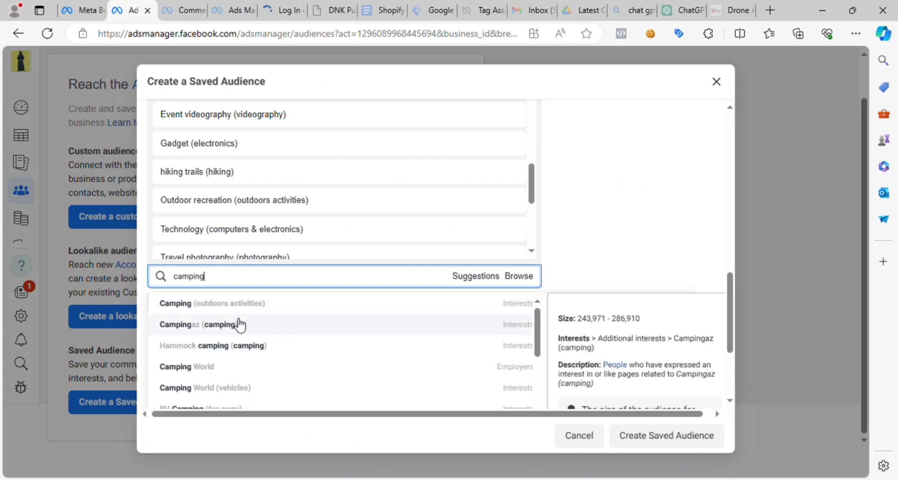
{"action": "left_click", "coordinate": [290, 308]}
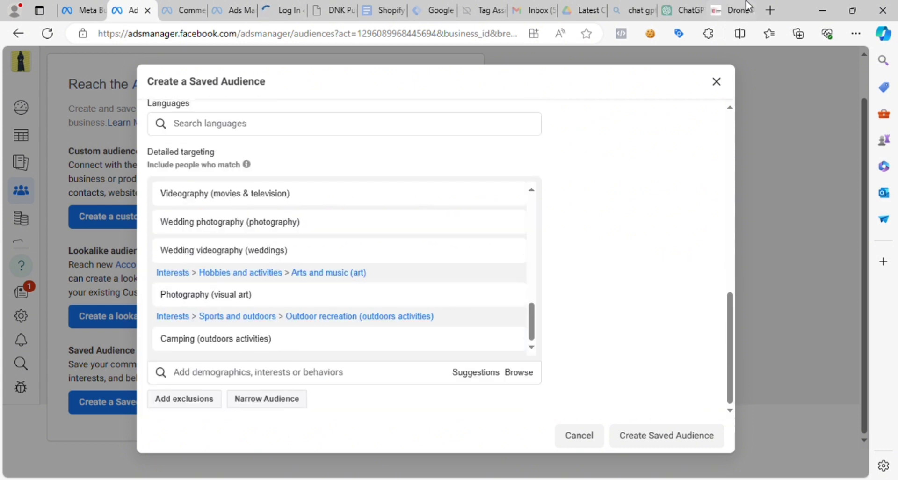
- Copy "adventure sport" from ChatGPT's Outdoor Activities suggestion and add the interest "Adventure racing (sport)" to the detailed targeting in Ads Manager
{"action": "left_click", "coordinate": [682, 10]}
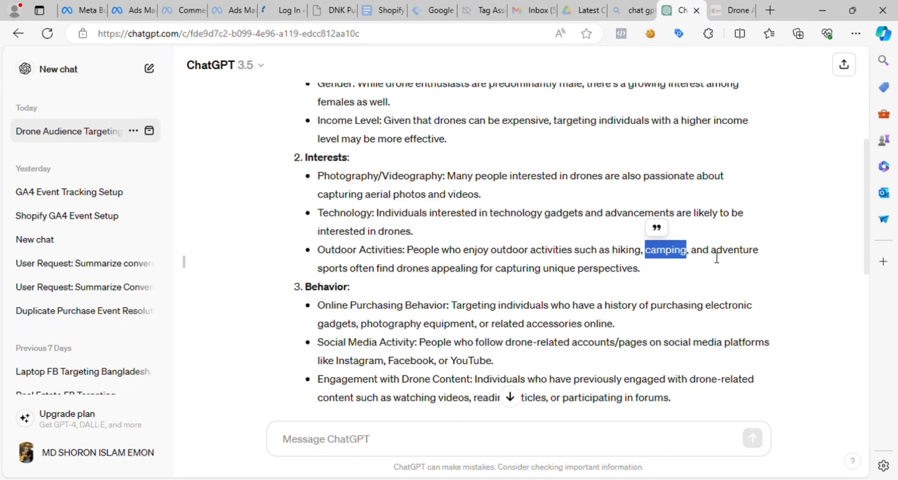
{"action": "left_click_drag", "start_coordinate": [716, 258], "coordinate": [351, 279]}
{"action": "key", "text": "ctrl+c"}
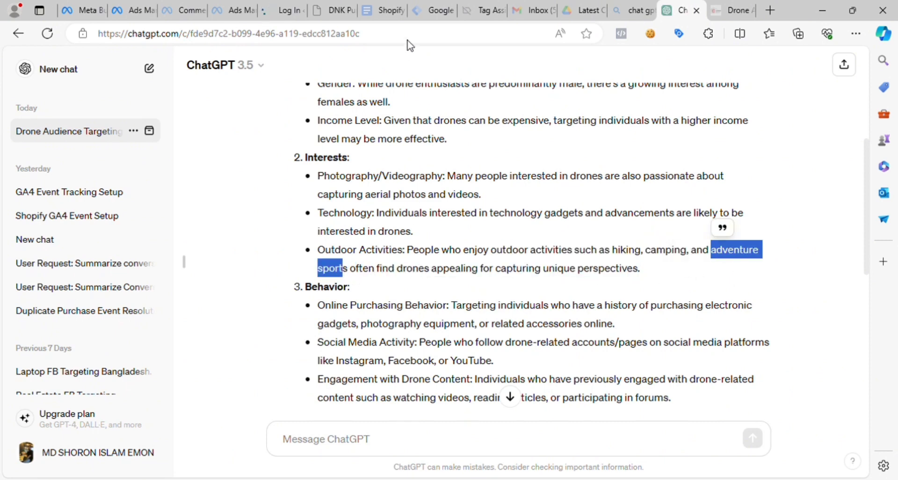
{"action": "left_click", "coordinate": [113, 6]}
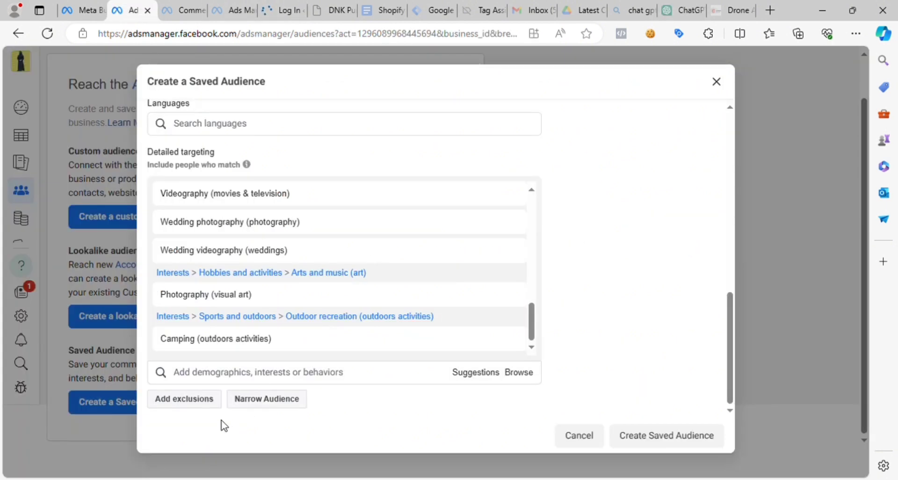
{"action": "left_click", "coordinate": [222, 371]}
{"action": "key", "text": "ctrl+v"}
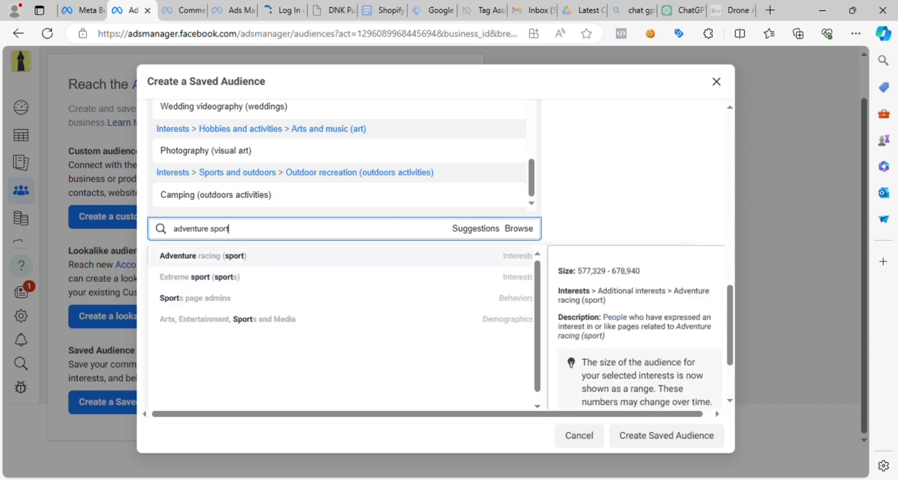
{"action": "left_click", "coordinate": [262, 267]}
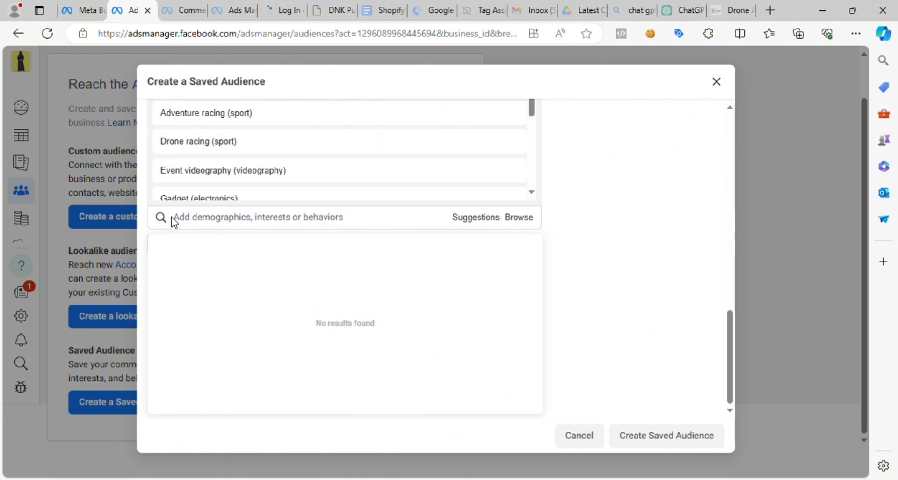
- Look over the added interests, switch to ChatGPT and reread its Interests section from Photography/Videography to Outdoor Activities
{"action": "scroll", "coordinate": [357, 168], "scroll_direction": "down", "scroll_amount": 3}
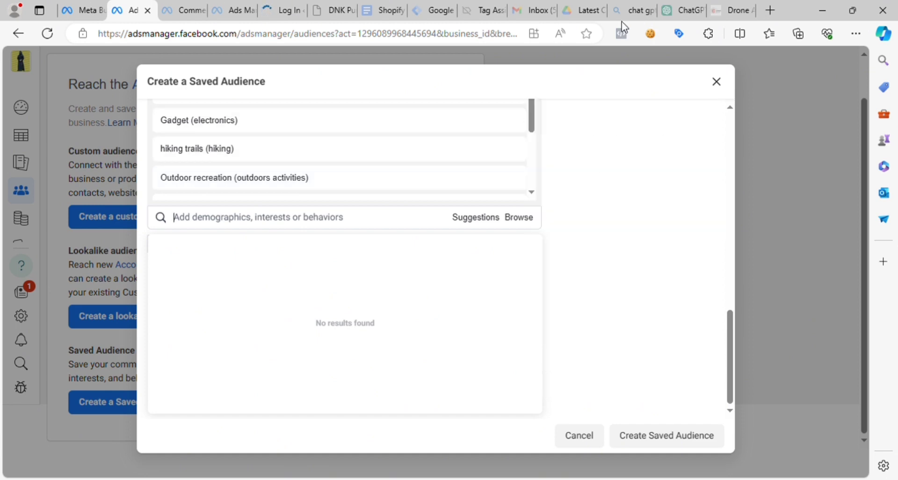
{"action": "left_click", "coordinate": [686, 10]}
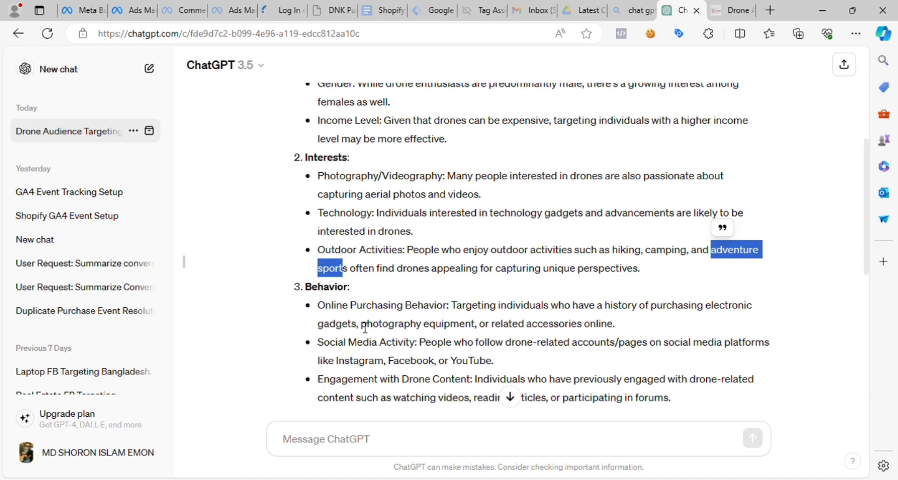
{"action": "left_click_drag", "start_coordinate": [313, 162], "coordinate": [633, 278]}
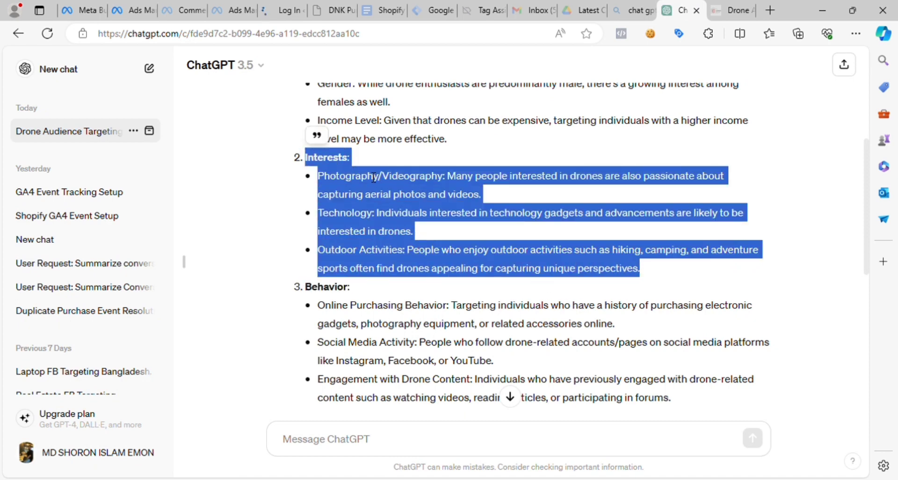
{"action": "left_click_drag", "start_coordinate": [297, 161], "coordinate": [653, 281]}
{"action": "left_click", "coordinate": [475, 246]}
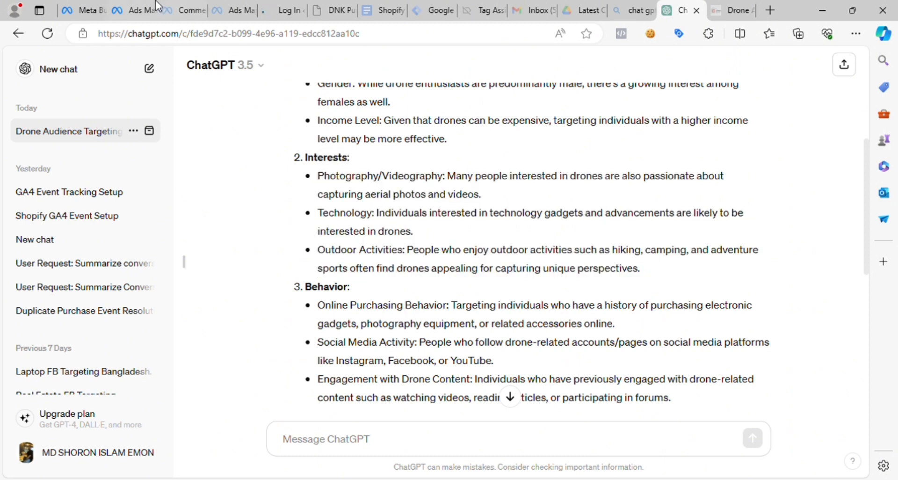
- Return to Ads Manager and review the detailed targeting entries grouped under behaviors, demographics and additional interests
{"action": "left_click", "coordinate": [134, 11]}
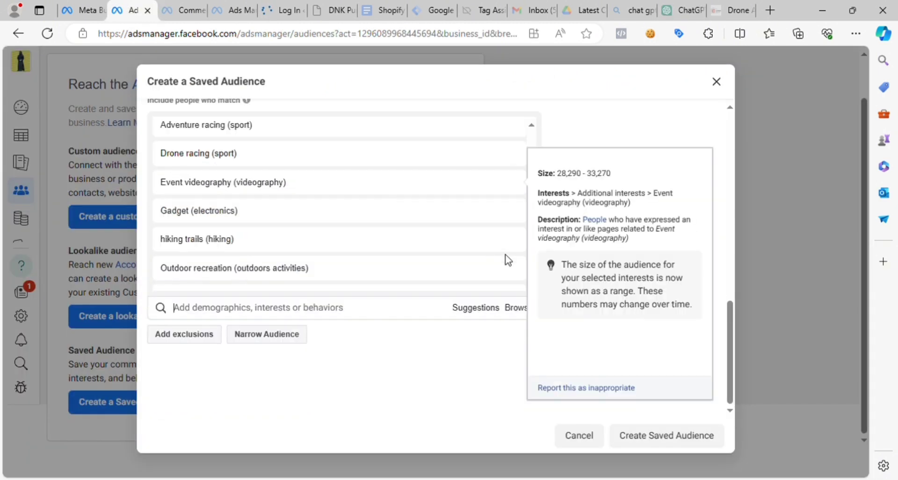
{"action": "scroll", "coordinate": [507, 259], "scroll_direction": "down", "scroll_amount": 2}
{"action": "scroll", "coordinate": [575, 187], "scroll_direction": "up", "scroll_amount": 3}
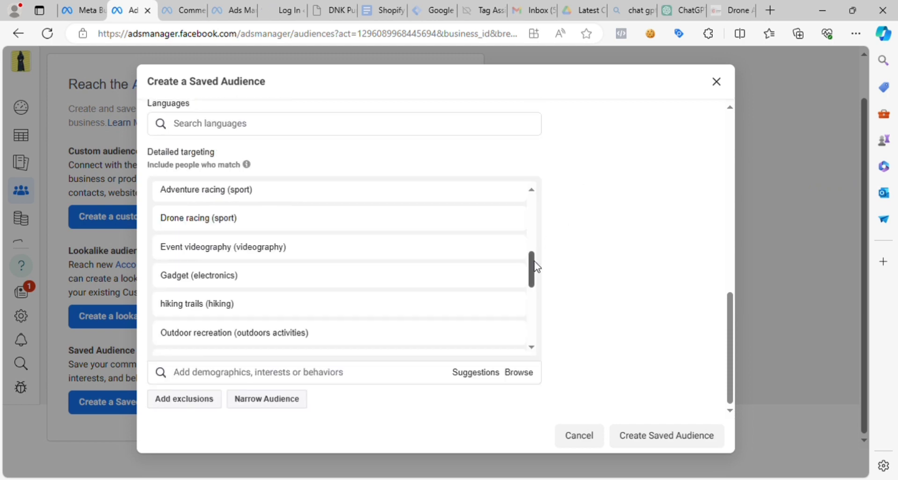
{"action": "left_click_drag", "start_coordinate": [535, 262], "coordinate": [532, 175]}
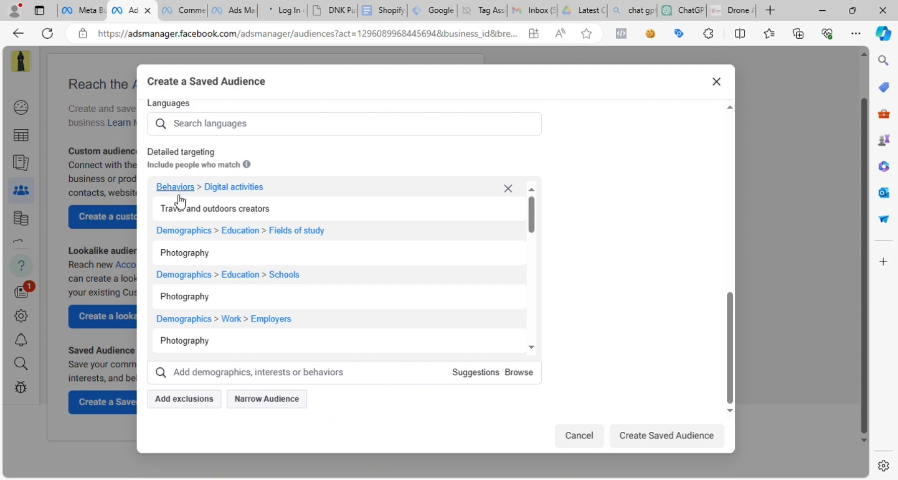
{"action": "scroll", "coordinate": [186, 288], "scroll_direction": "down", "scroll_amount": 1}
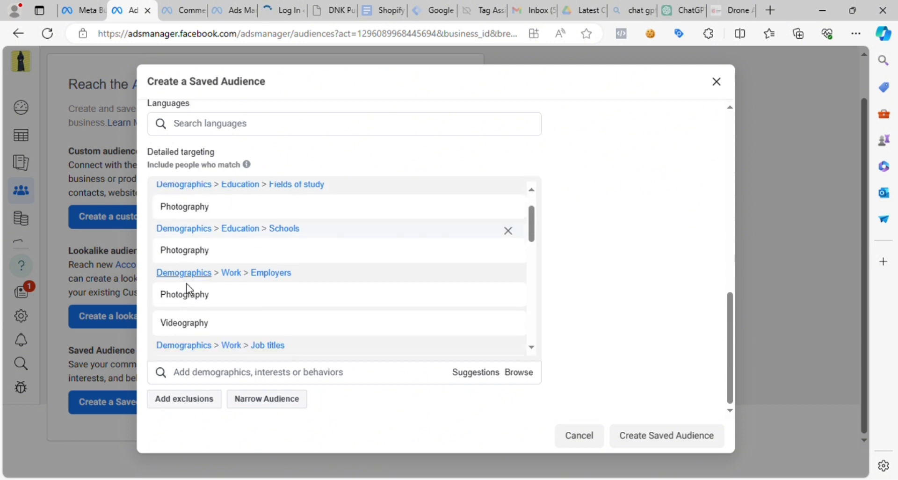
{"action": "scroll", "coordinate": [187, 287], "scroll_direction": "down", "scroll_amount": 3}
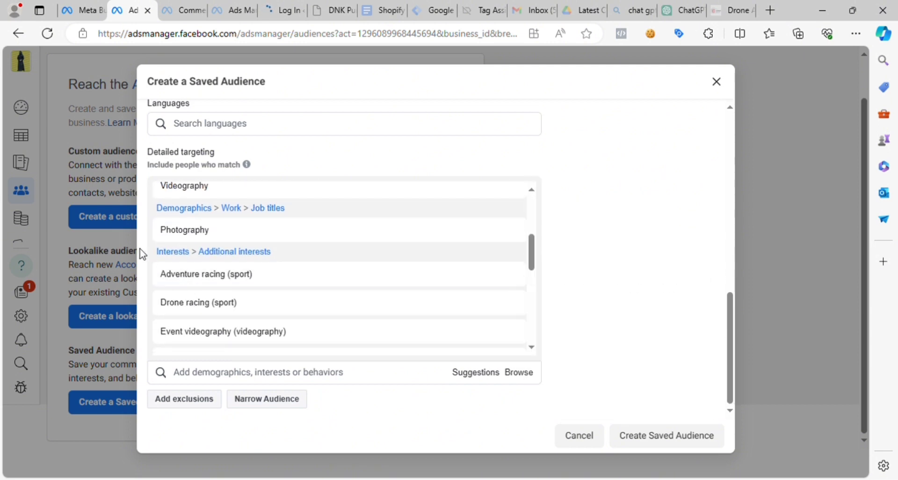
{"action": "left_click_drag", "start_coordinate": [143, 251], "coordinate": [378, 279]}
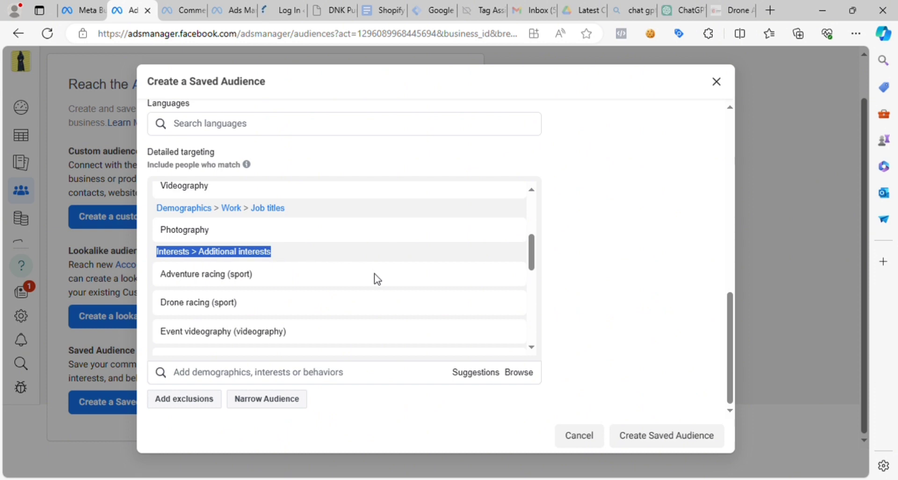
{"action": "left_click", "coordinate": [623, 267]}
- Switch to ChatGPT and read the Online Purchasing Behavior suggestion in the Behavior section, including the electronic gadgets and photography equipment details
{"action": "left_click", "coordinate": [685, 10]}
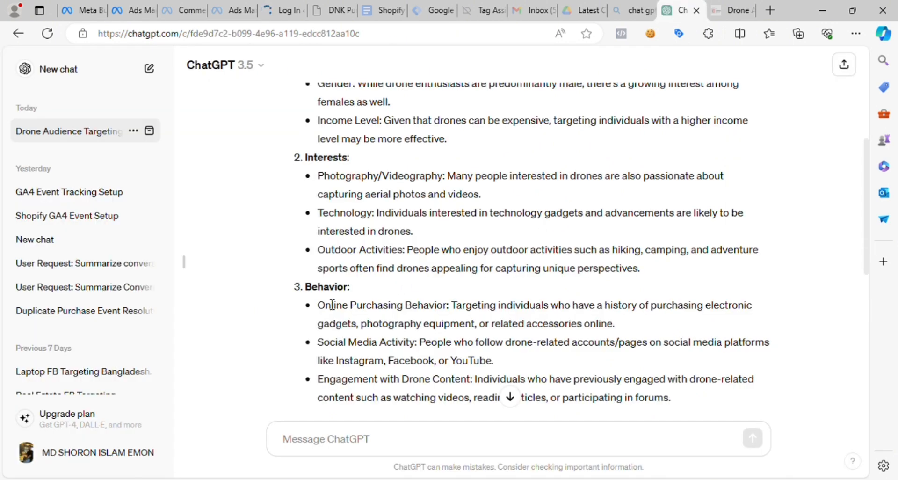
{"action": "scroll", "coordinate": [332, 304], "scroll_direction": "down", "scroll_amount": 3}
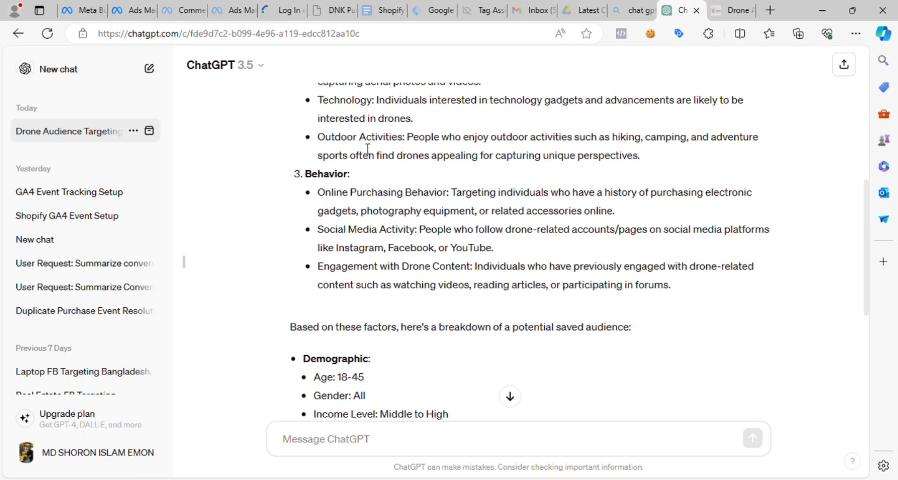
{"action": "left_click_drag", "start_coordinate": [657, 162], "coordinate": [316, 136]}
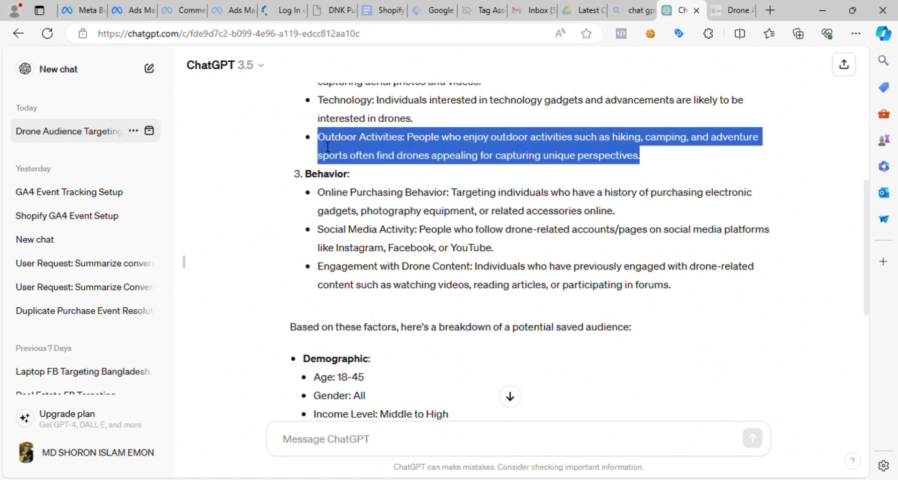
{"action": "left_click", "coordinate": [320, 200]}
{"action": "left_click_drag", "start_coordinate": [317, 194], "coordinate": [454, 201]}
{"action": "left_click", "coordinate": [609, 202]}
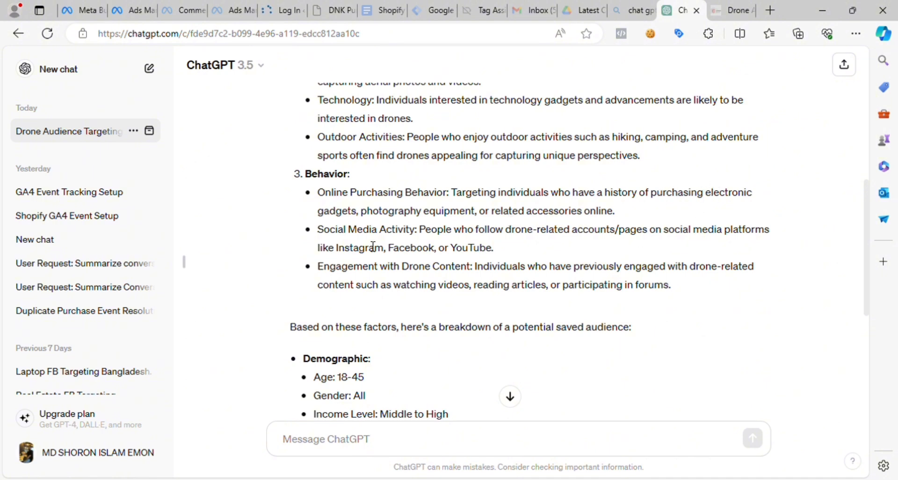
{"action": "left_click_drag", "start_coordinate": [706, 195], "coordinate": [445, 201]}
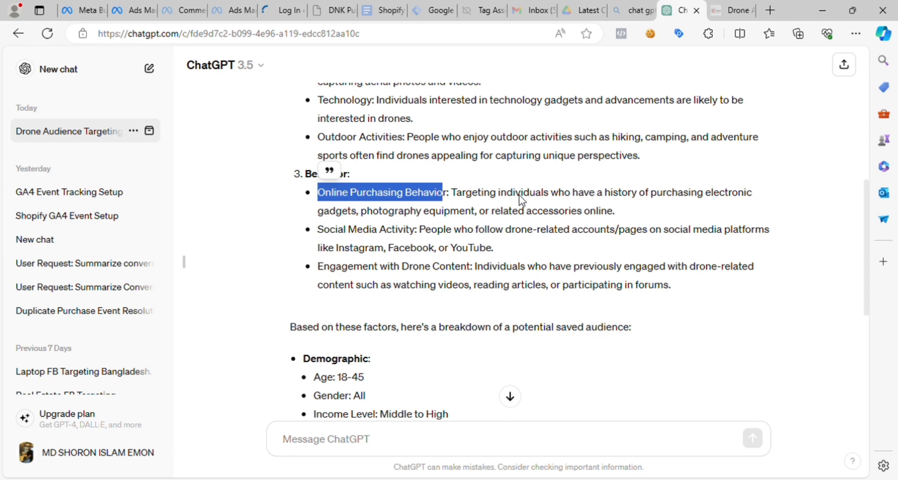
{"action": "left_click", "coordinate": [659, 197]}
{"action": "left_click_drag", "start_coordinate": [651, 197], "coordinate": [746, 197]}
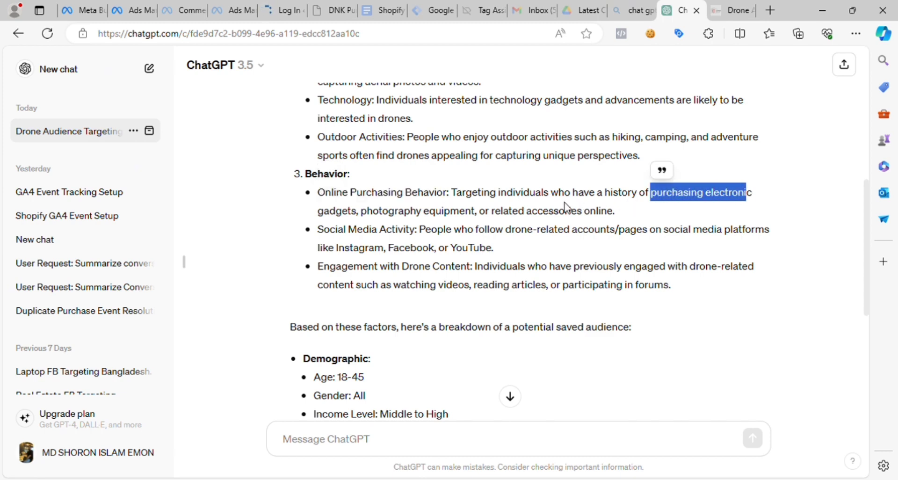
{"action": "left_click_drag", "start_coordinate": [320, 228], "coordinate": [480, 216]}
{"action": "left_click", "coordinate": [358, 216]}
{"action": "left_click", "coordinate": [379, 253]}
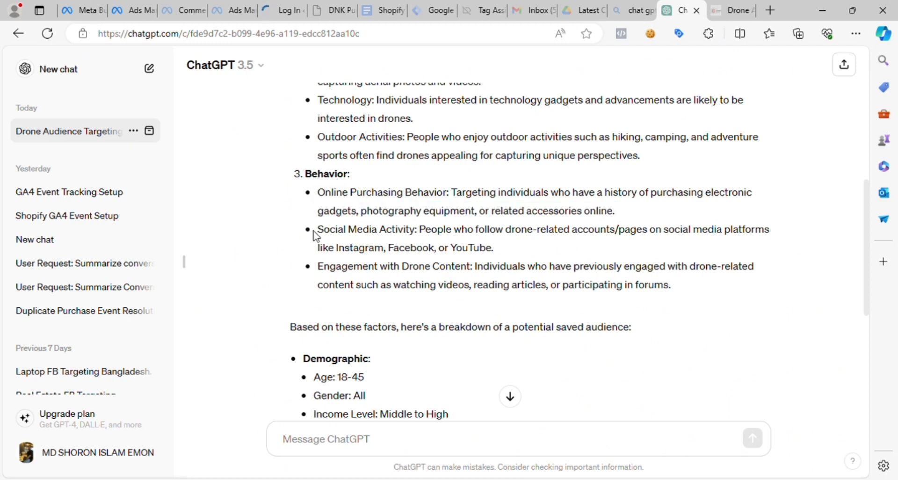
- Read ChatGPT's Social Media Activity and Engagement with Drone Content suggestions in the Behavior section
{"action": "left_click_drag", "start_coordinate": [317, 230], "coordinate": [415, 230]}
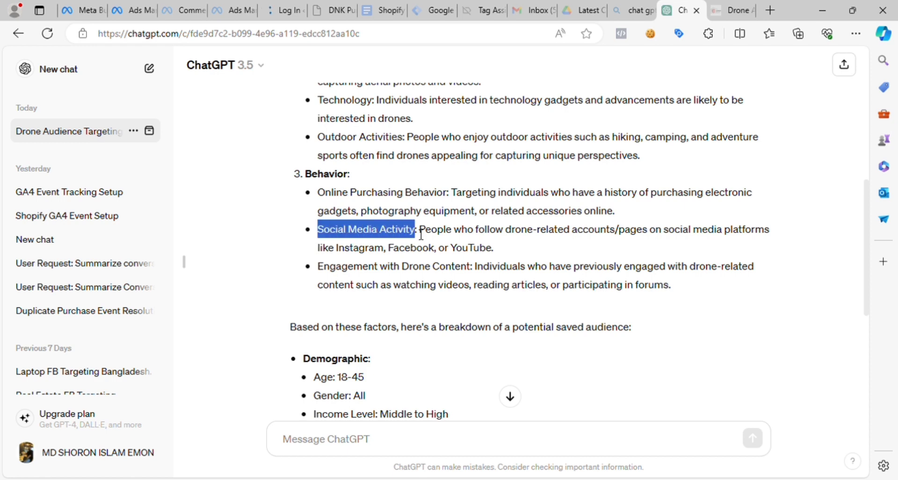
{"action": "left_click", "coordinate": [519, 234]}
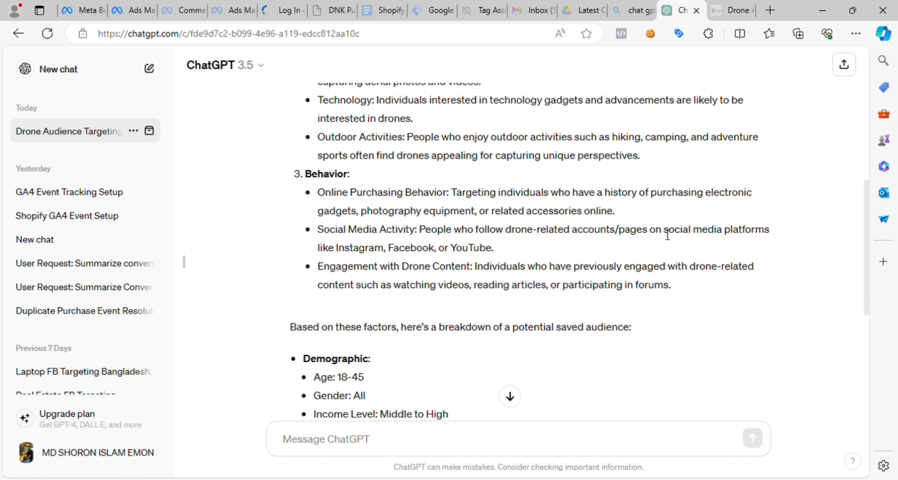
{"action": "mouse_move", "coordinate": [500, 259]}
{"action": "left_mouse_down"}
{"action": "mouse_move", "coordinate": [318, 220]}
{"action": "mouse_move", "coordinate": [318, 231]}
{"action": "mouse_move", "coordinate": [411, 247]}
{"action": "mouse_move", "coordinate": [501, 246]}
{"action": "left_mouse_up"}
{"action": "left_click", "coordinate": [381, 255]}
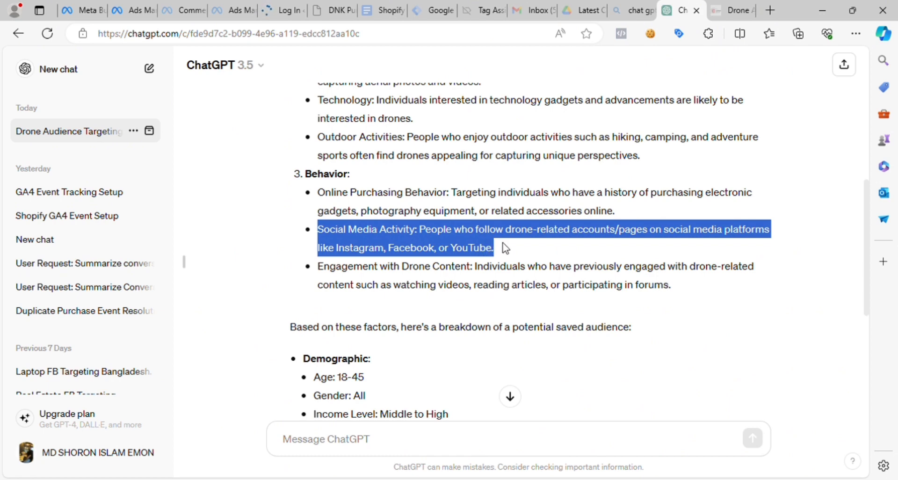
{"action": "left_click", "coordinate": [471, 240]}
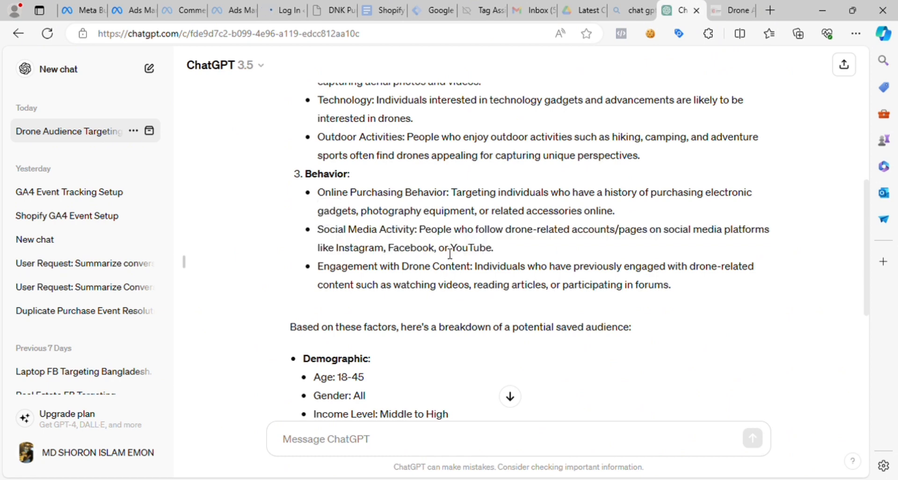
{"action": "left_click_drag", "start_coordinate": [315, 266], "coordinate": [693, 287]}
{"action": "left_click", "coordinate": [621, 283]}
- Review ChatGPT's closing breakdown of the potential saved audience by demographic, interests and behavior, along with its final paragraph
{"action": "scroll", "coordinate": [451, 312], "scroll_direction": "down", "scroll_amount": 2}
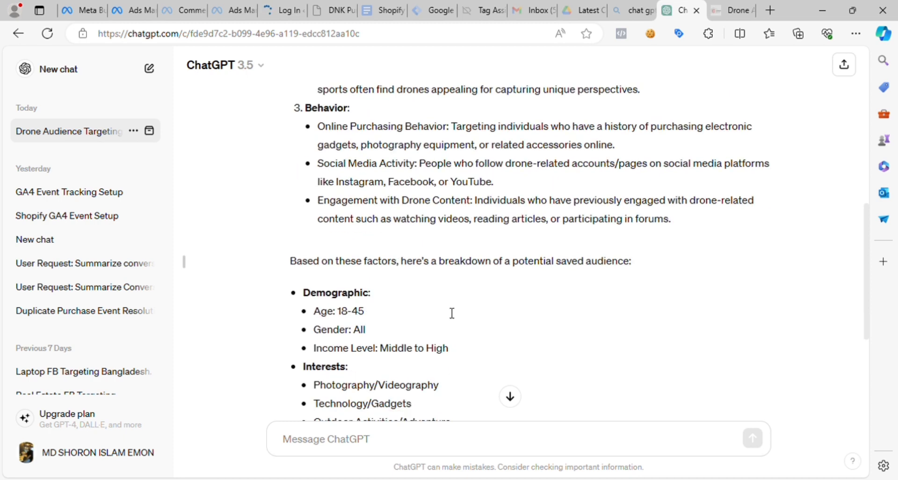
{"action": "scroll", "coordinate": [576, 189], "scroll_direction": "down", "scroll_amount": 3}
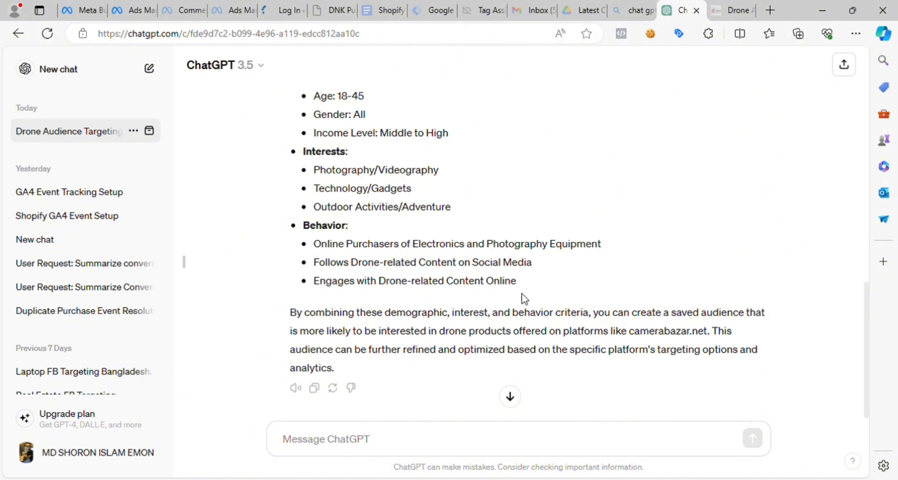
{"action": "left_click_drag", "start_coordinate": [513, 312], "coordinate": [271, 157]}
{"action": "left_click", "coordinate": [367, 188]}
{"action": "scroll", "coordinate": [400, 294], "scroll_direction": "up", "scroll_amount": 1}
{"action": "scroll", "coordinate": [389, 321], "scroll_direction": "up", "scroll_amount": 1}
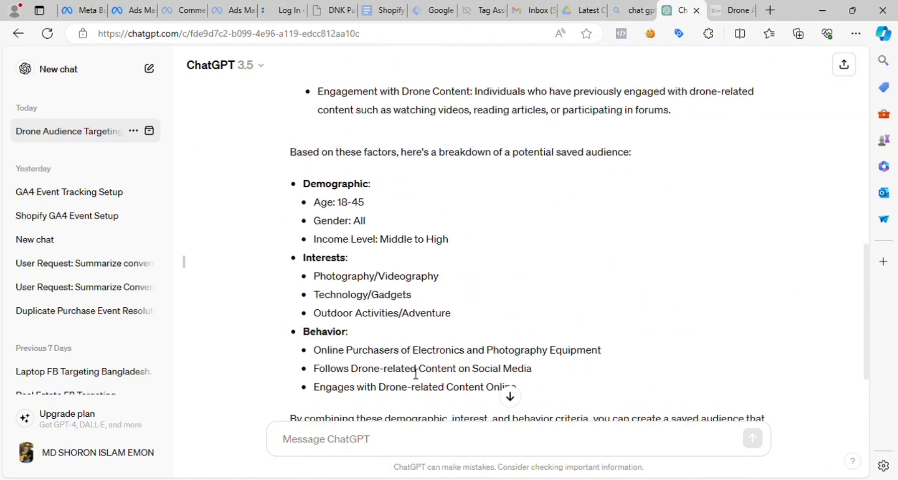
{"action": "scroll", "coordinate": [655, 369], "scroll_direction": "down", "scroll_amount": 2}
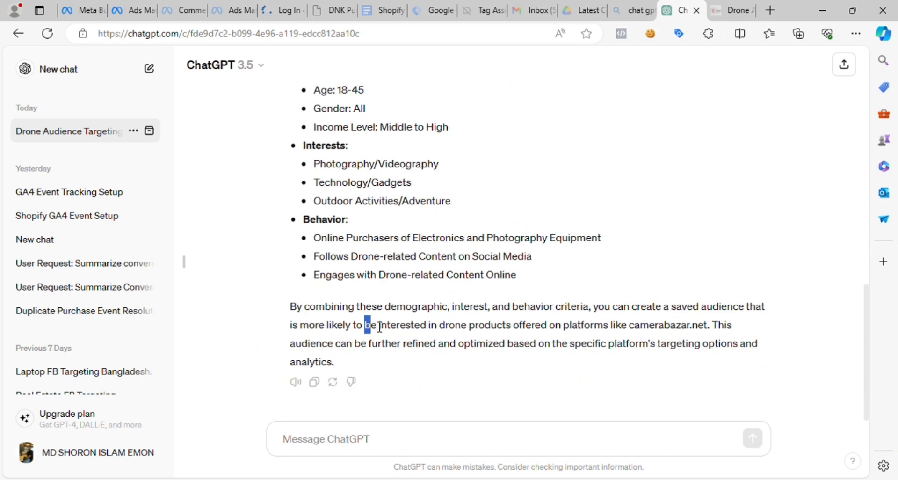
{"action": "left_click_drag", "start_coordinate": [364, 324], "coordinate": [763, 354]}
{"action": "left_click", "coordinate": [479, 316]}
- Ask ChatGPT to "make another audience with more detail targeting"
{"action": "left_click", "coordinate": [356, 449]}
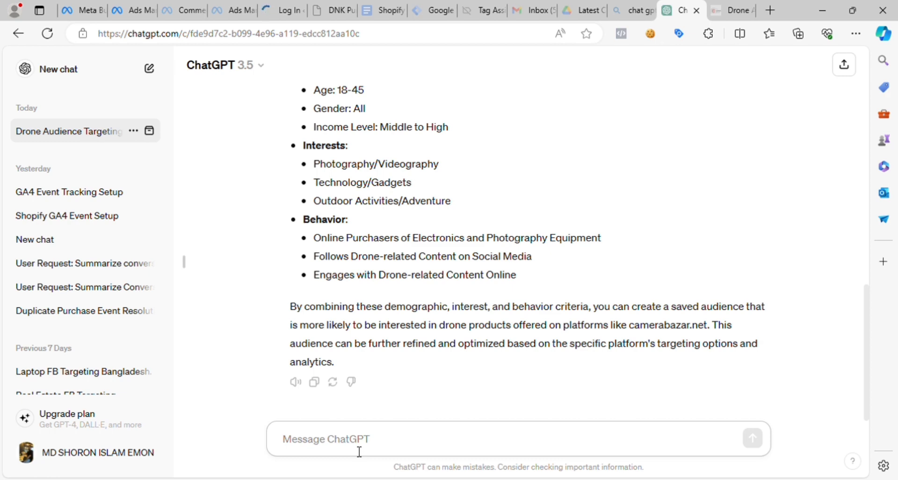
{"action": "type", "text": "make"}
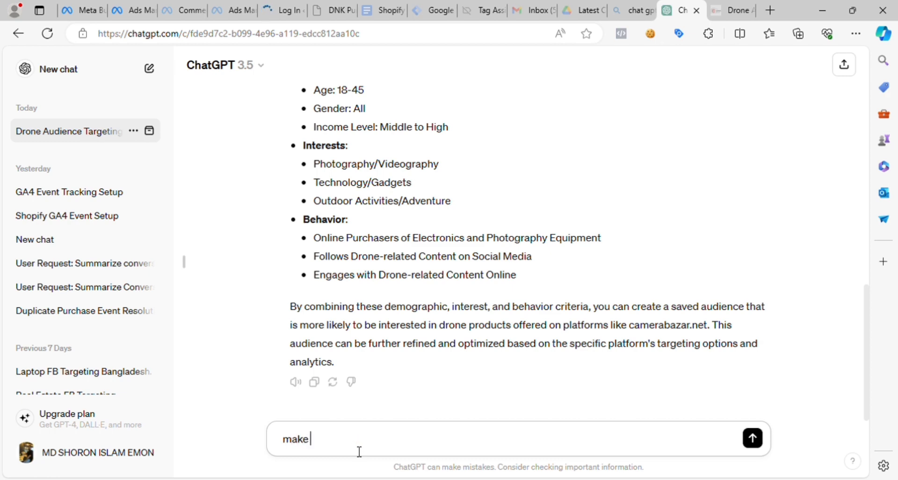
{"action": "type", "text": " another audien"}
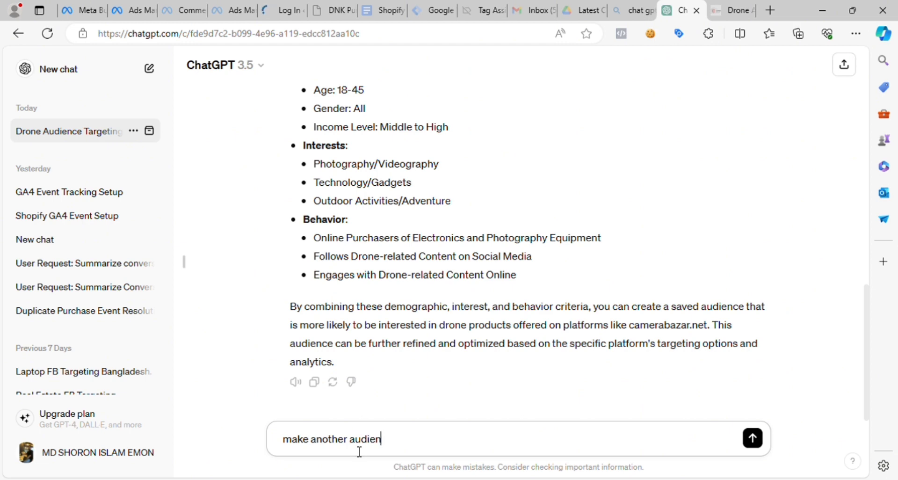
{"action": "type", "text": "ce with more t"}
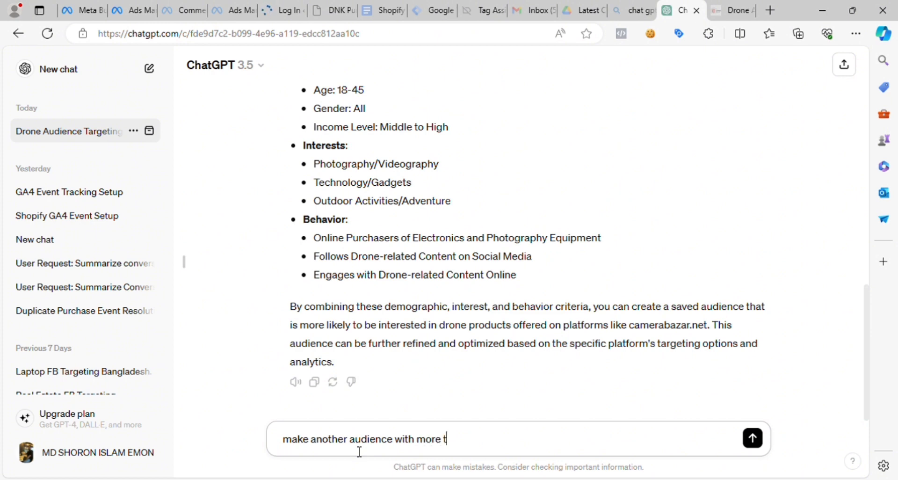
{"action": "key", "text": "BackSpace"}
{"action": "type", "text": "detail targeting"}
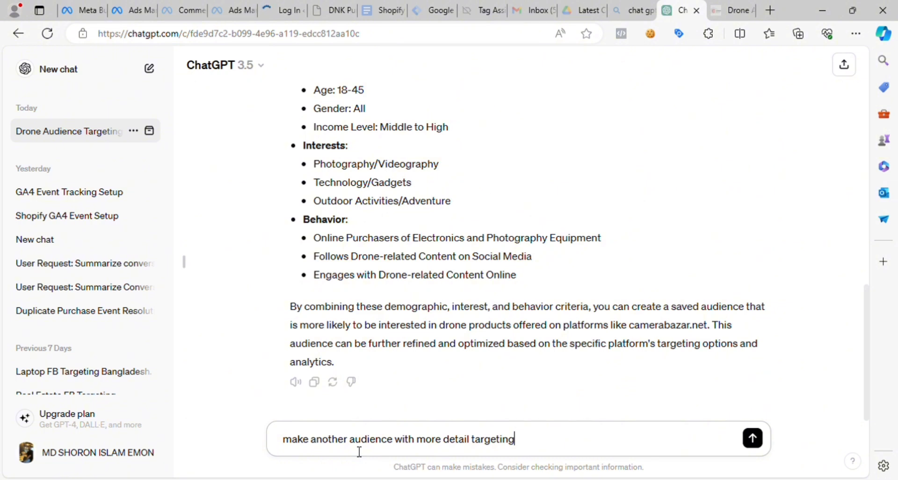
{"action": "key", "text": "Return"}
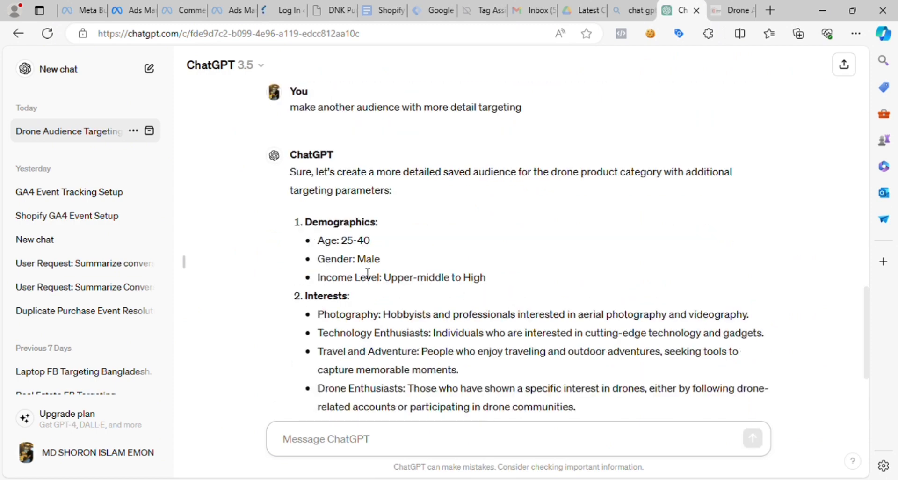
- Read through ChatGPT's more detailed audience suggestion, covering demographics, interests, behavior and additional detail
{"action": "scroll", "coordinate": [368, 273], "scroll_direction": "down", "scroll_amount": 8}
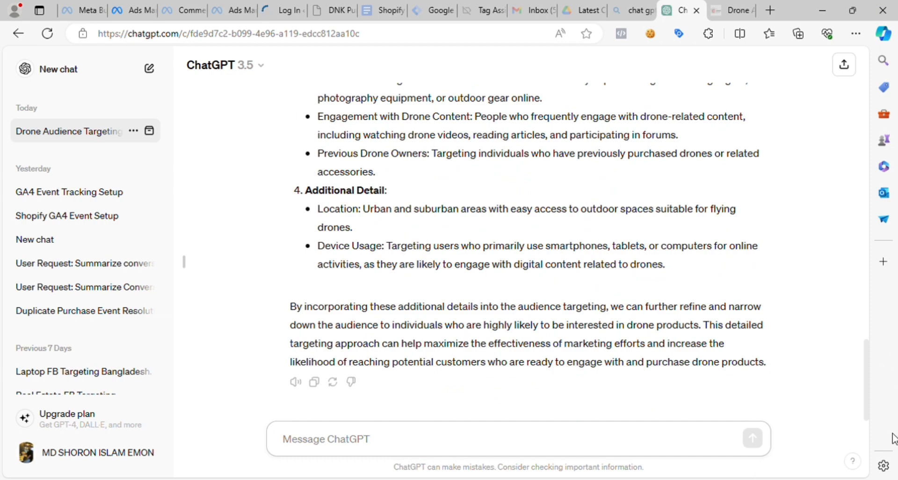
{"action": "scroll", "coordinate": [870, 397], "scroll_direction": "up", "scroll_amount": 5}
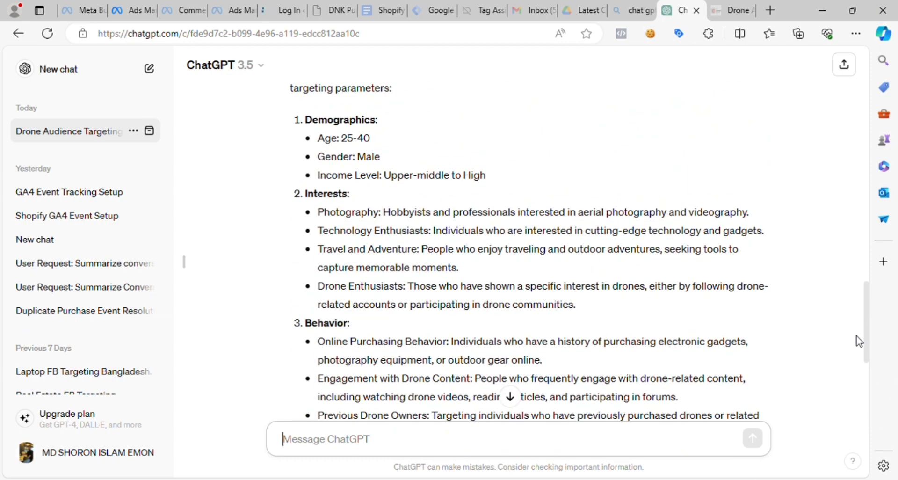
{"action": "scroll", "coordinate": [863, 342], "scroll_direction": "down", "scroll_amount": 3}
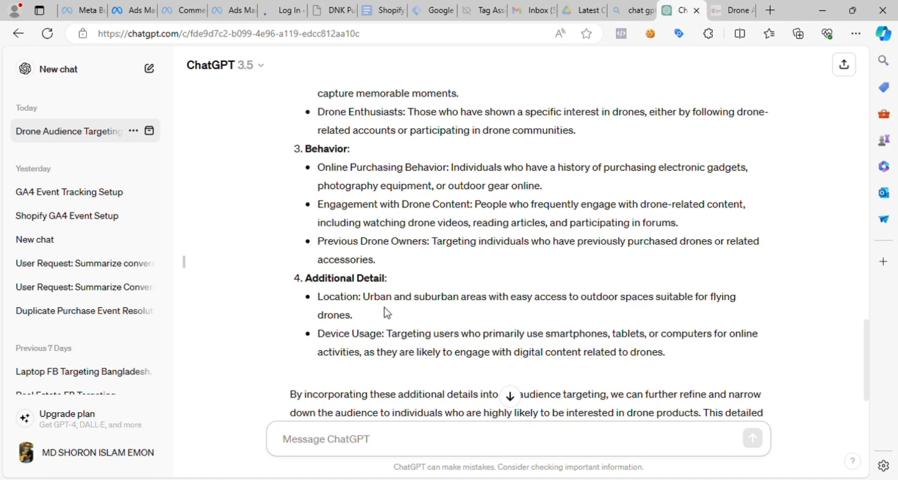
{"action": "scroll", "coordinate": [525, 284], "scroll_direction": "down", "scroll_amount": 2}
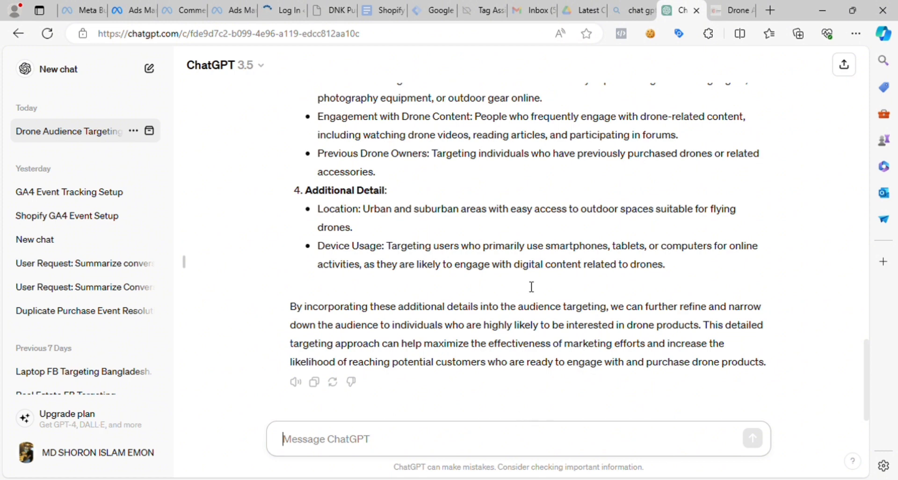
{"action": "scroll", "coordinate": [515, 255], "scroll_direction": "up", "scroll_amount": 1}
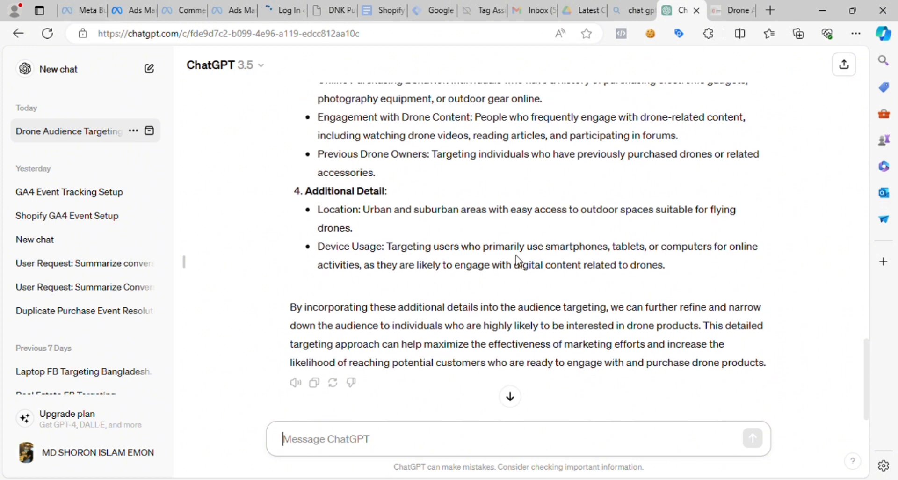
{"action": "scroll", "coordinate": [515, 255], "scroll_direction": "down", "scroll_amount": 1}
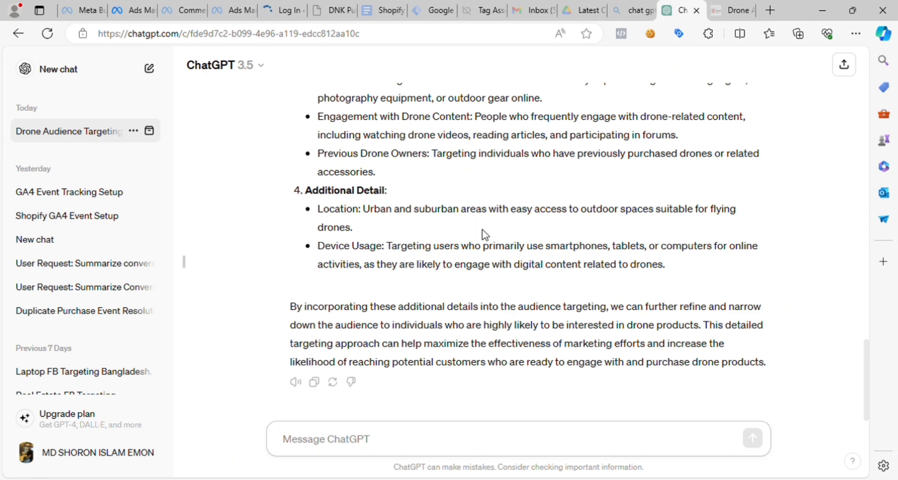
- Switch to Ads Manager and add the Content Creator job title to the saved audience's detailed targeting
{"action": "left_click", "coordinate": [120, 6]}
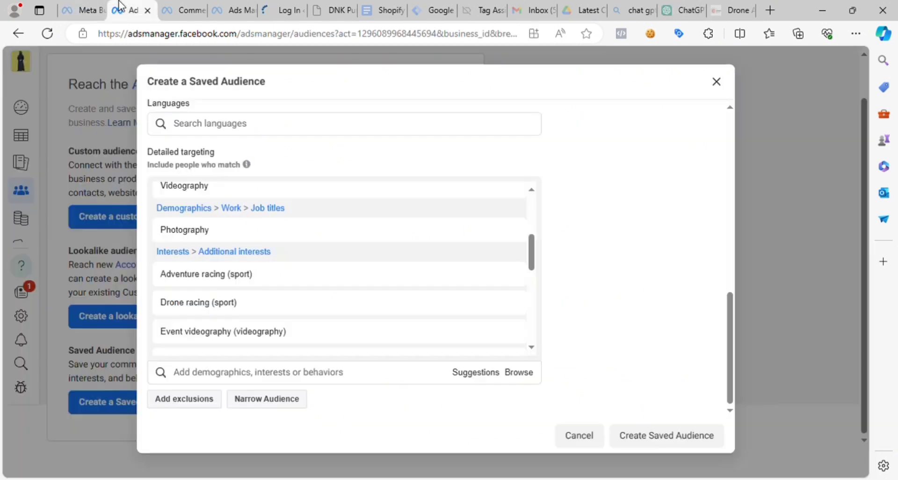
{"action": "left_click", "coordinate": [226, 376]}
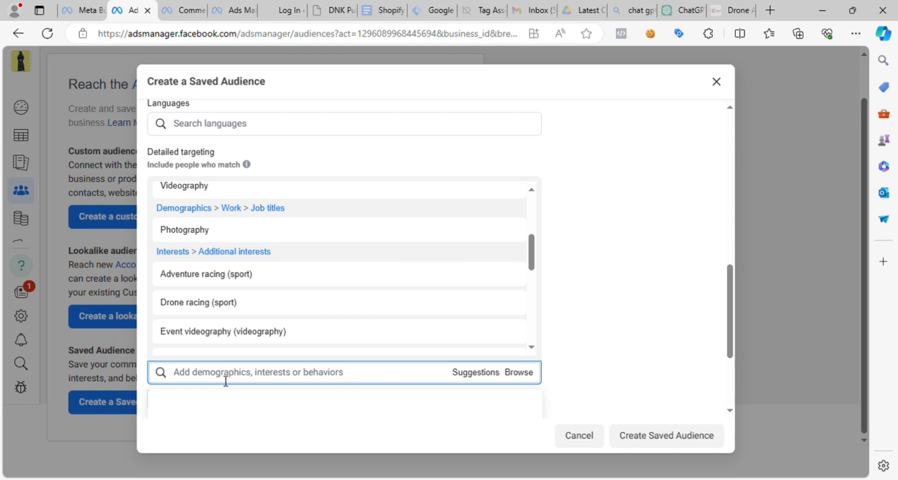
{"action": "type", "text": "c"}
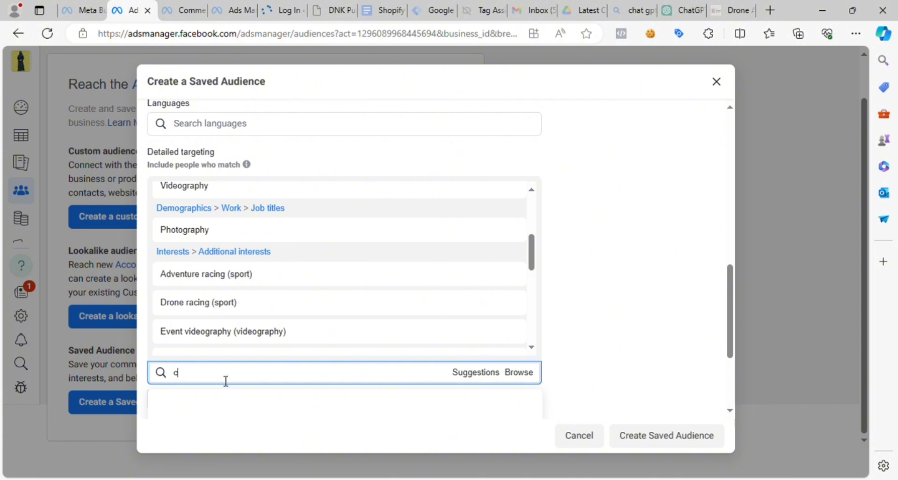
{"action": "type", "text": "ontent"}
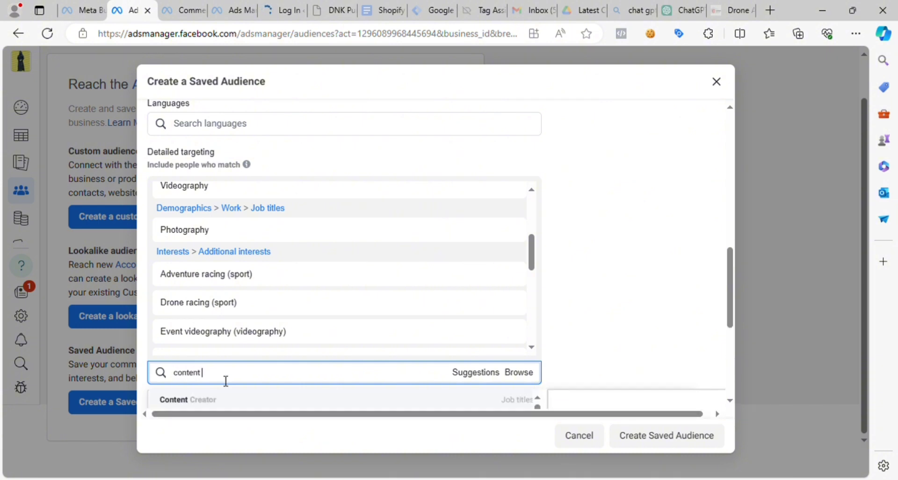
{"action": "scroll", "coordinate": [633, 297], "scroll_direction": "down", "scroll_amount": 1}
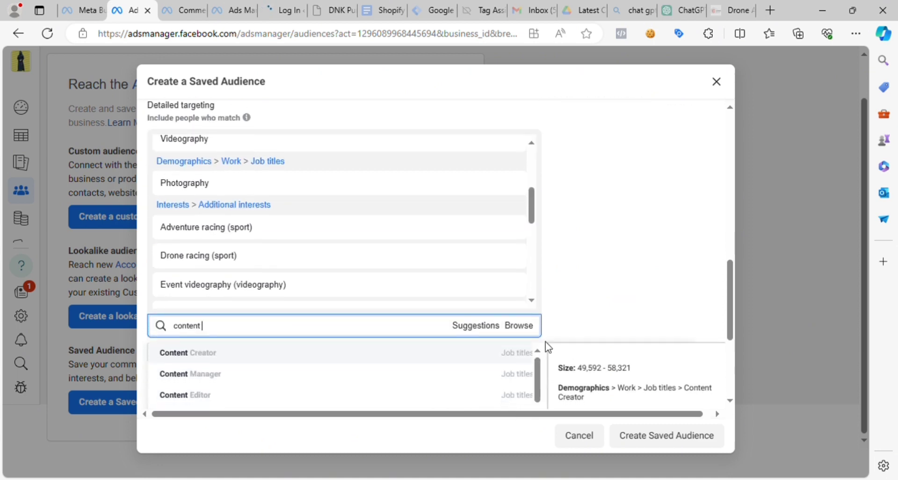
{"action": "left_click", "coordinate": [250, 357]}
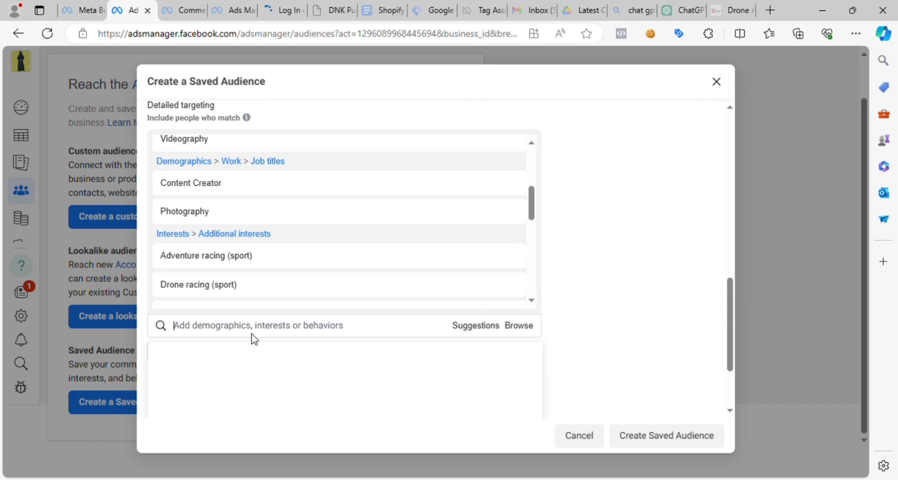
- Add the Youtuber employer entry to the saved audience's detailed targeting
{"action": "left_click", "coordinate": [255, 335]}
{"action": "type", "text": "y"}
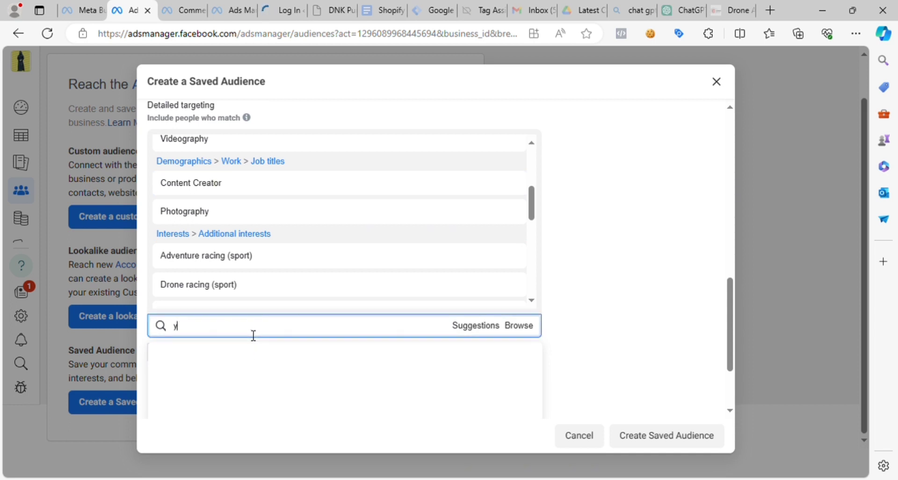
{"action": "type", "text": "outuber"}
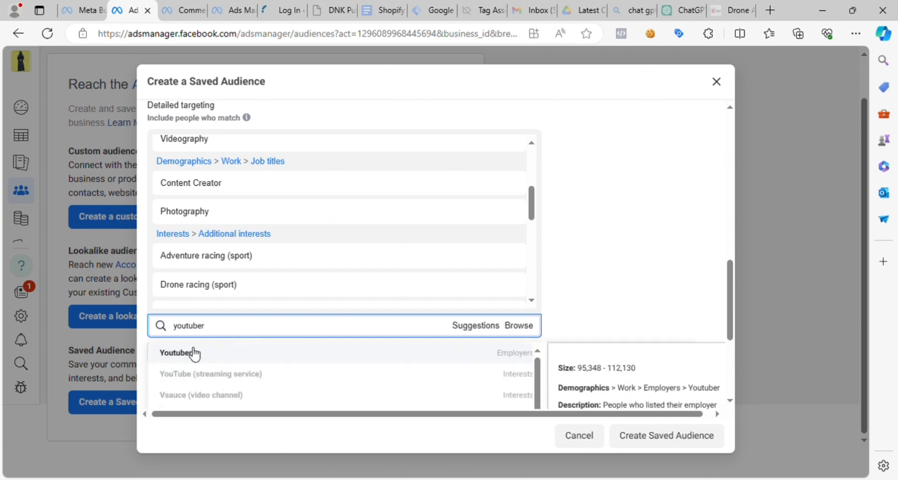
{"action": "left_click", "coordinate": [242, 357]}
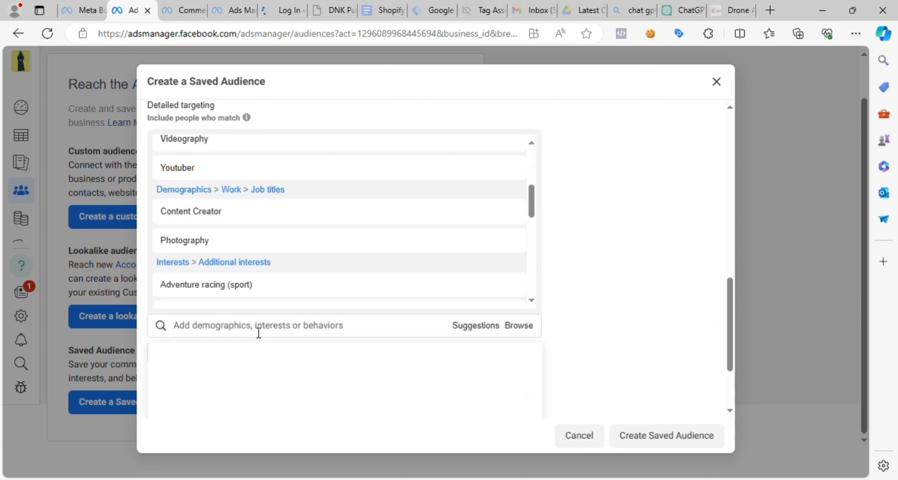
- Review the saved audience's estimated size and the audience details summary, including location, age, gender and targeting matches
{"action": "mouse_move", "coordinate": [296, 295]}
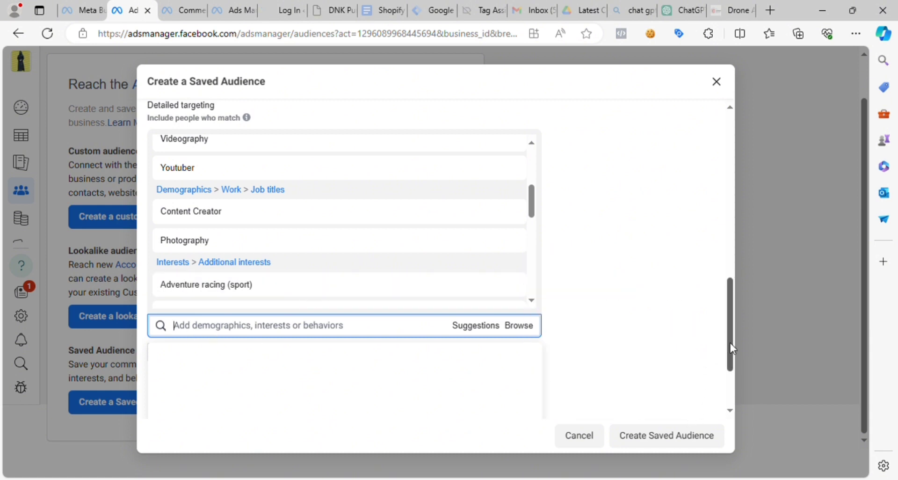
{"action": "left_click_drag", "start_coordinate": [732, 348], "coordinate": [725, 149]}
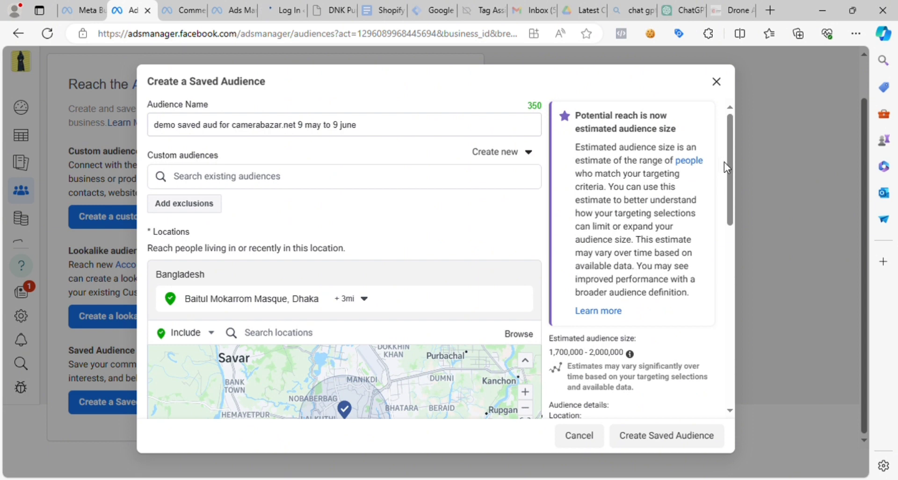
{"action": "left_click_drag", "start_coordinate": [725, 173], "coordinate": [697, 202]}
{"action": "left_click", "coordinate": [597, 346]}
{"action": "left_click_drag", "start_coordinate": [549, 353], "coordinate": [568, 356]}
{"action": "left_click", "coordinate": [589, 360]}
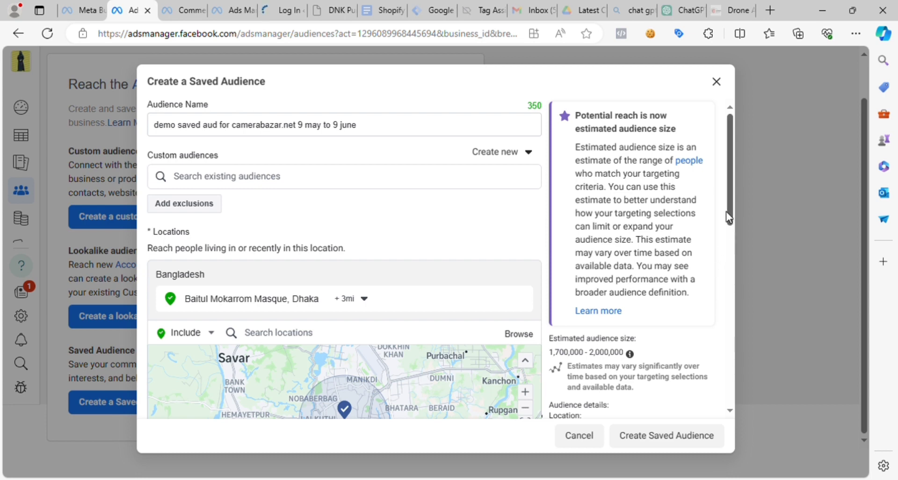
{"action": "left_click_drag", "start_coordinate": [725, 211], "coordinate": [732, 188]}
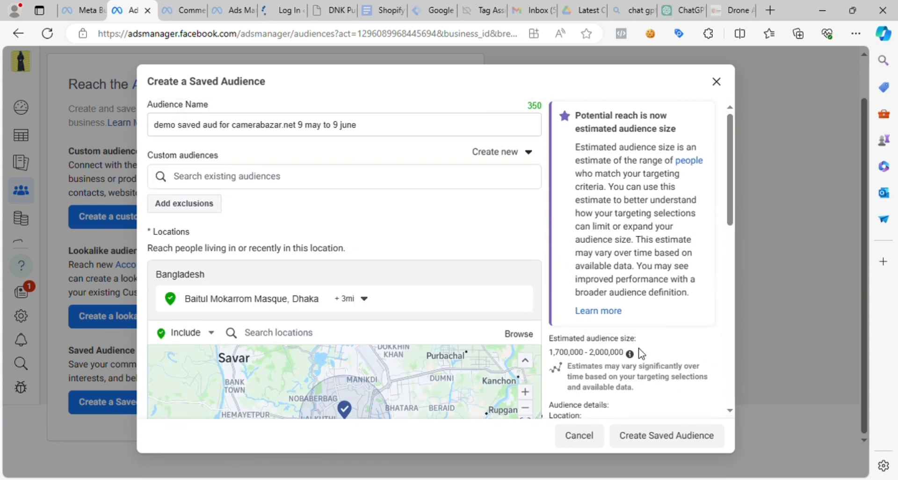
{"action": "left_click_drag", "start_coordinate": [732, 203], "coordinate": [731, 210]}
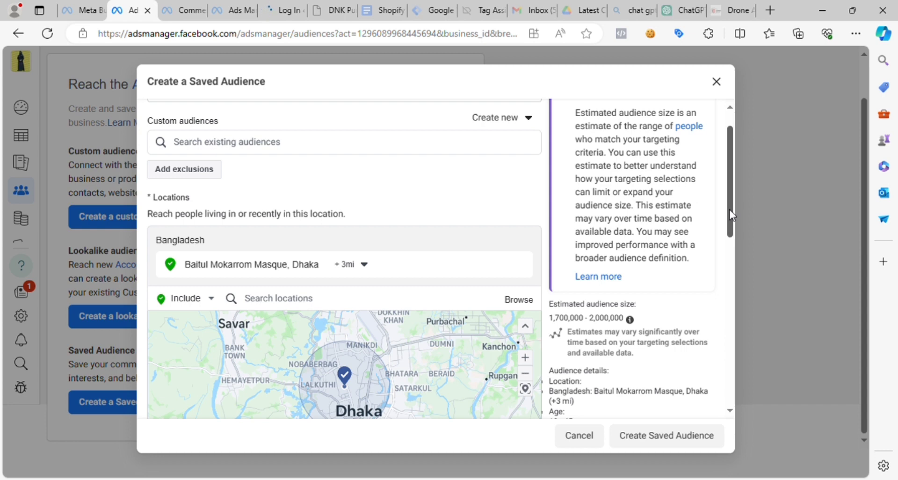
{"action": "left_click_drag", "start_coordinate": [728, 209], "coordinate": [728, 189]}
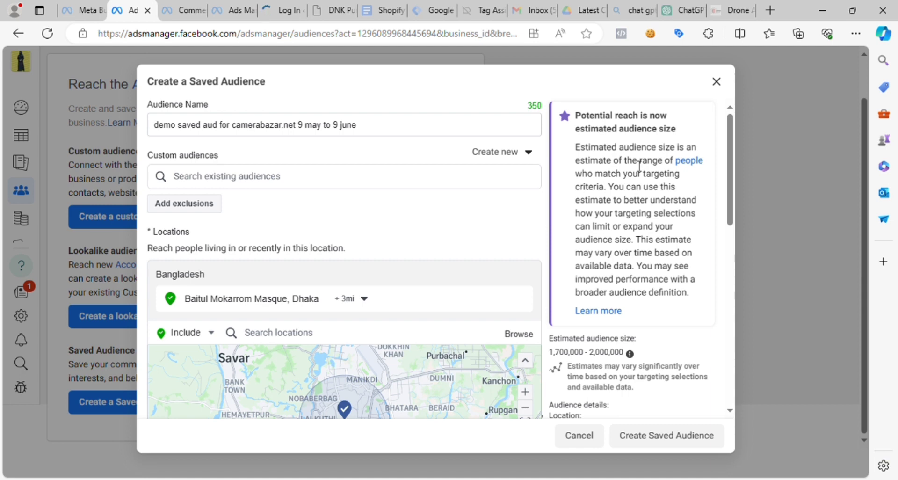
{"action": "scroll", "coordinate": [726, 231], "scroll_direction": "down", "scroll_amount": 8}
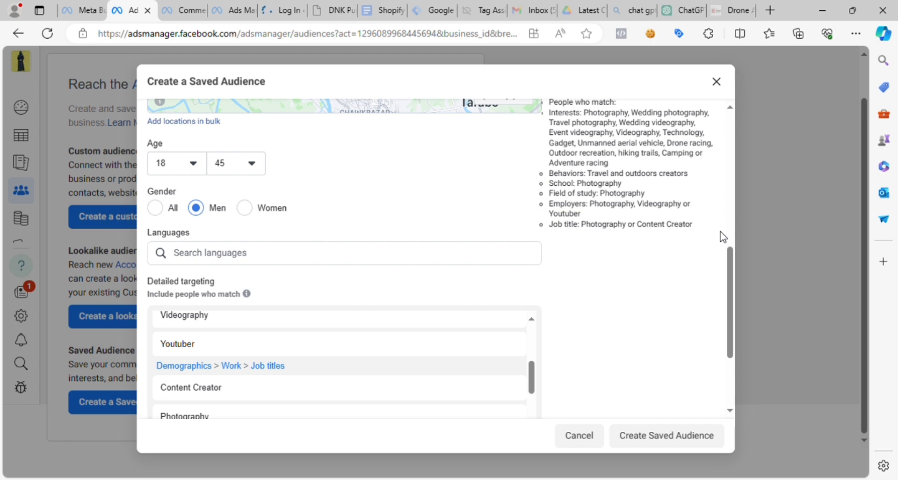
{"action": "left_click_drag", "start_coordinate": [725, 297], "coordinate": [724, 102]}
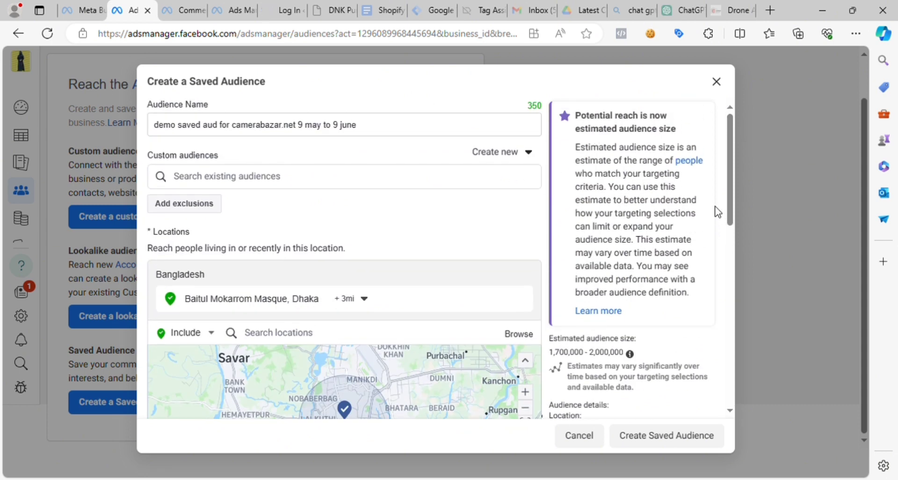
- Look through the detailed targeting entries and remove Drone racing (sport) from the additional interests
{"action": "left_click_drag", "start_coordinate": [730, 201], "coordinate": [732, 430]}
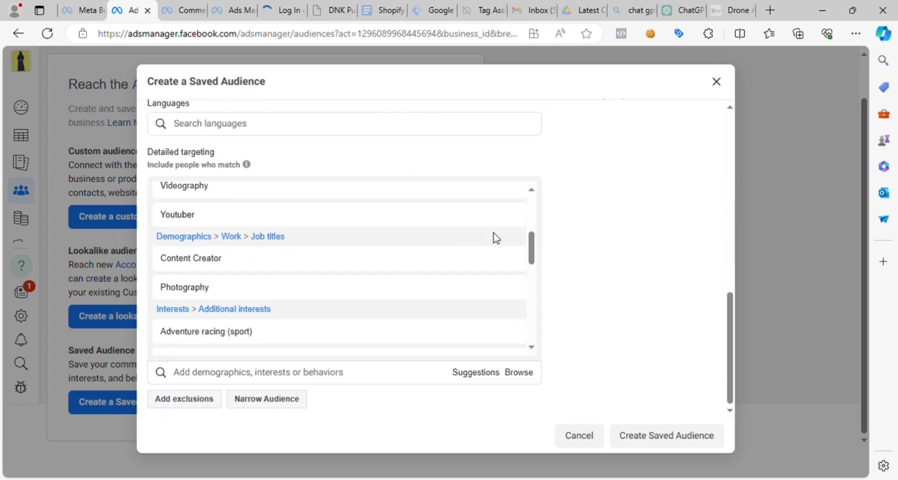
{"action": "left_click_drag", "start_coordinate": [726, 347], "coordinate": [736, 367]}
{"action": "left_click_drag", "start_coordinate": [533, 246], "coordinate": [549, 334]}
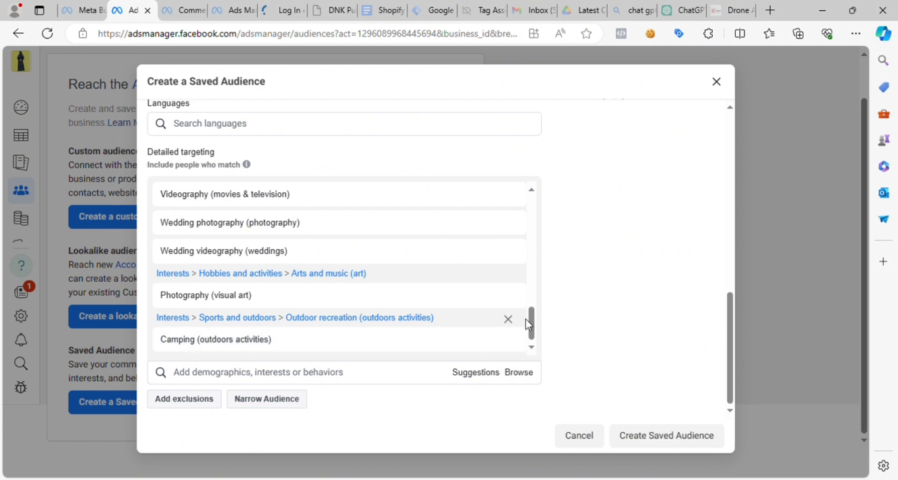
{"action": "left_click_drag", "start_coordinate": [528, 319], "coordinate": [530, 303]}
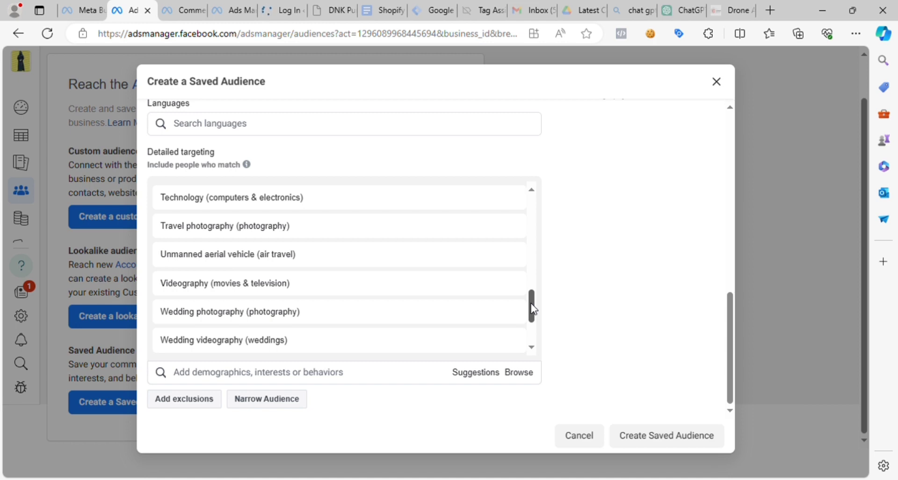
{"action": "left_click_drag", "start_coordinate": [530, 303], "coordinate": [517, 272]}
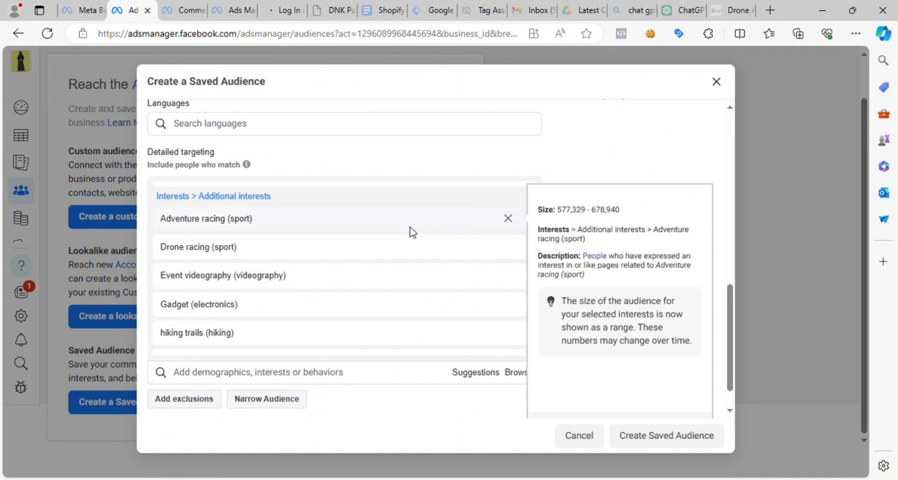
{"action": "left_click", "coordinate": [507, 247]}
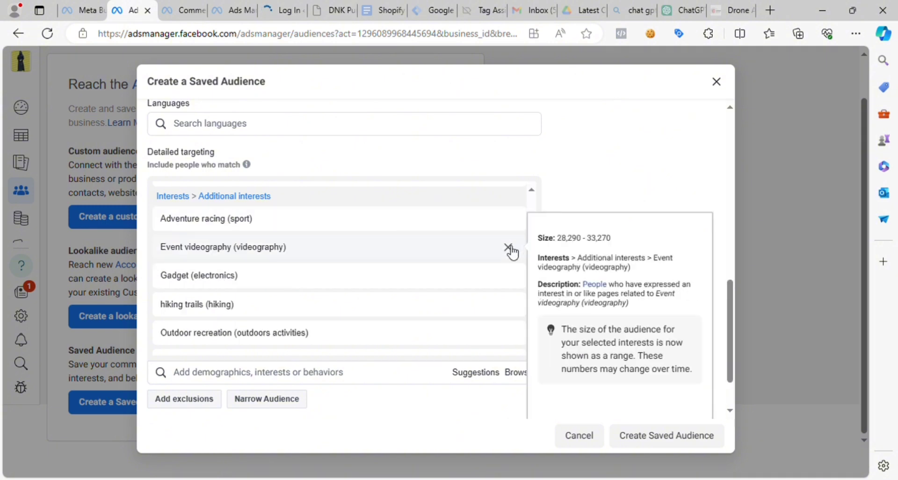
{"action": "mouse_move", "coordinate": [455, 302]}
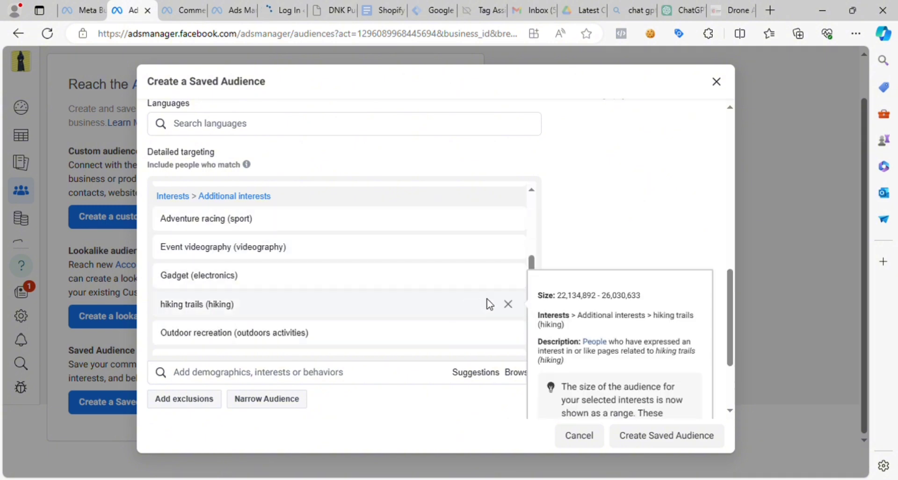
- Remove hiking trails (hiking) from the additional interests in the saved audience's detailed targeting
{"action": "left_click", "coordinate": [508, 304]}
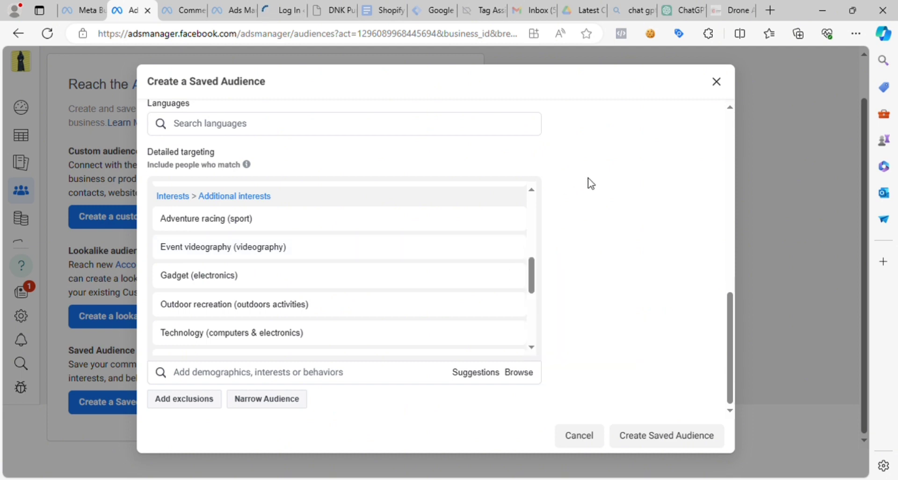
{"action": "scroll", "coordinate": [535, 265], "scroll_direction": "up", "scroll_amount": 1}
{"action": "left_click_drag", "start_coordinate": [533, 260], "coordinate": [531, 198]}
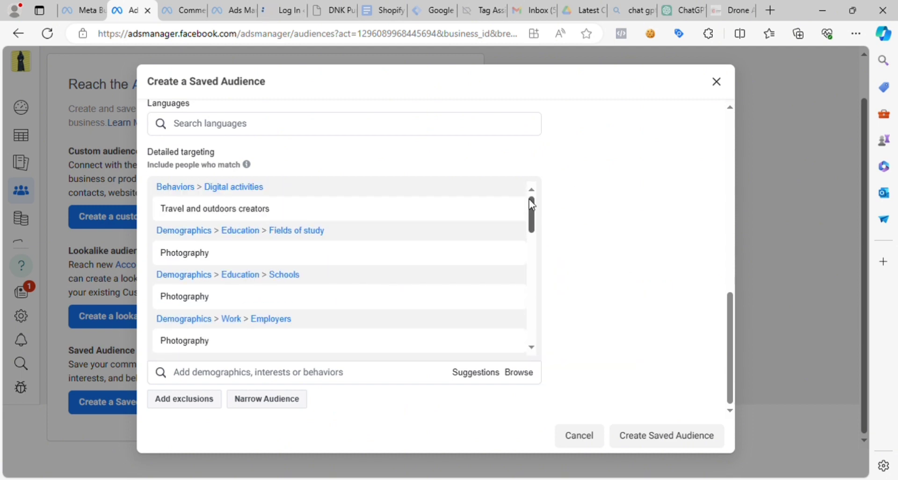
- Set the saved audience's gender to All
{"action": "left_click_drag", "start_coordinate": [731, 350], "coordinate": [715, 265]}
{"action": "scroll", "coordinate": [711, 264], "scroll_direction": "up", "scroll_amount": 3}
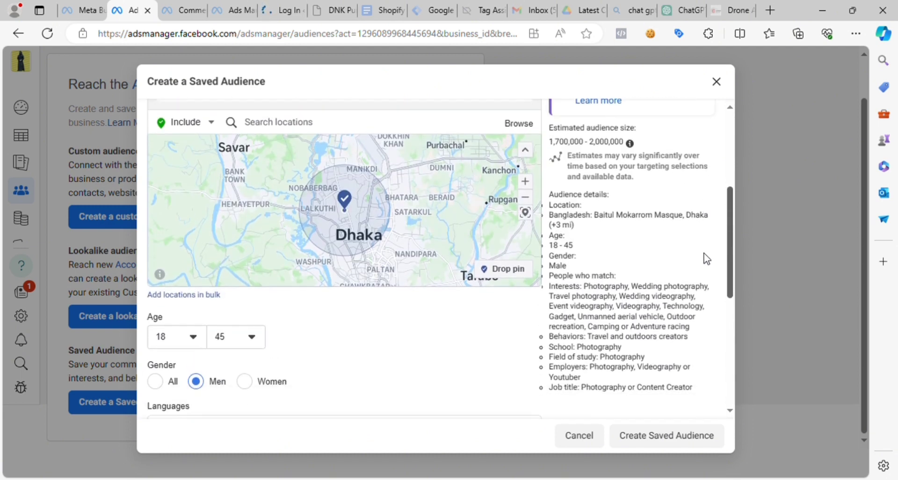
{"action": "left_click", "coordinate": [162, 358]}
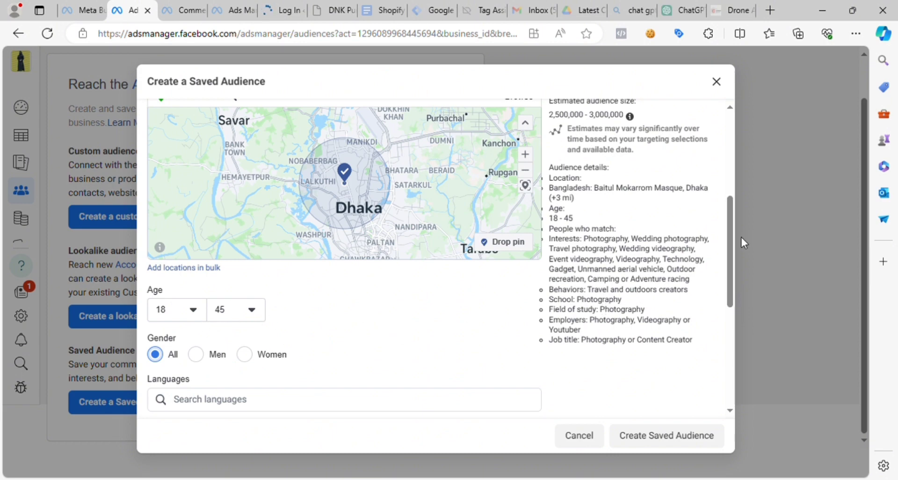
- Review the saved audience's settings from name to detailed targeting and create the audience
{"action": "scroll", "coordinate": [728, 243], "scroll_direction": "down", "scroll_amount": 3}
{"action": "scroll", "coordinate": [713, 233], "scroll_direction": "up", "scroll_amount": 8}
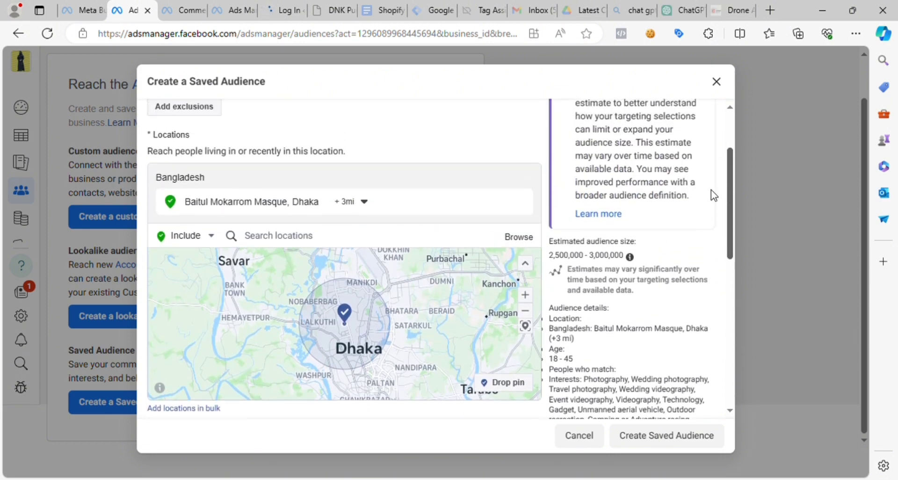
{"action": "scroll", "coordinate": [712, 271], "scroll_direction": "down", "scroll_amount": 7}
{"action": "scroll", "coordinate": [713, 270], "scroll_direction": "up", "scroll_amount": 6}
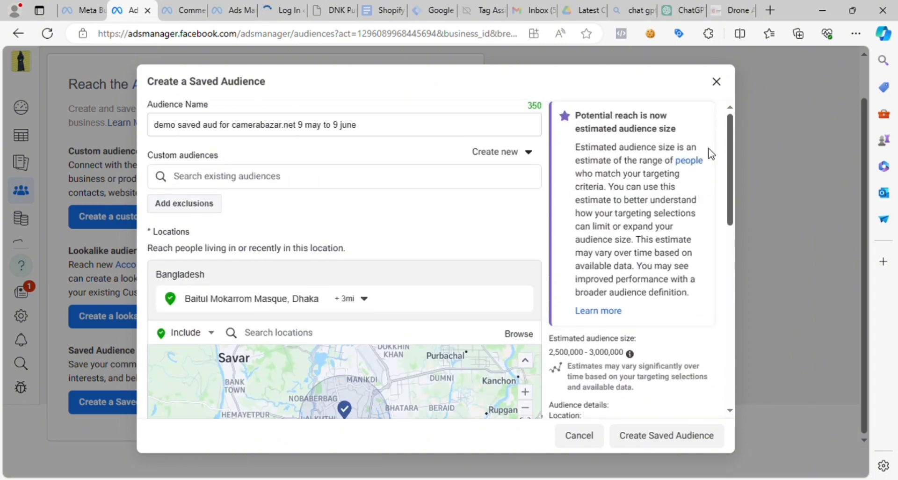
{"action": "scroll", "coordinate": [701, 234], "scroll_direction": "down", "scroll_amount": 11}
{"action": "left_click", "coordinate": [659, 438]}
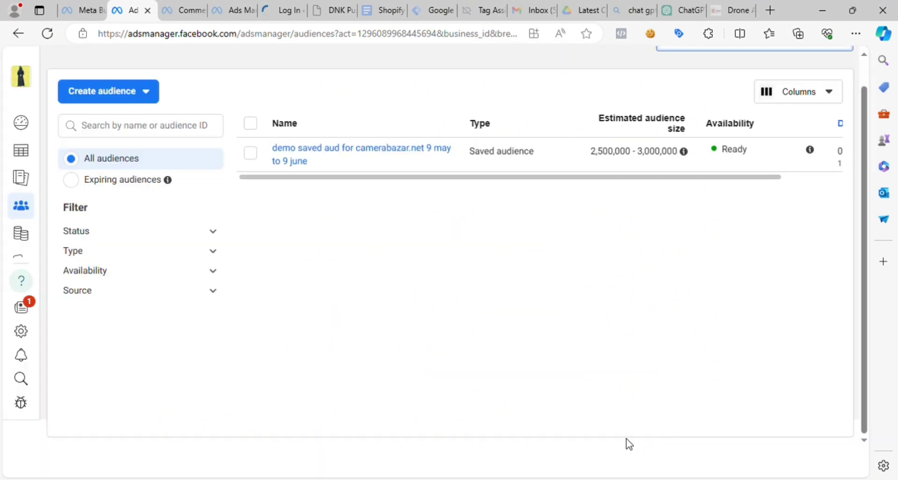
- Check the name and estimated audience size of the new saved audience in the audience list
{"action": "mouse_move", "coordinate": [371, 168]}
{"action": "left_click_drag", "start_coordinate": [590, 154], "coordinate": [680, 160]}
{"action": "left_click", "coordinate": [559, 240]}
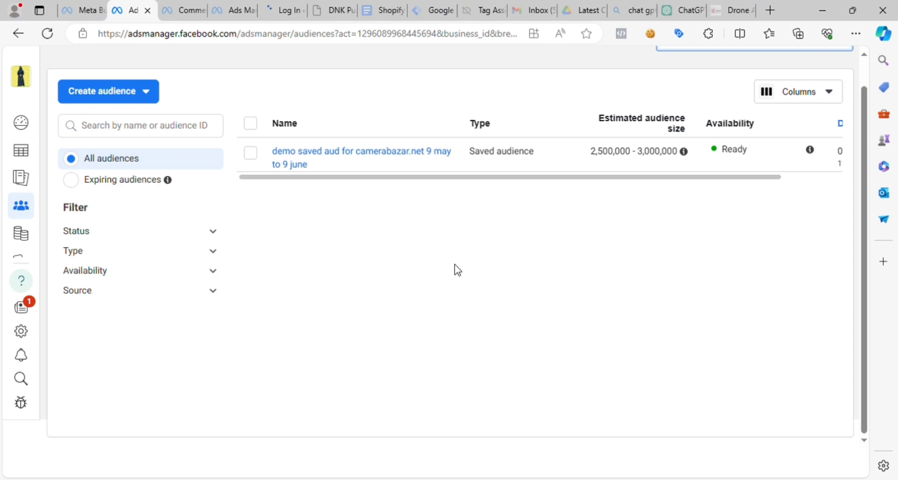
{"action": "mouse_move", "coordinate": [253, 167]}
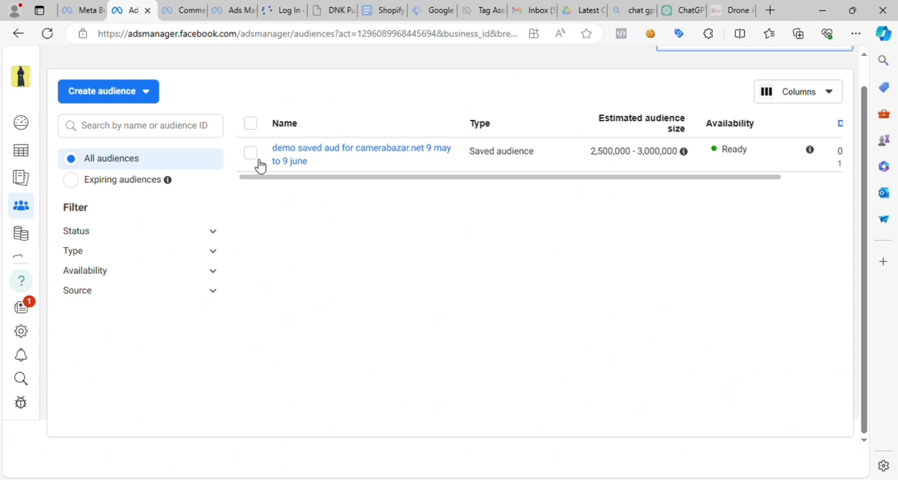
- Start a lookalike audience, look at its options for creating a new source, and close it without creating anything
{"action": "left_click", "coordinate": [116, 97]}
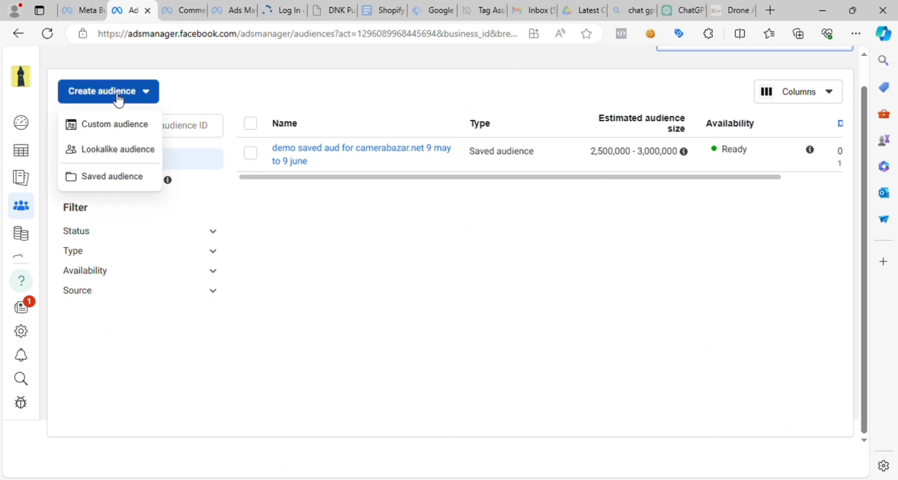
{"action": "left_click", "coordinate": [117, 158]}
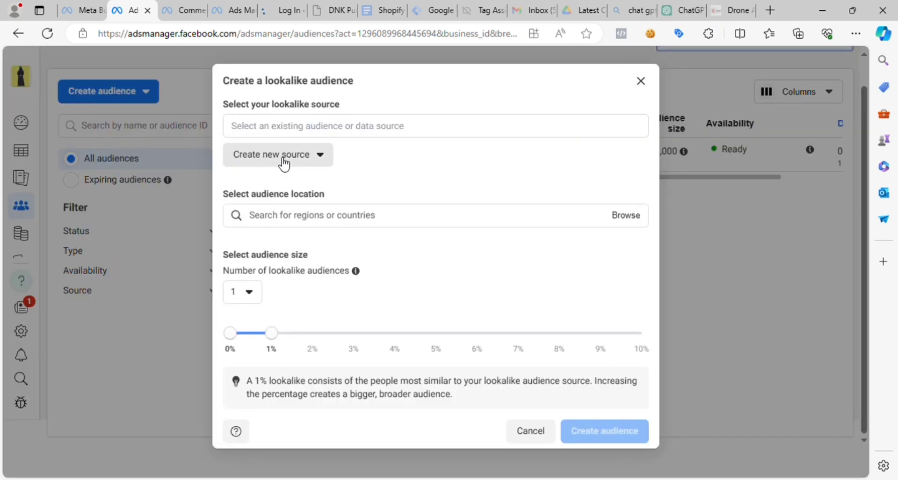
{"action": "left_click", "coordinate": [283, 155]}
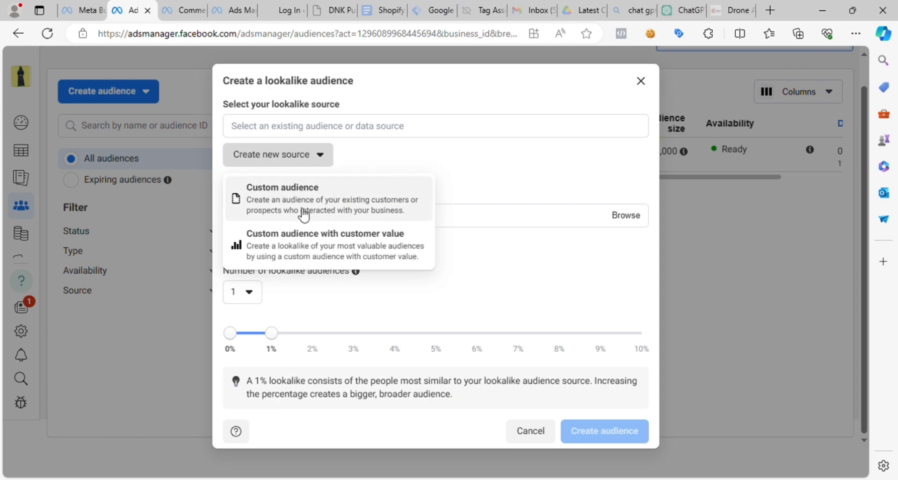
{"action": "left_click", "coordinate": [647, 83]}
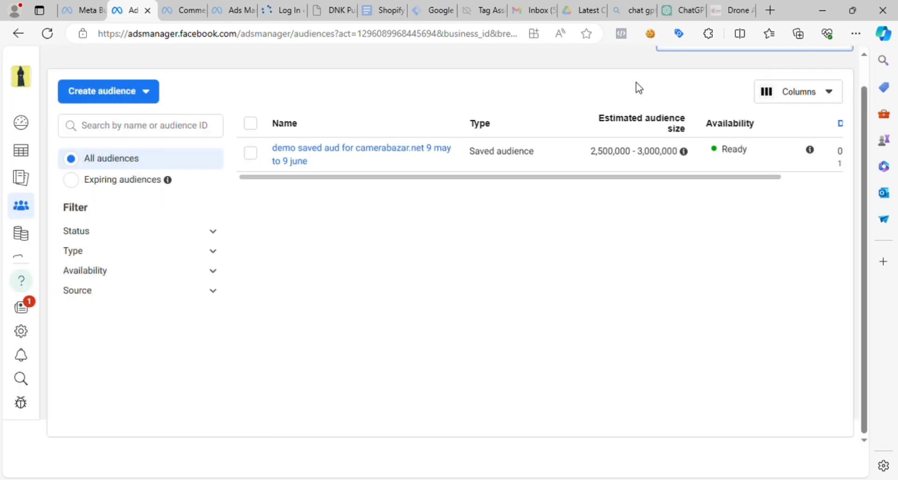
- View the available audience types and the camerabazar.net saved audience's targeting details
{"action": "left_click", "coordinate": [137, 97]}
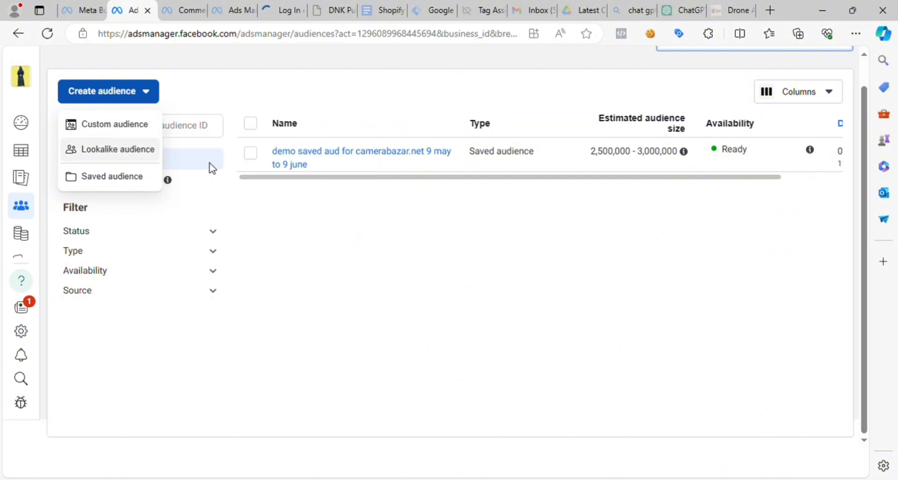
{"action": "left_click", "coordinate": [485, 285]}
{"action": "mouse_move", "coordinate": [288, 165]}
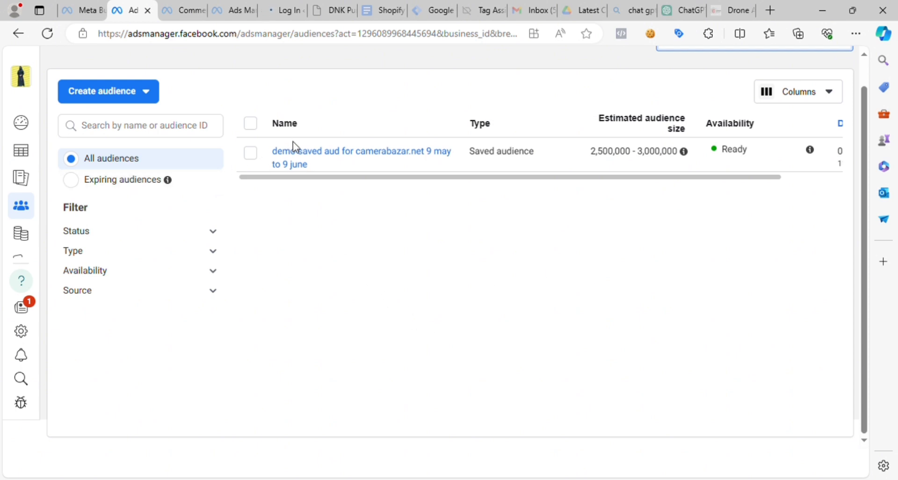
{"action": "mouse_move", "coordinate": [302, 152]}
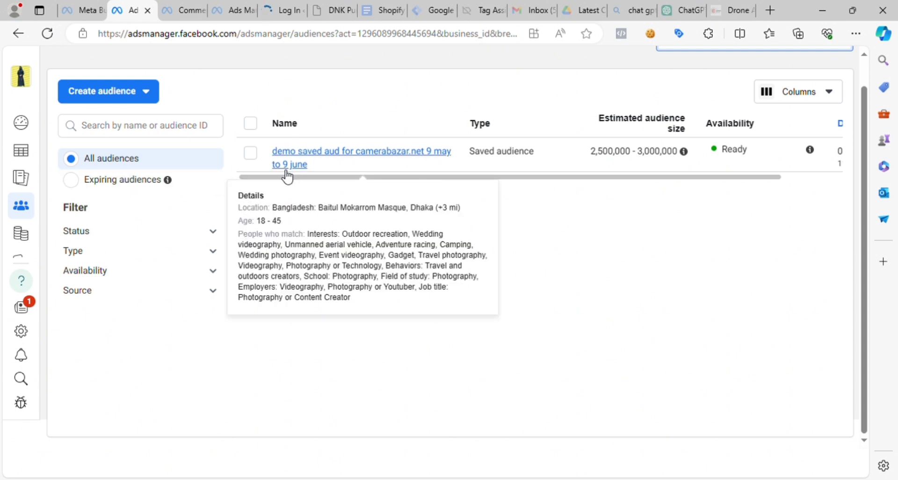